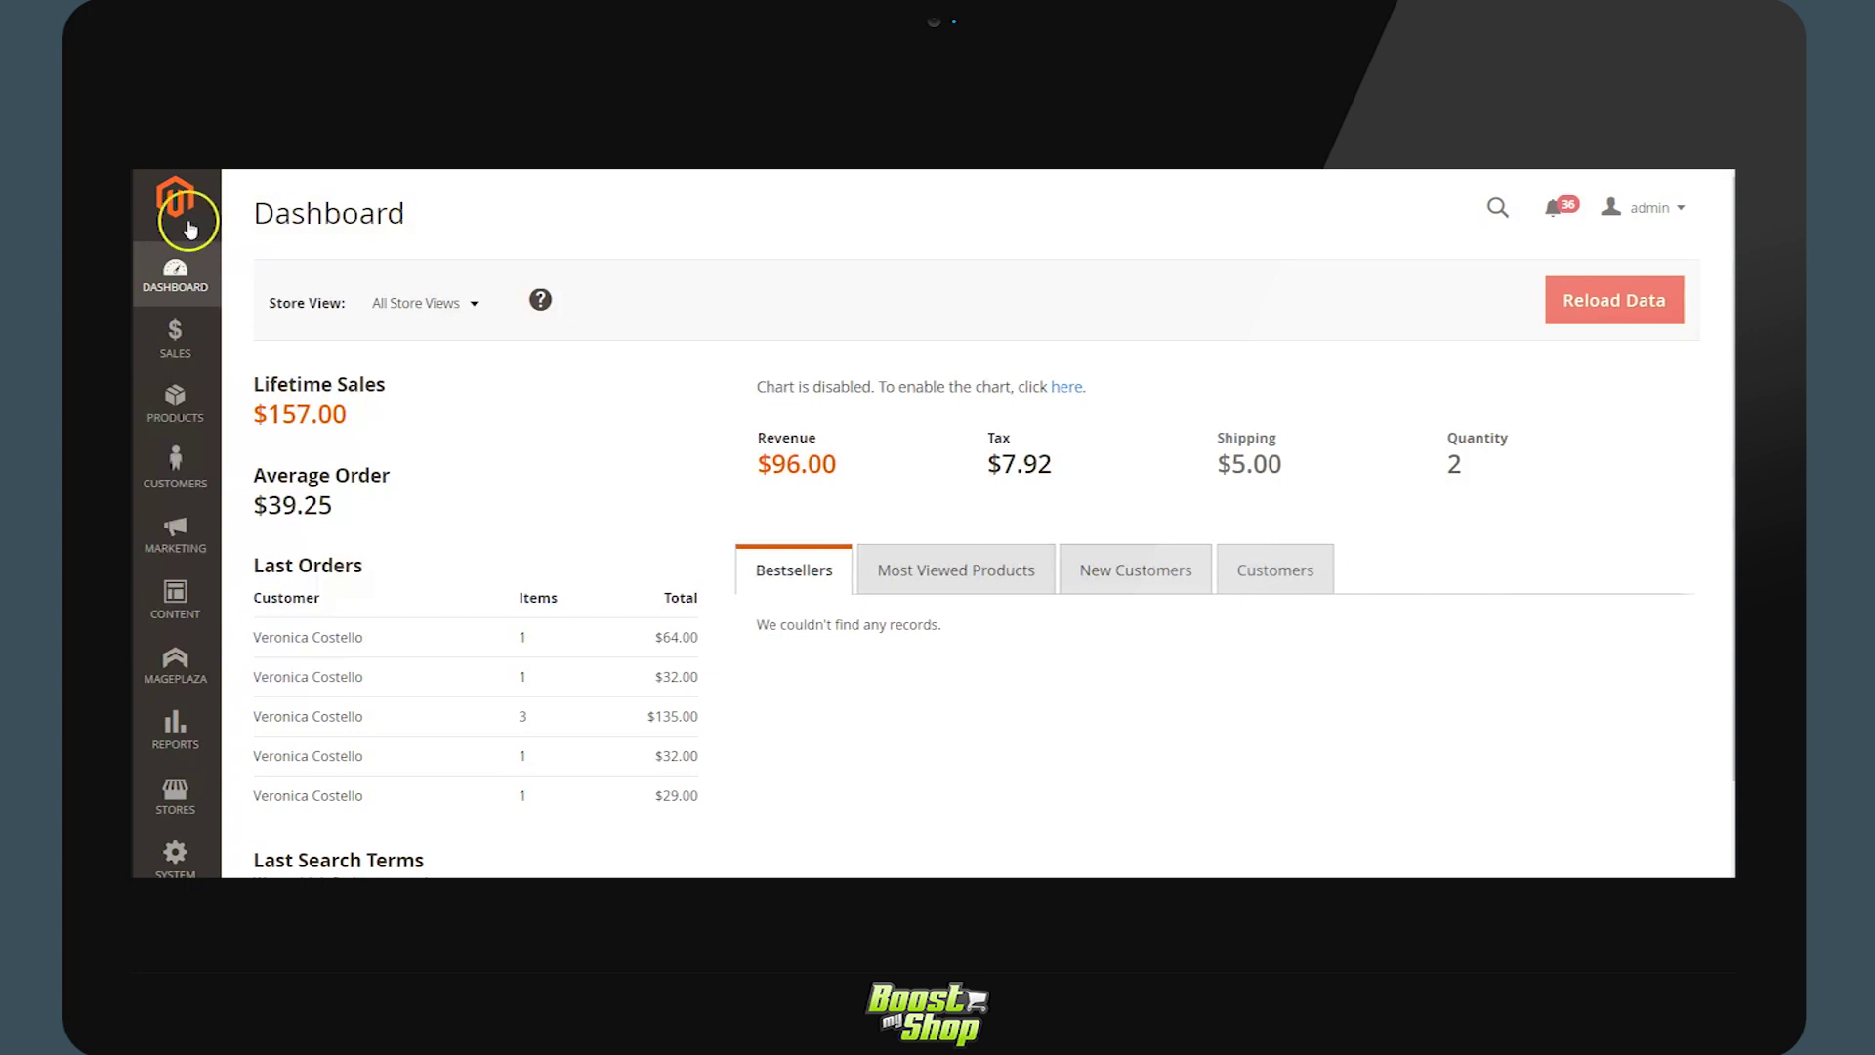
Step: Open the Warehouses list (Storage, DropShip, Defective, Shop, Main) and select the Main warehouse
click(175, 398)
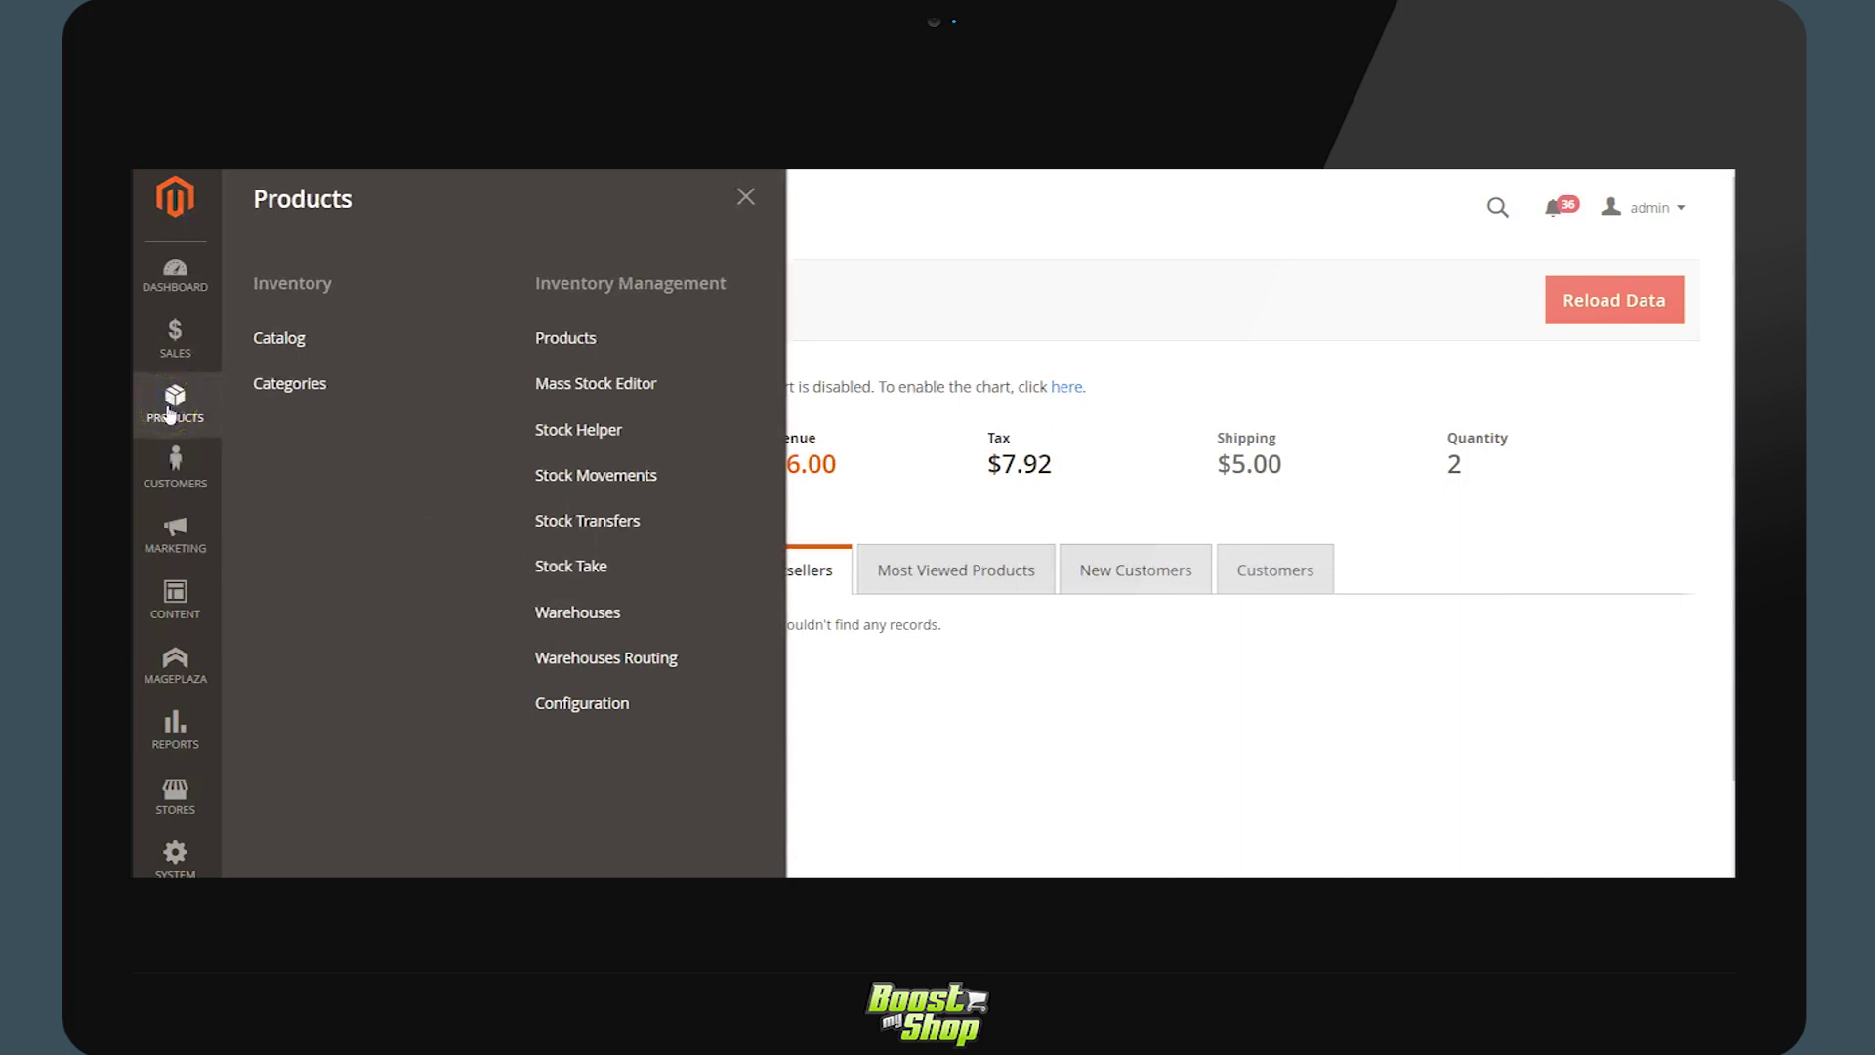
click(649, 613)
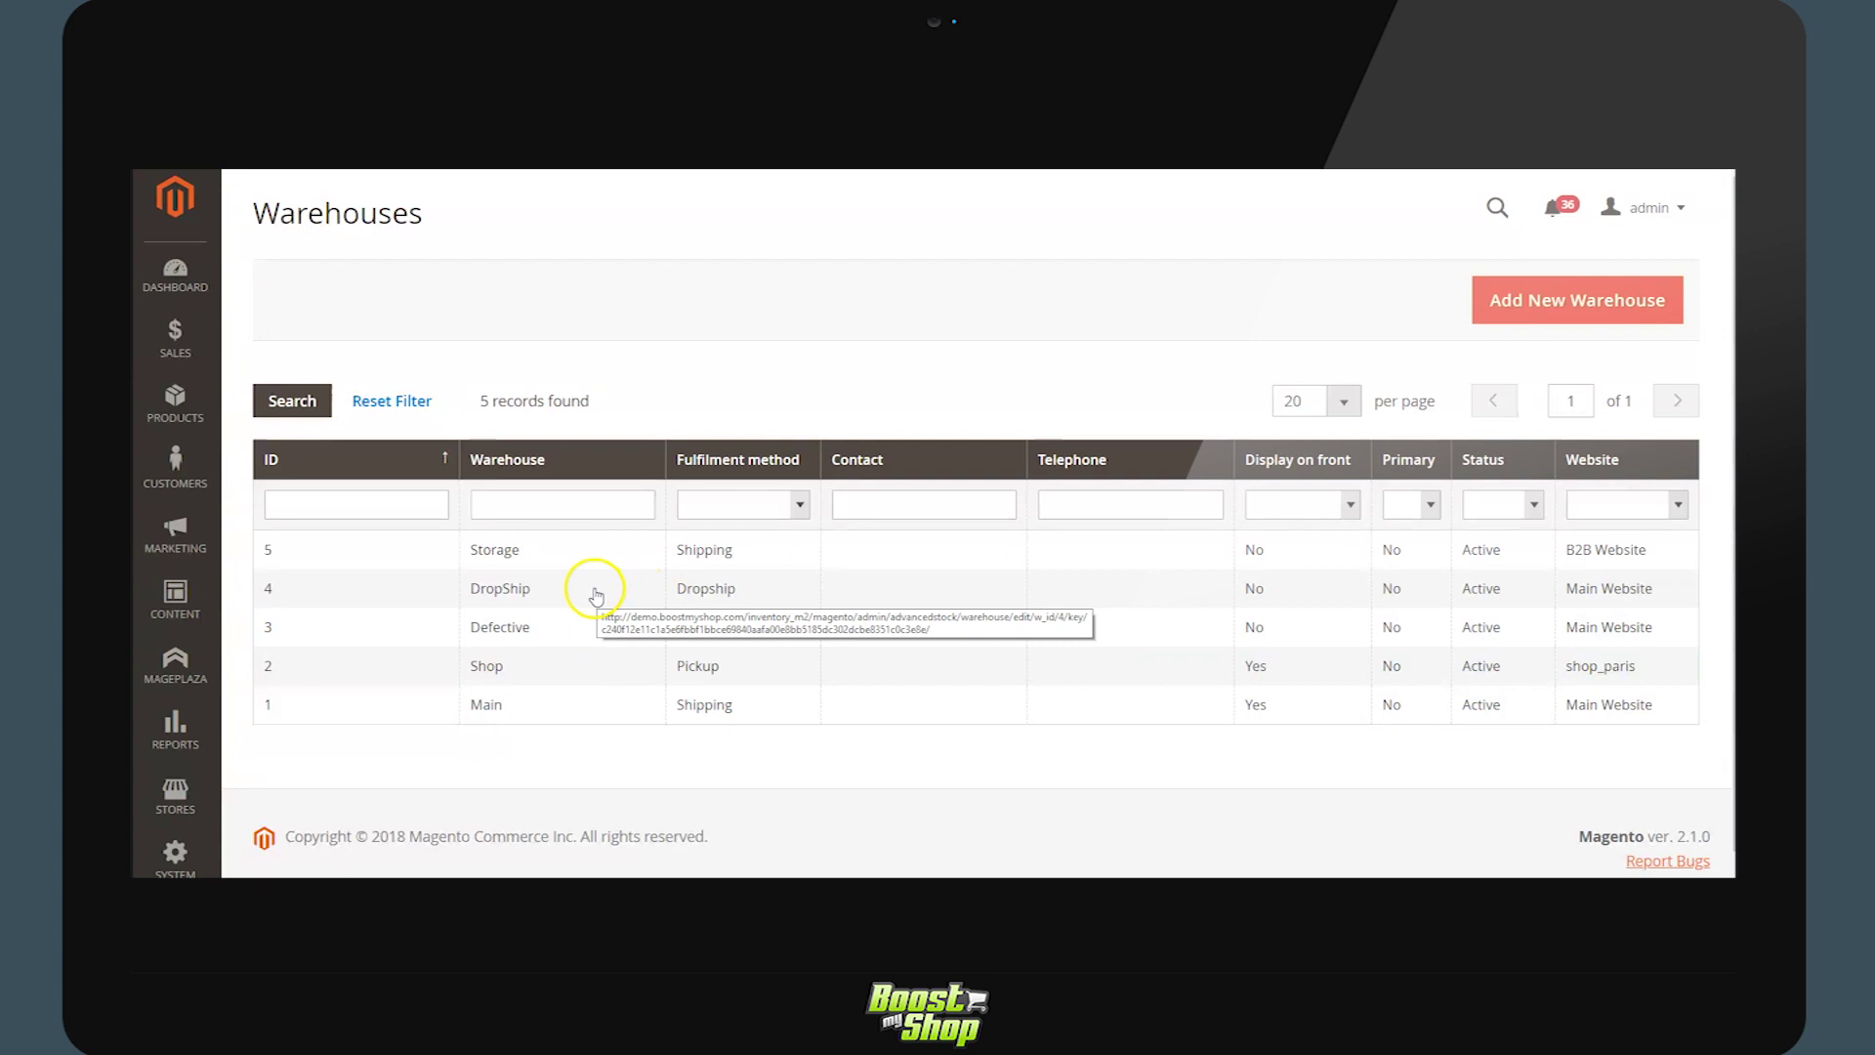
click(612, 711)
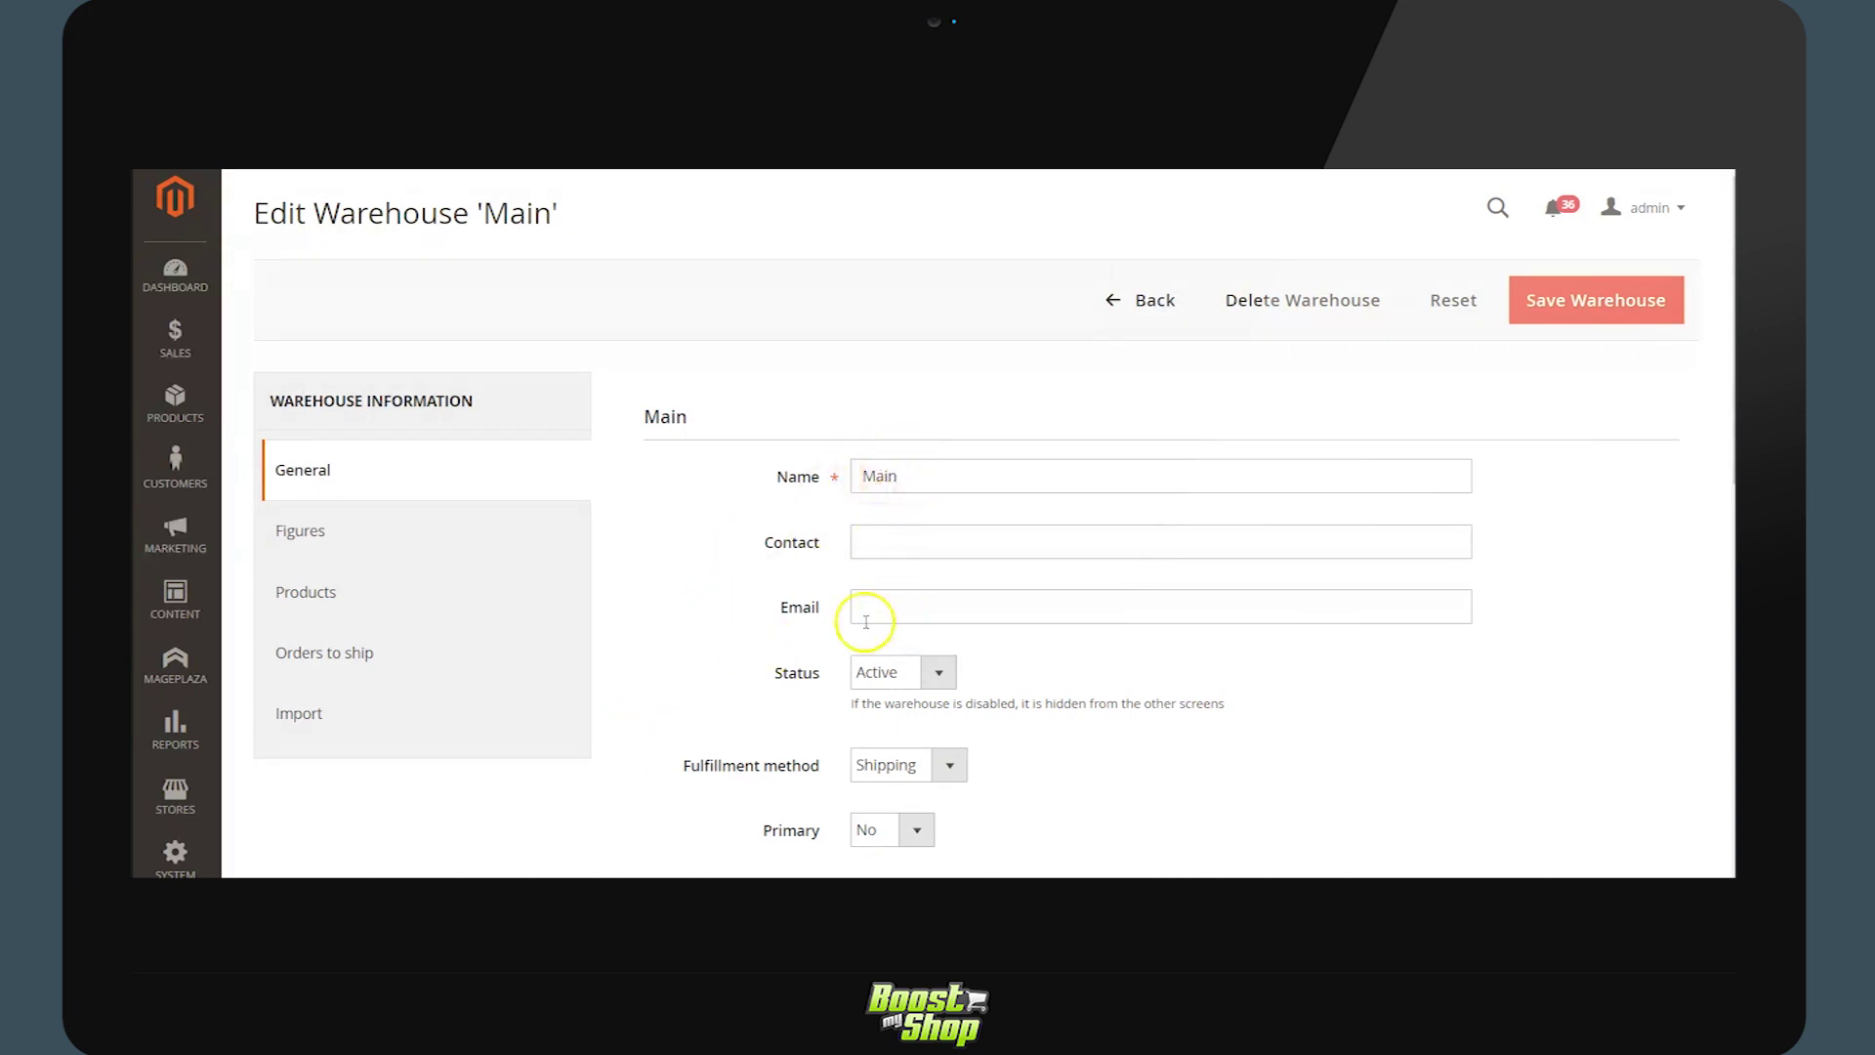
Step: Check Main's Fulfillment method options, then view its figures: 1890 SKUs in stock, 188996 products
scroll(1050, 664, down, 1)
click(947, 680)
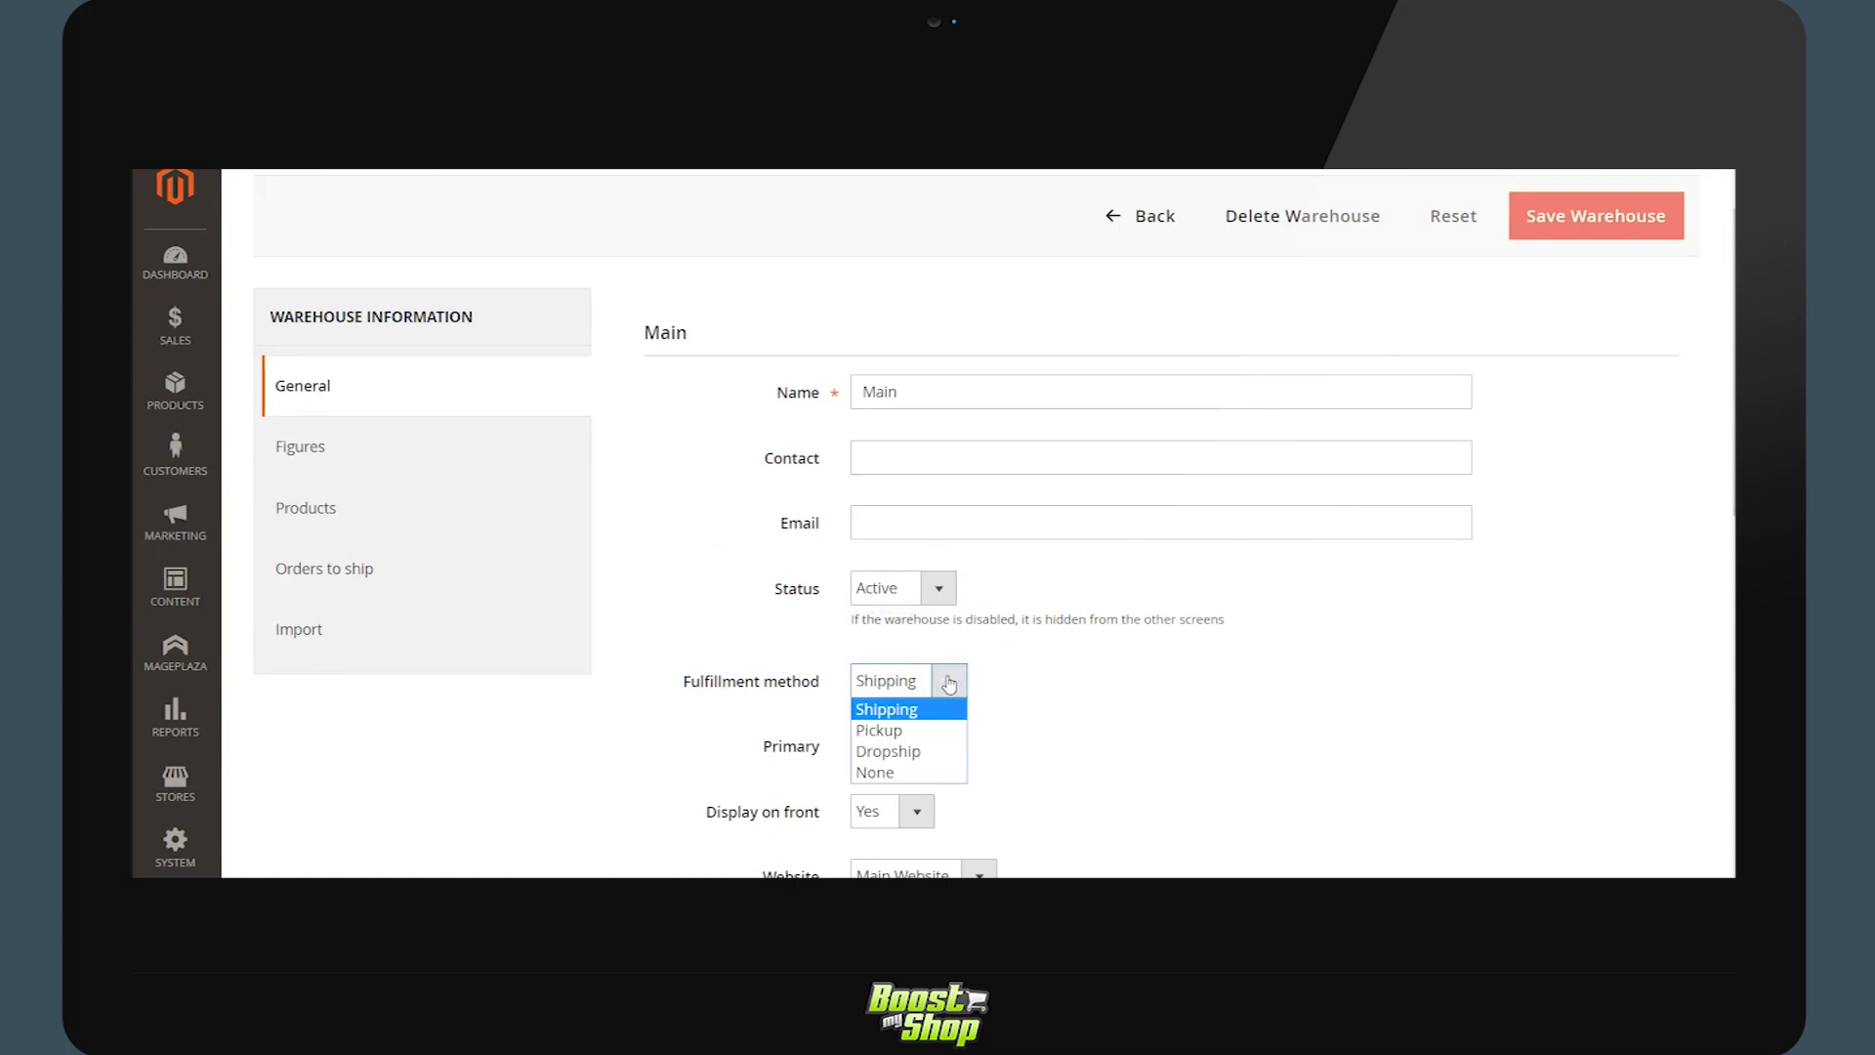
click(947, 681)
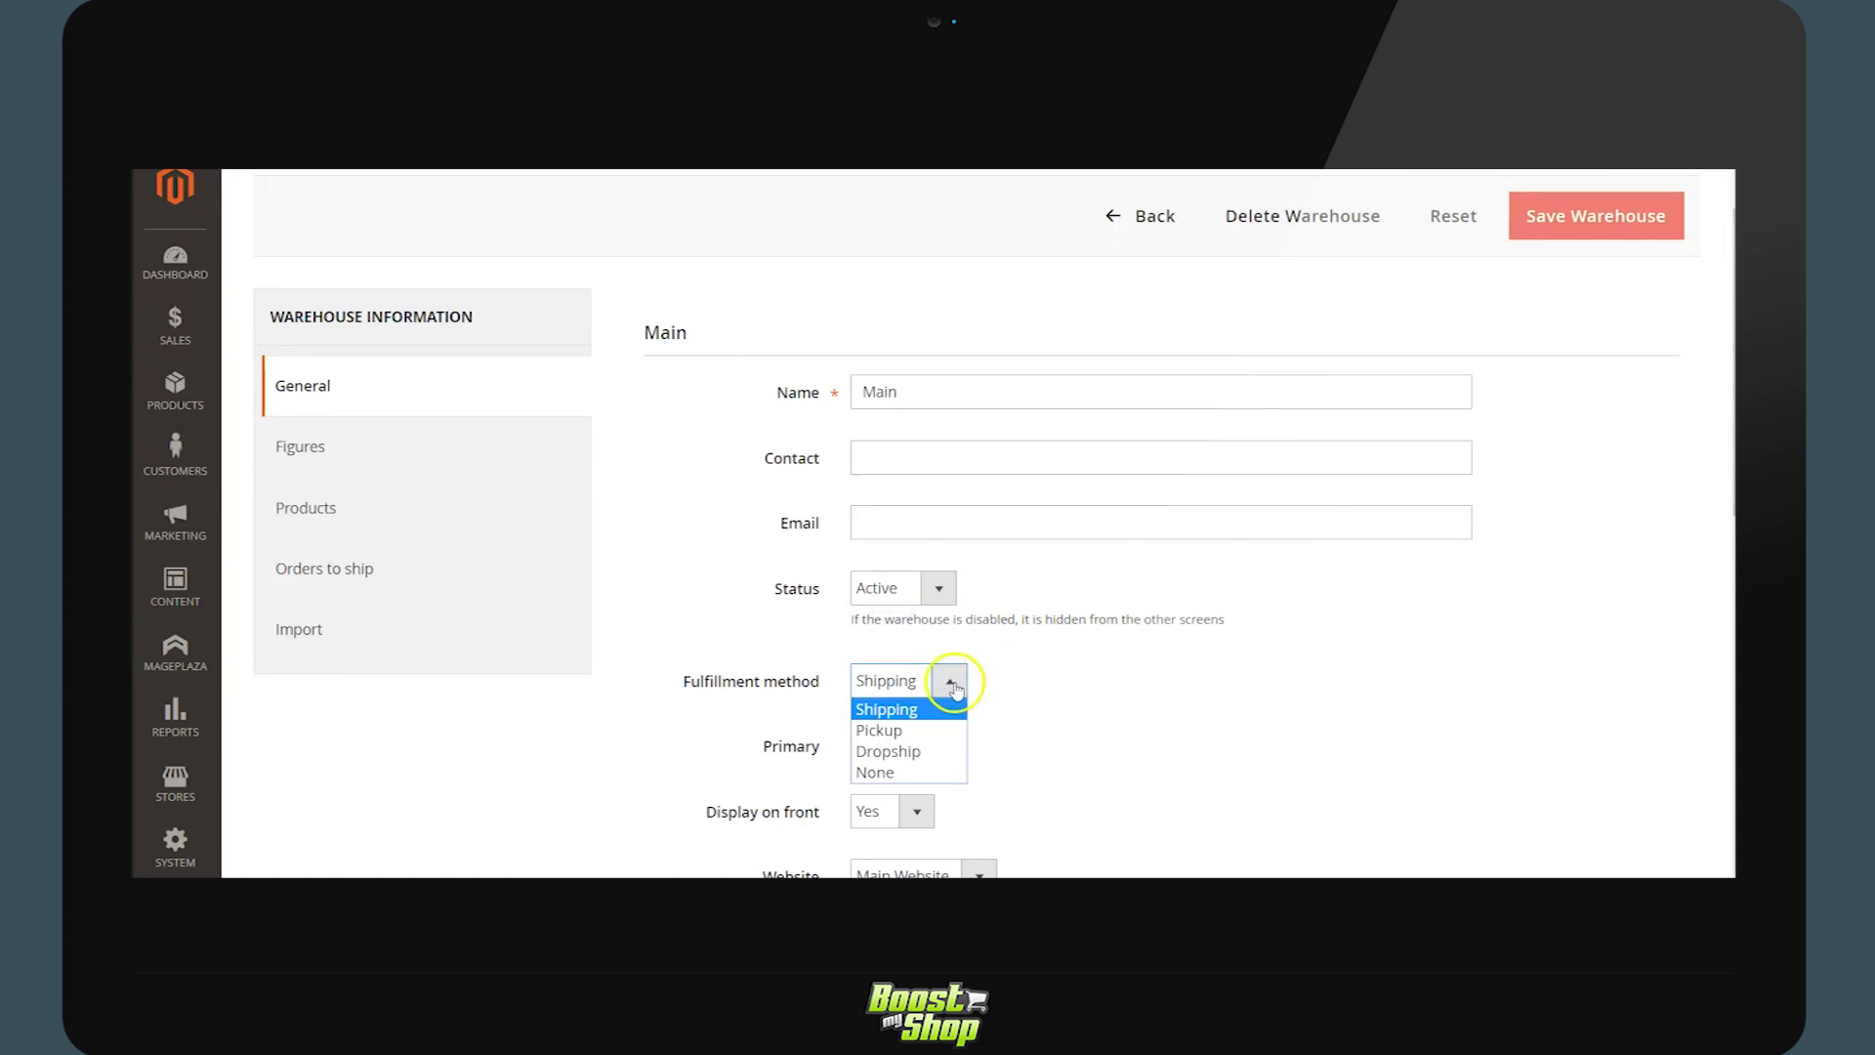
click(939, 752)
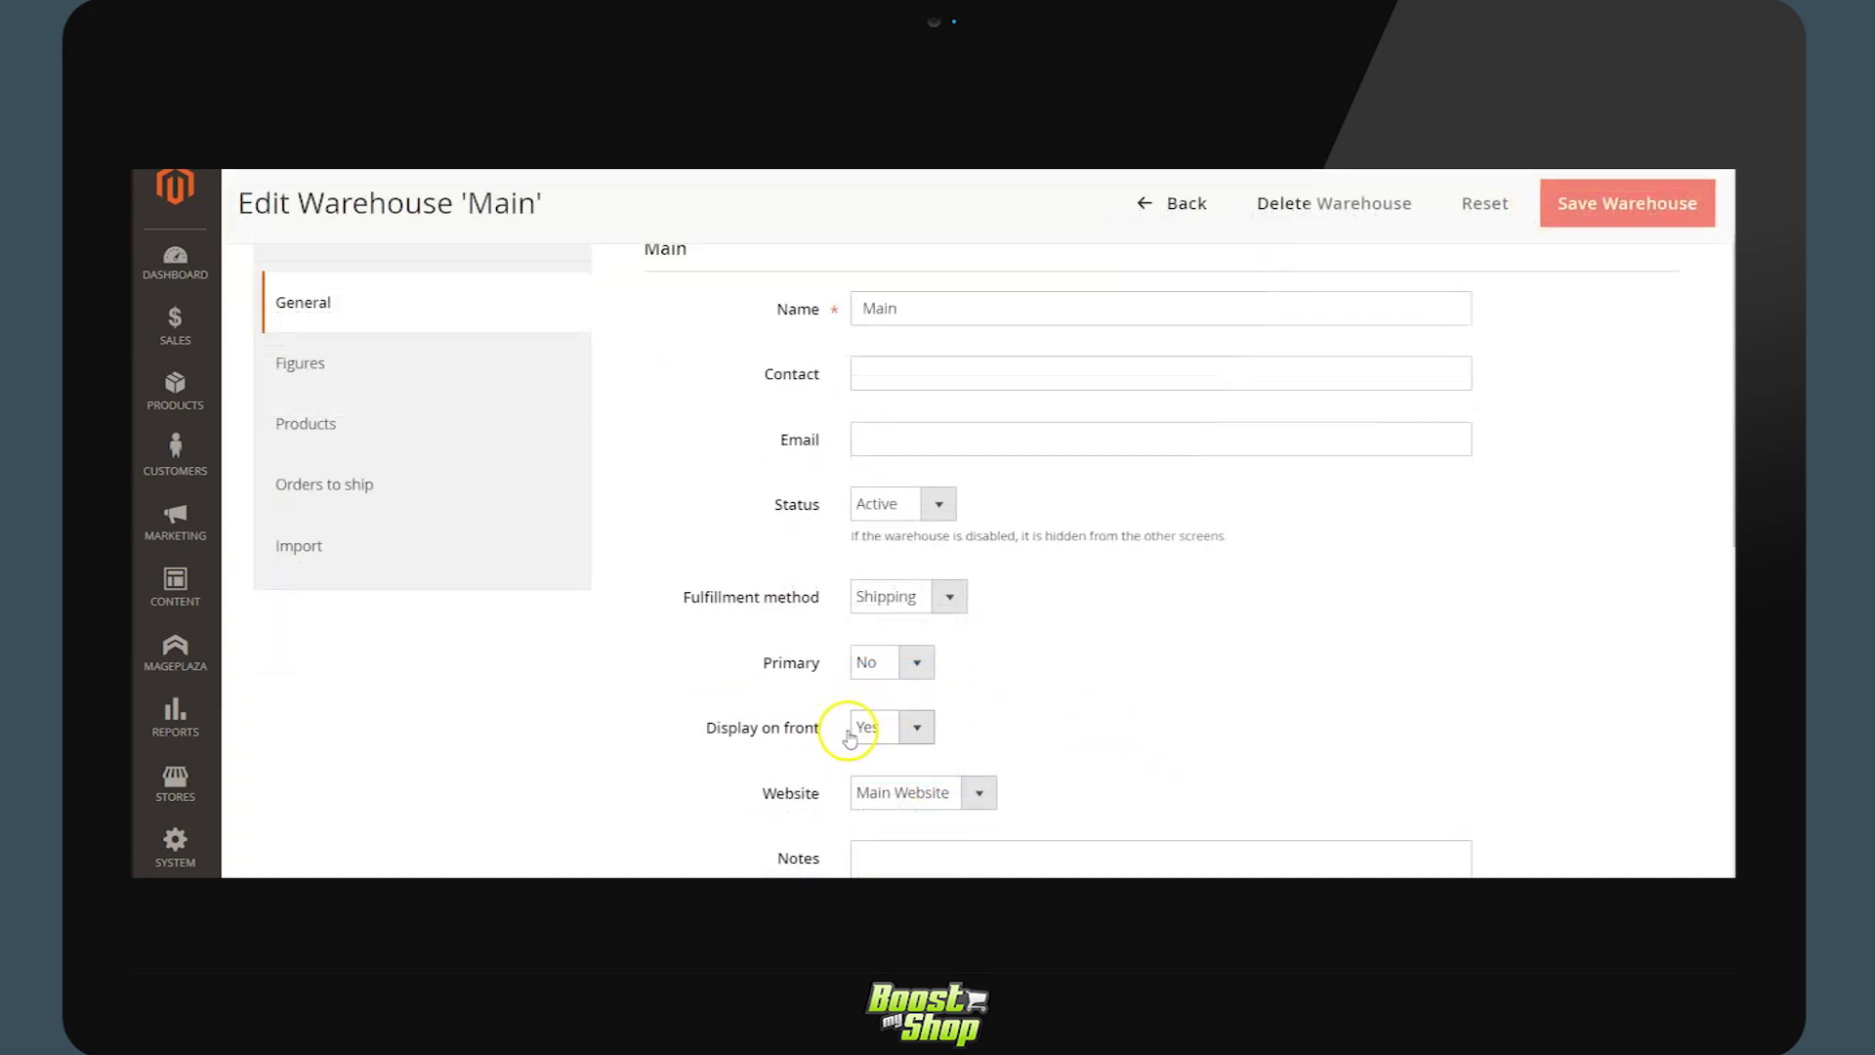
click(403, 379)
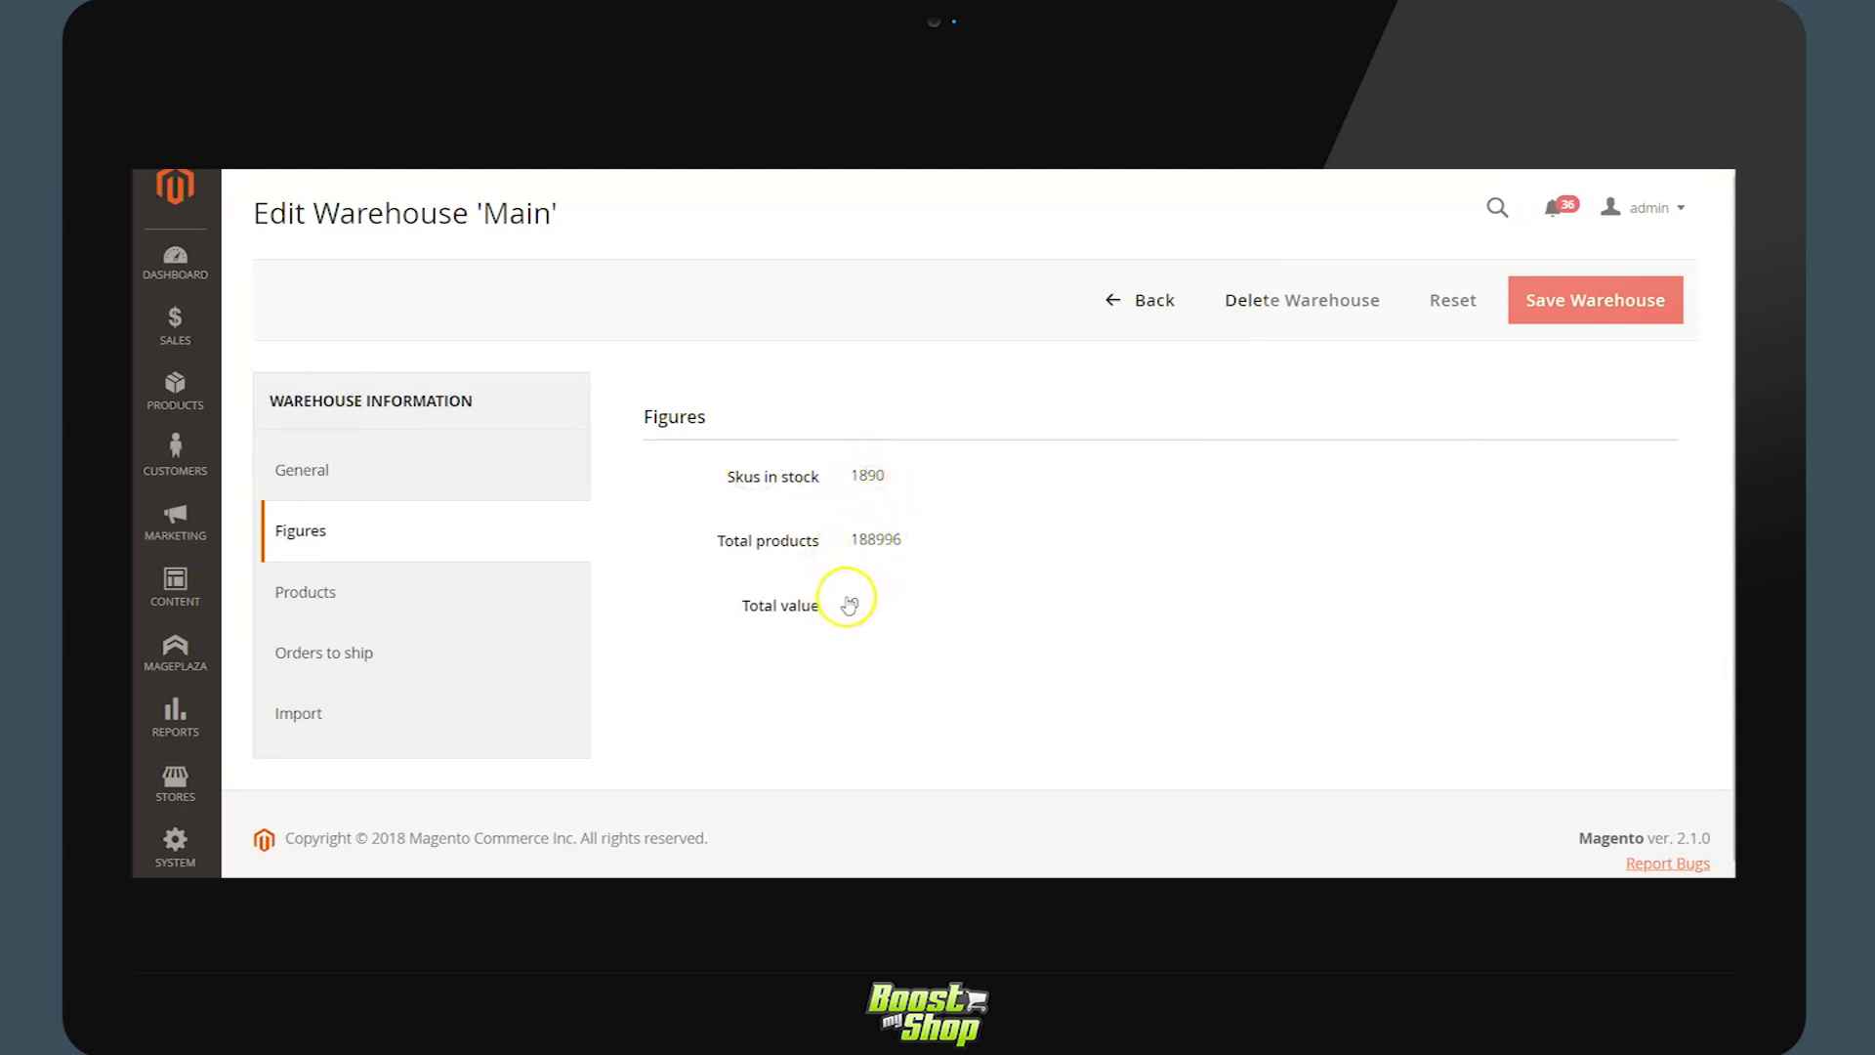
Step: Browse Main's Products, Orders to ship and Import sections, ending on the semi-colon CSV format
click(430, 603)
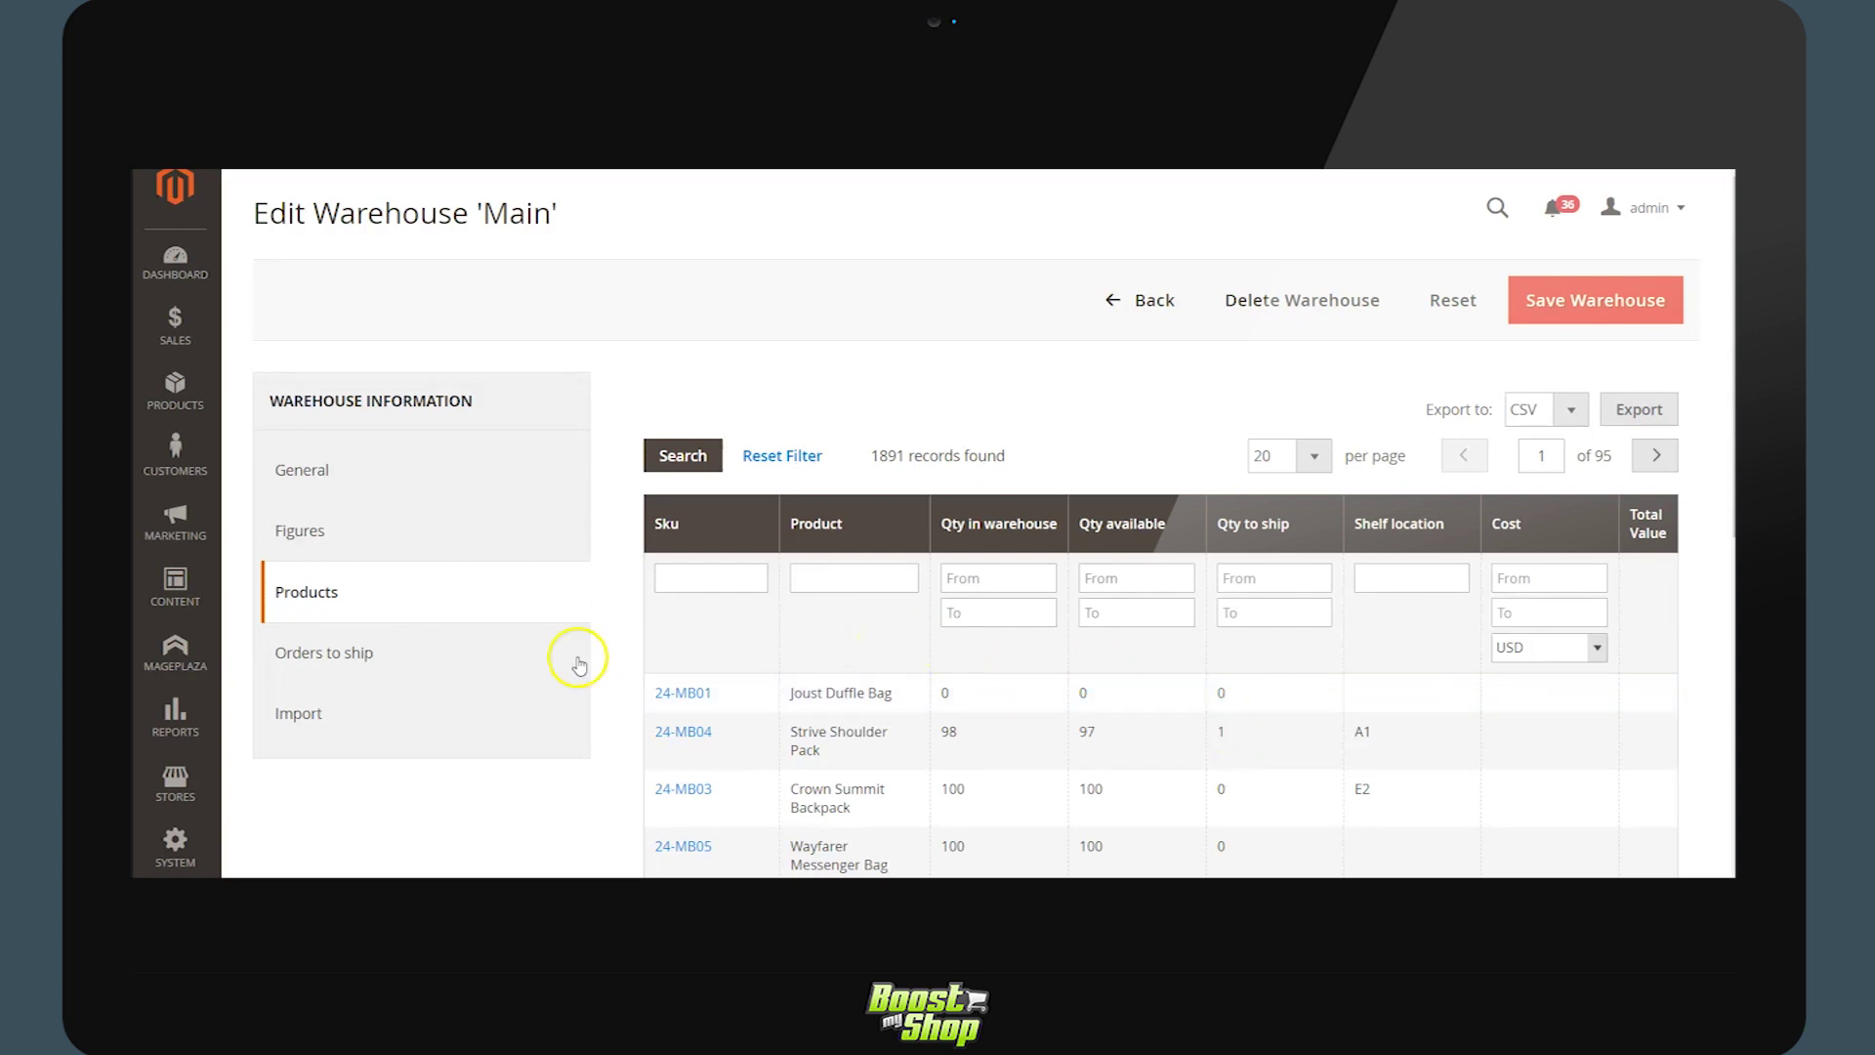
click(454, 669)
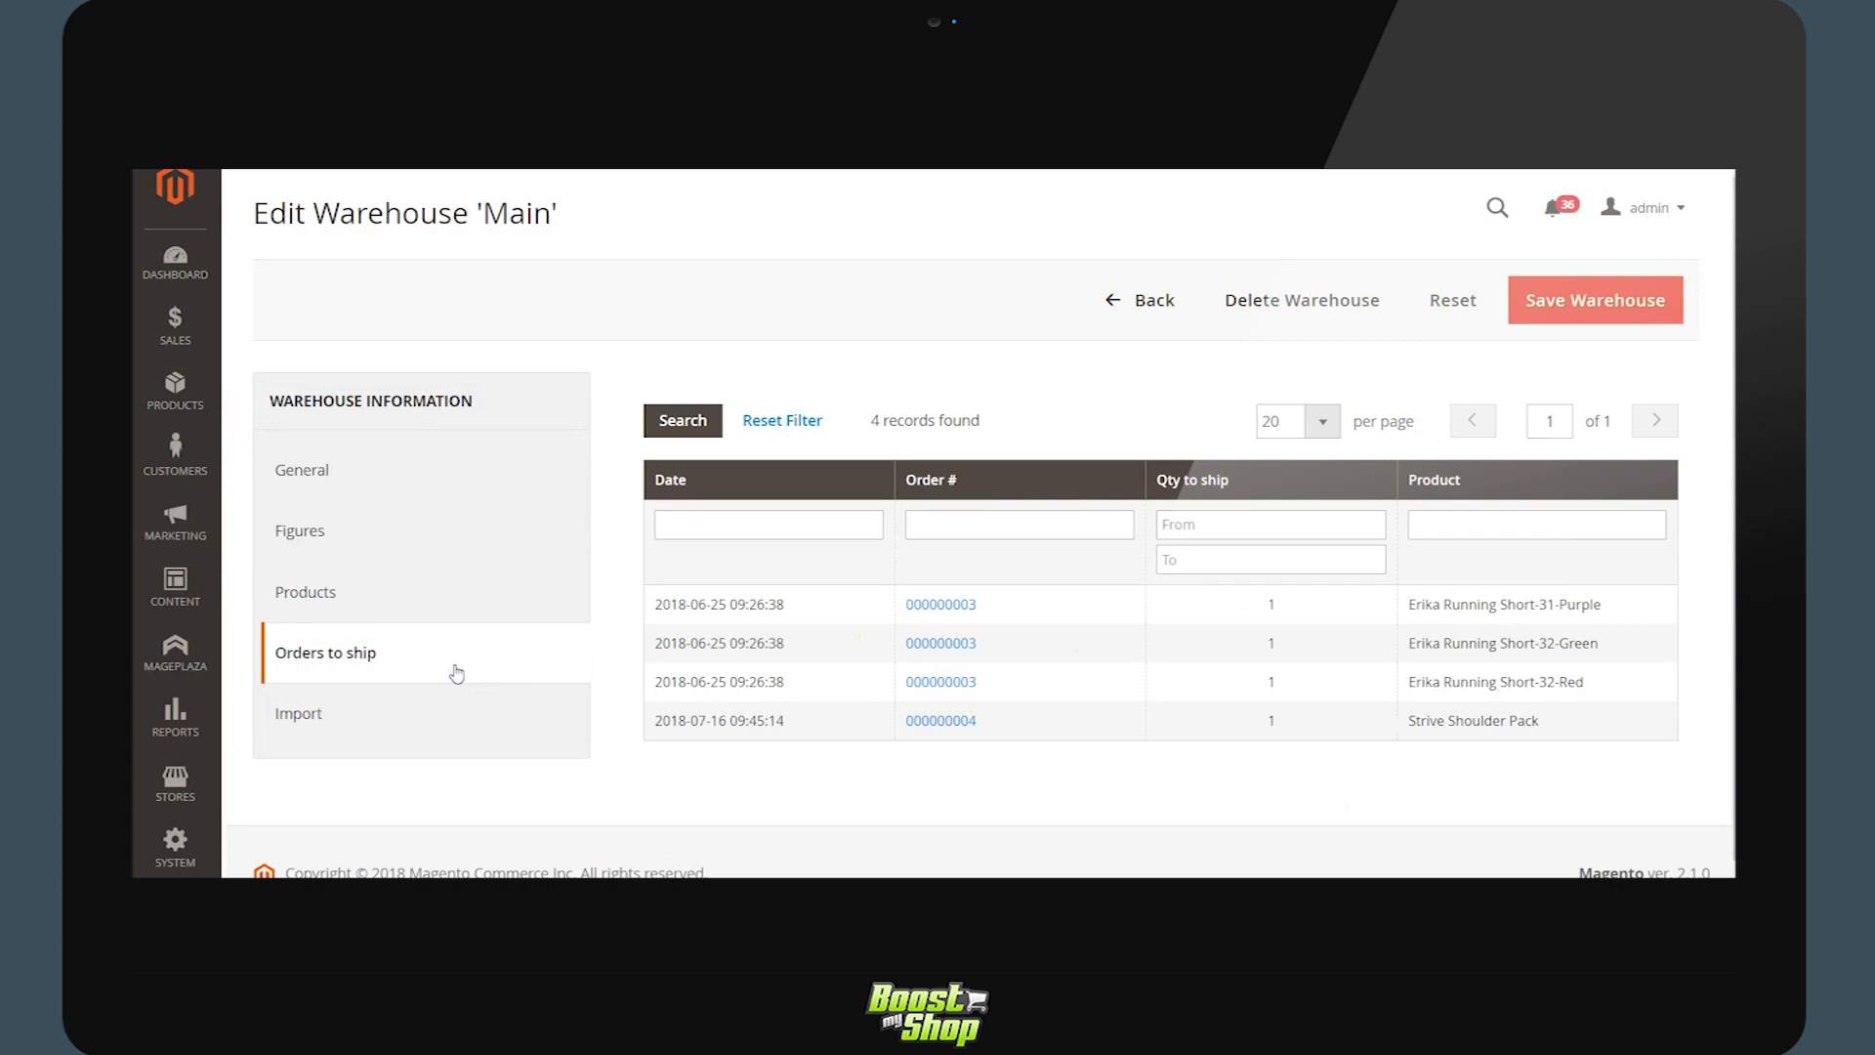
click(433, 695)
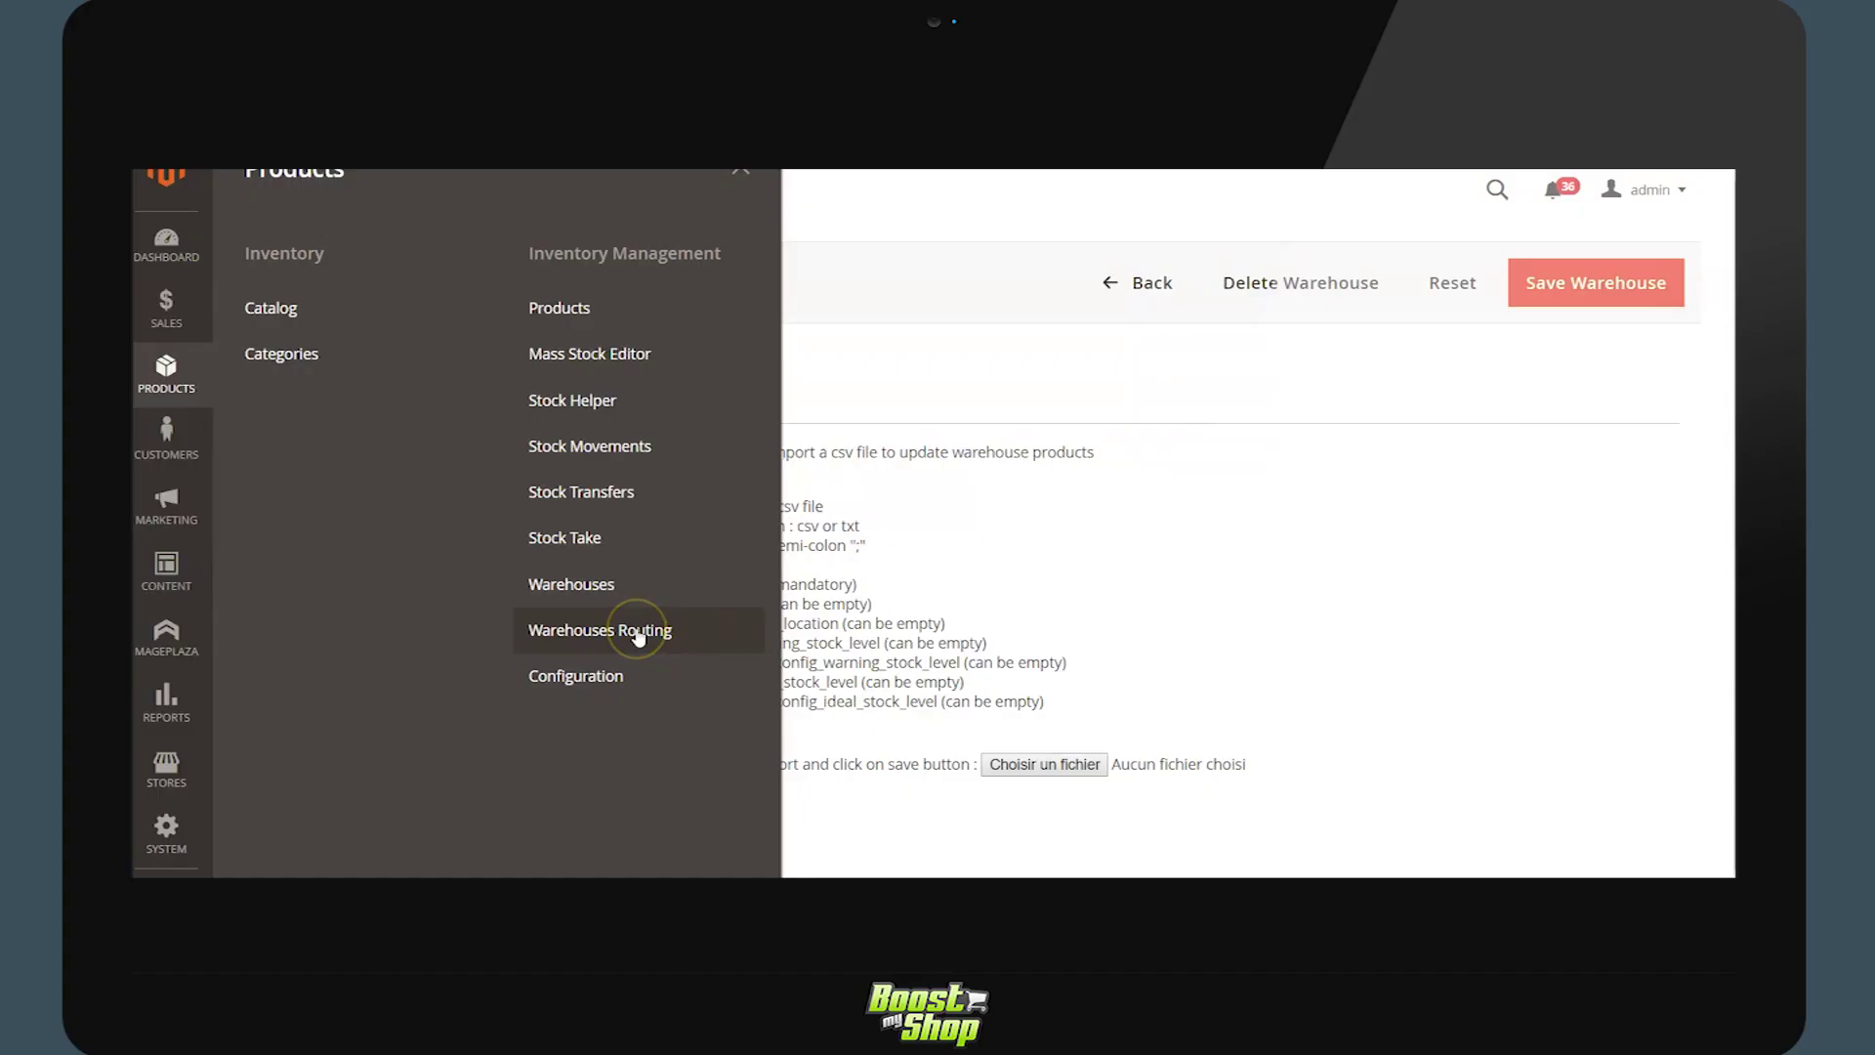
Step: Review the warehouse routing table: Shop and Defective excluded, DropShip and Storage included
click(637, 630)
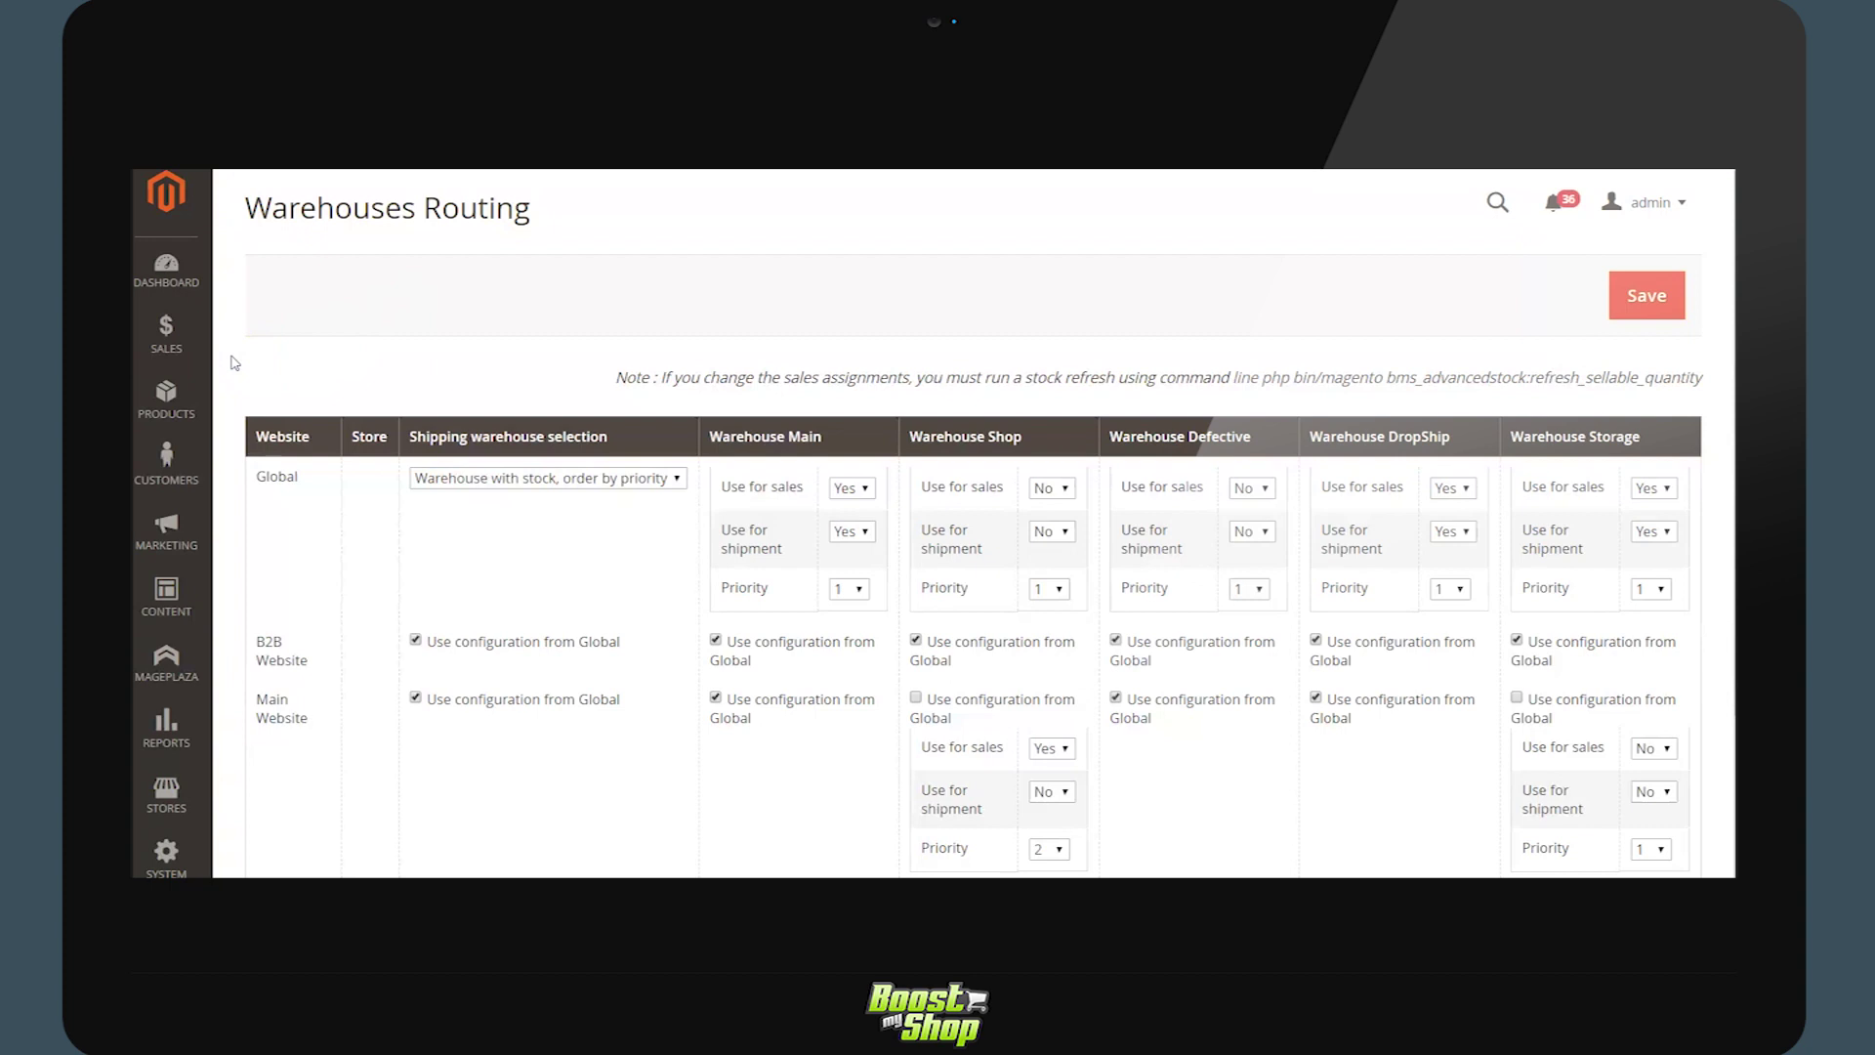
scroll(302, 547, down, 2)
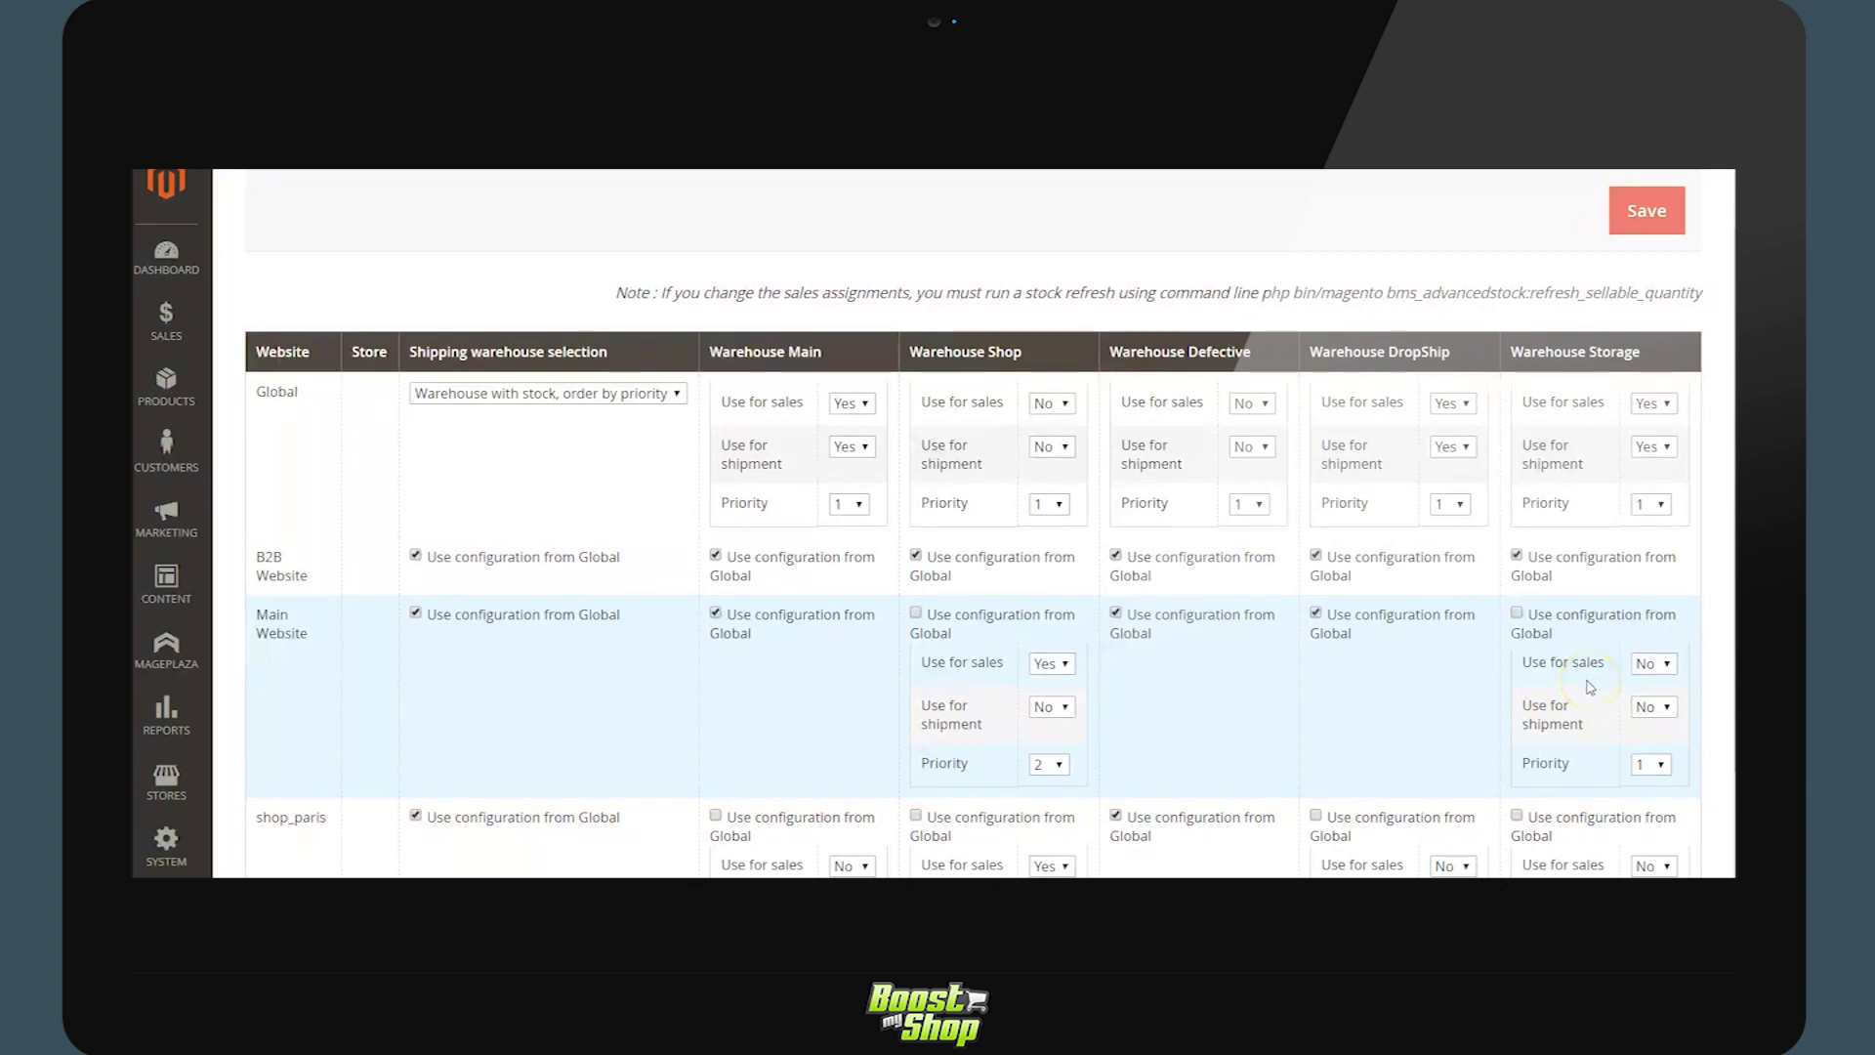
scroll(954, 713, down, 1)
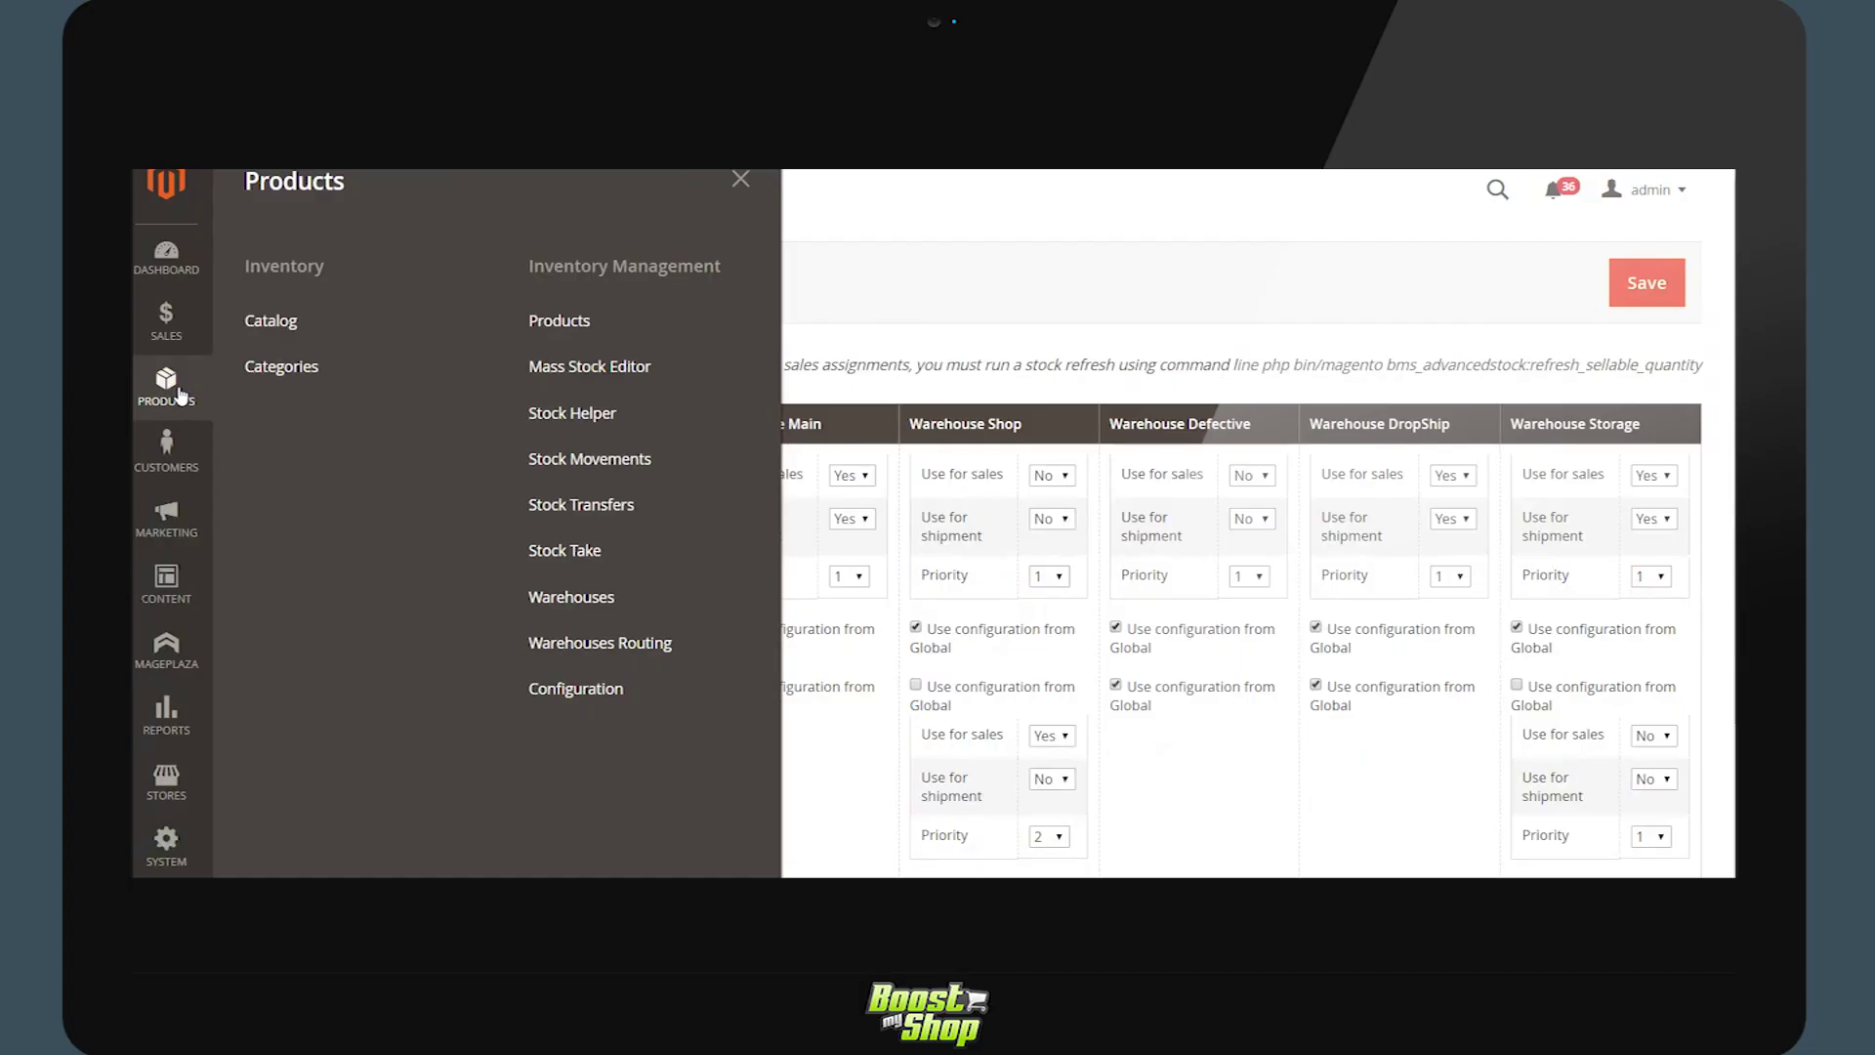
Step: Open the Strive Shoulder Pack (24-MB04) stock page: 110 on hand, 109 available
click(571, 318)
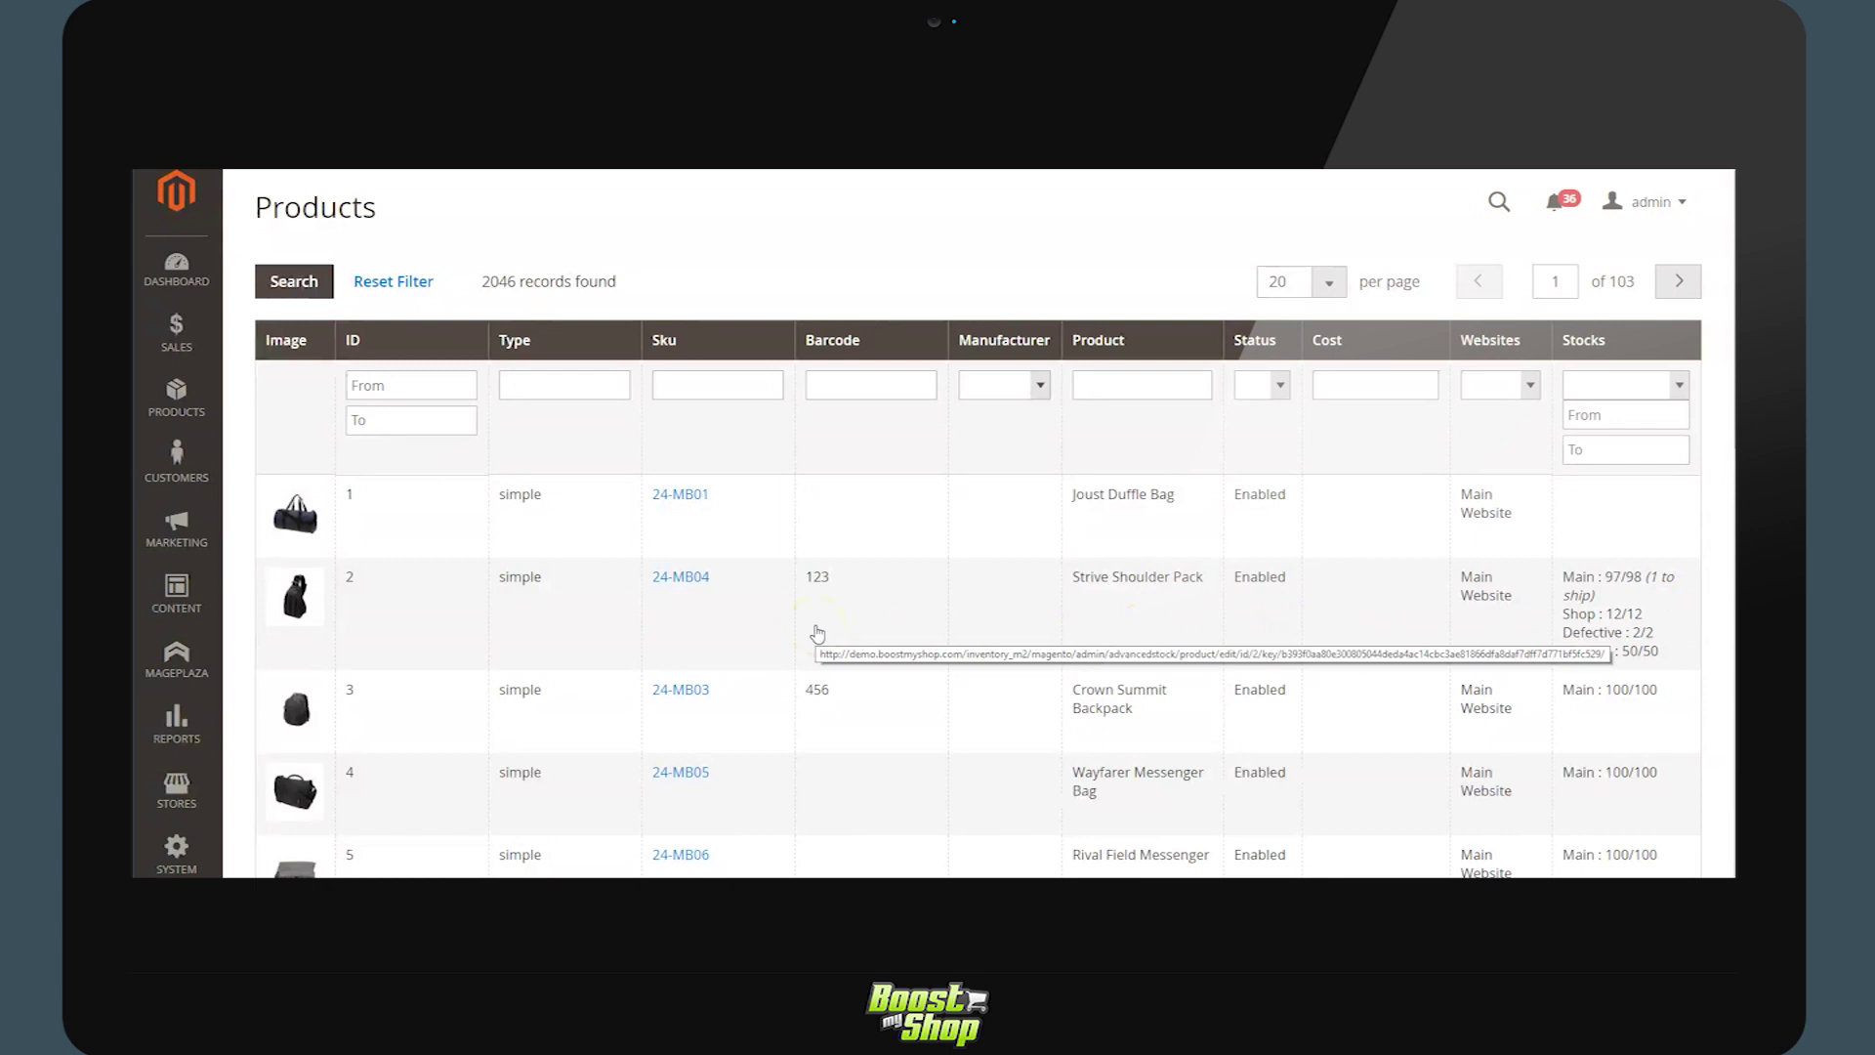
click(817, 630)
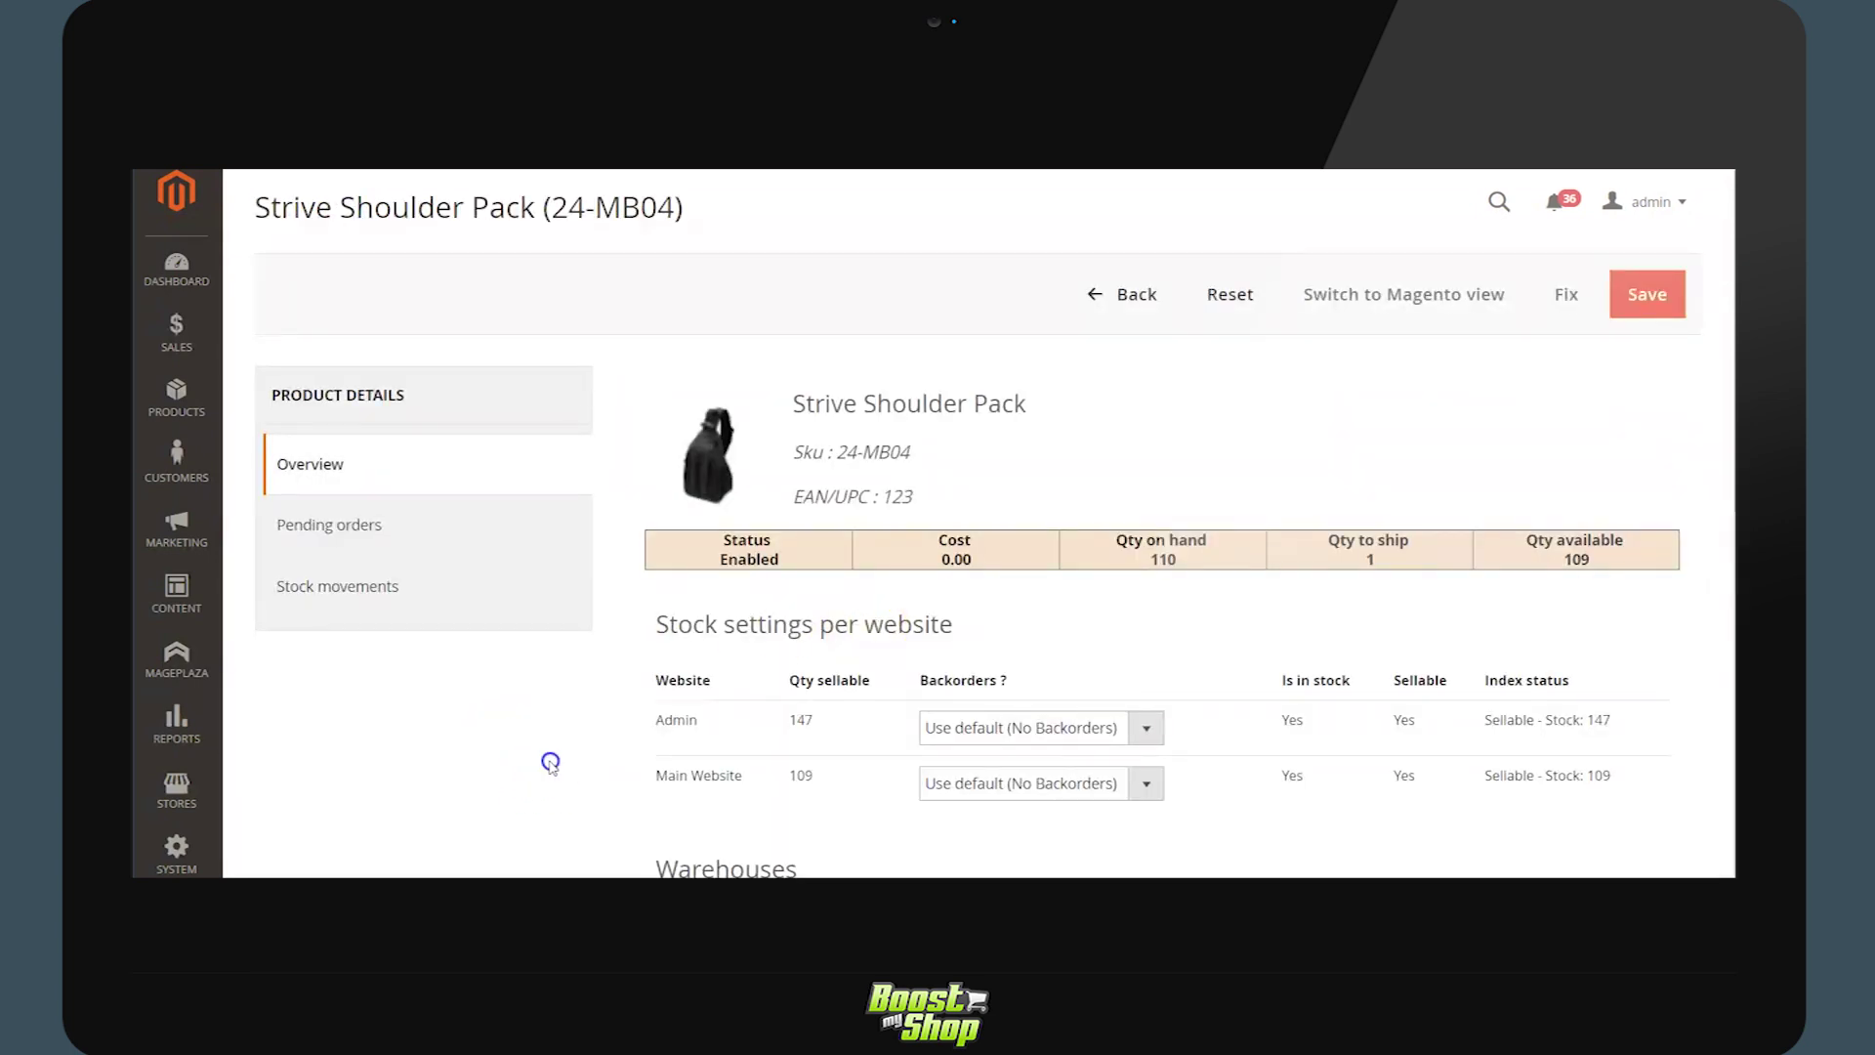
scroll(552, 761, down, 3)
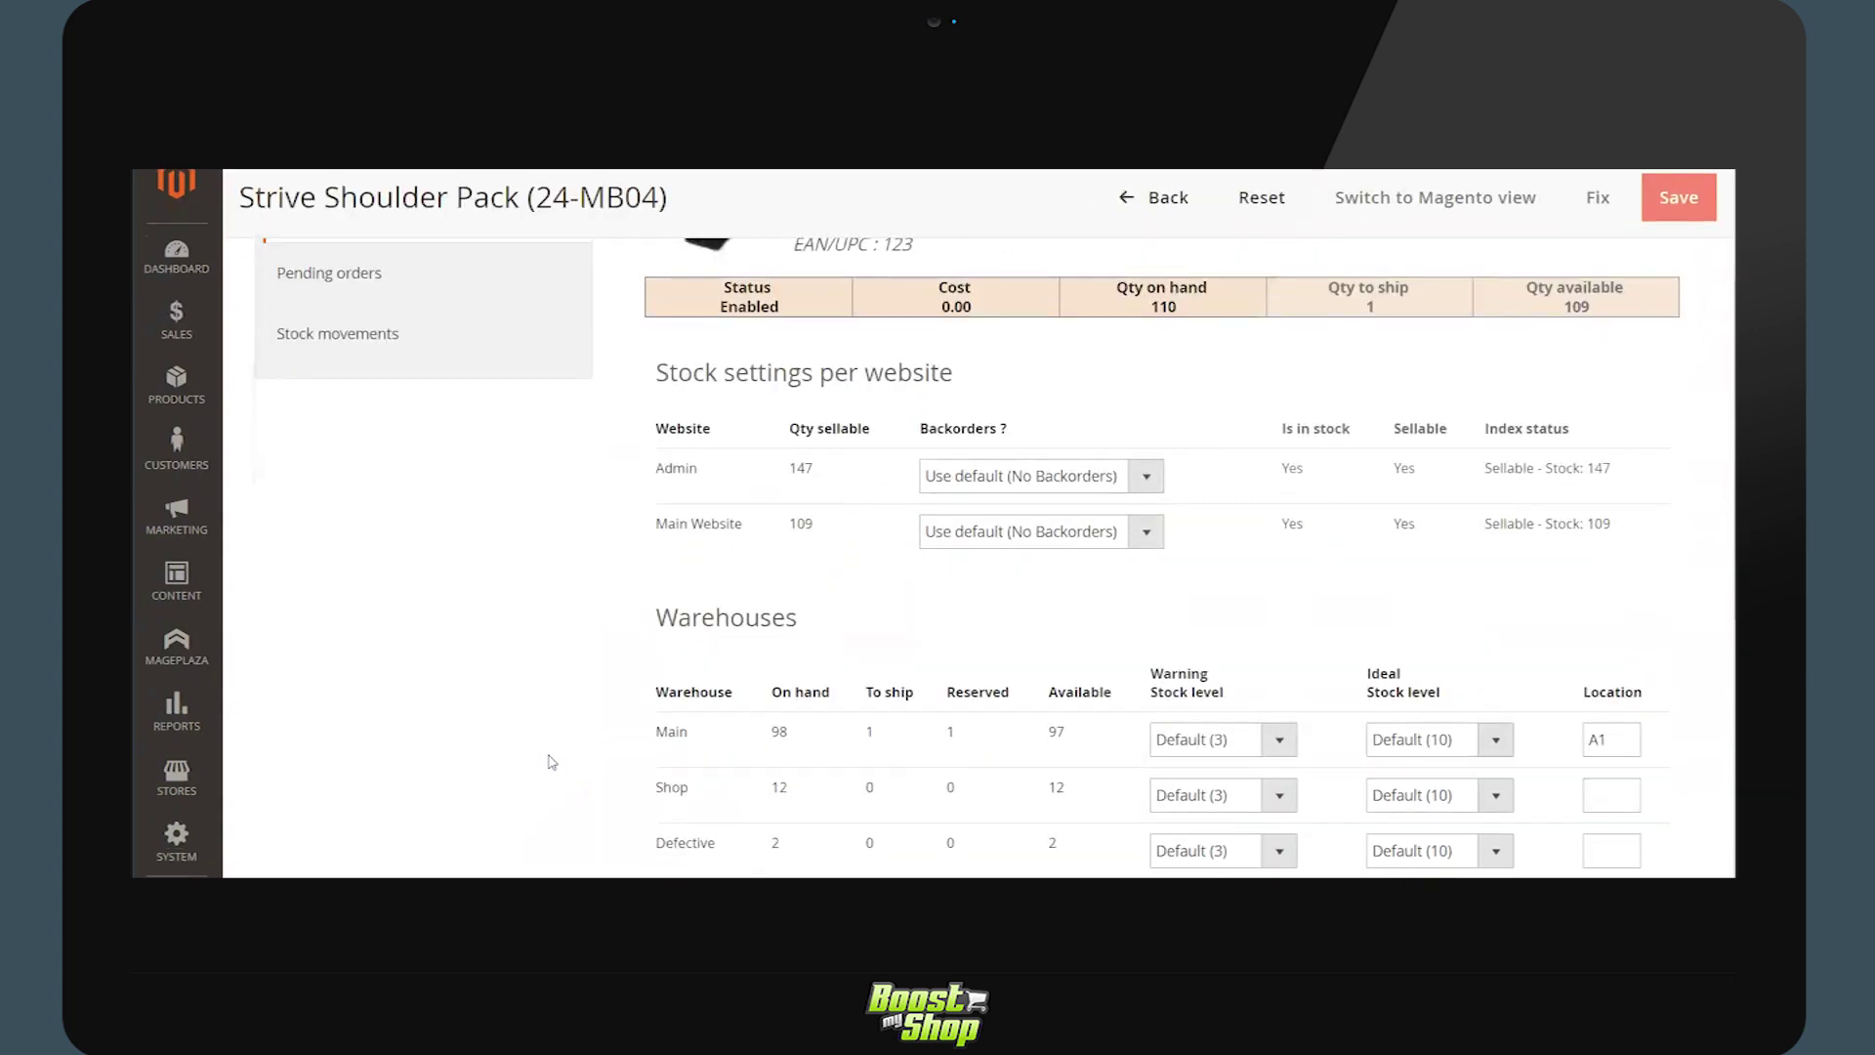
scroll(552, 762, down, 1)
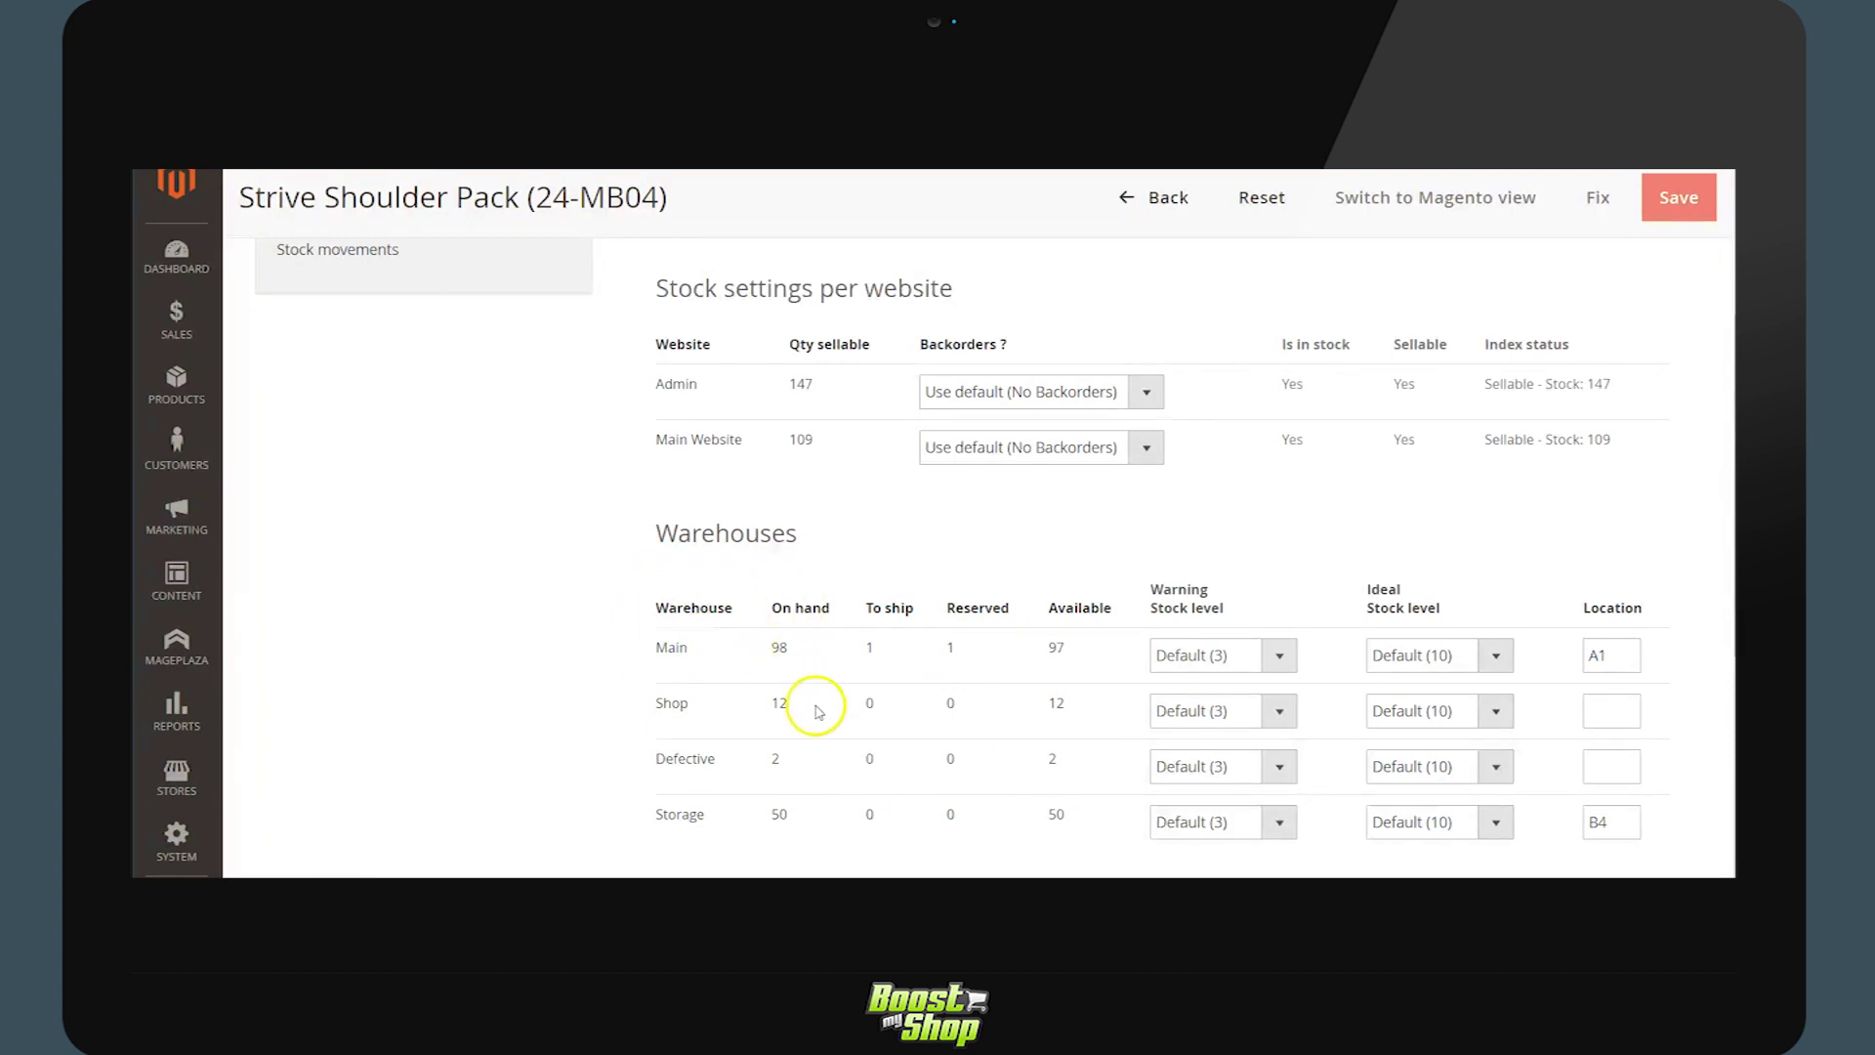
click(779, 641)
click(705, 651)
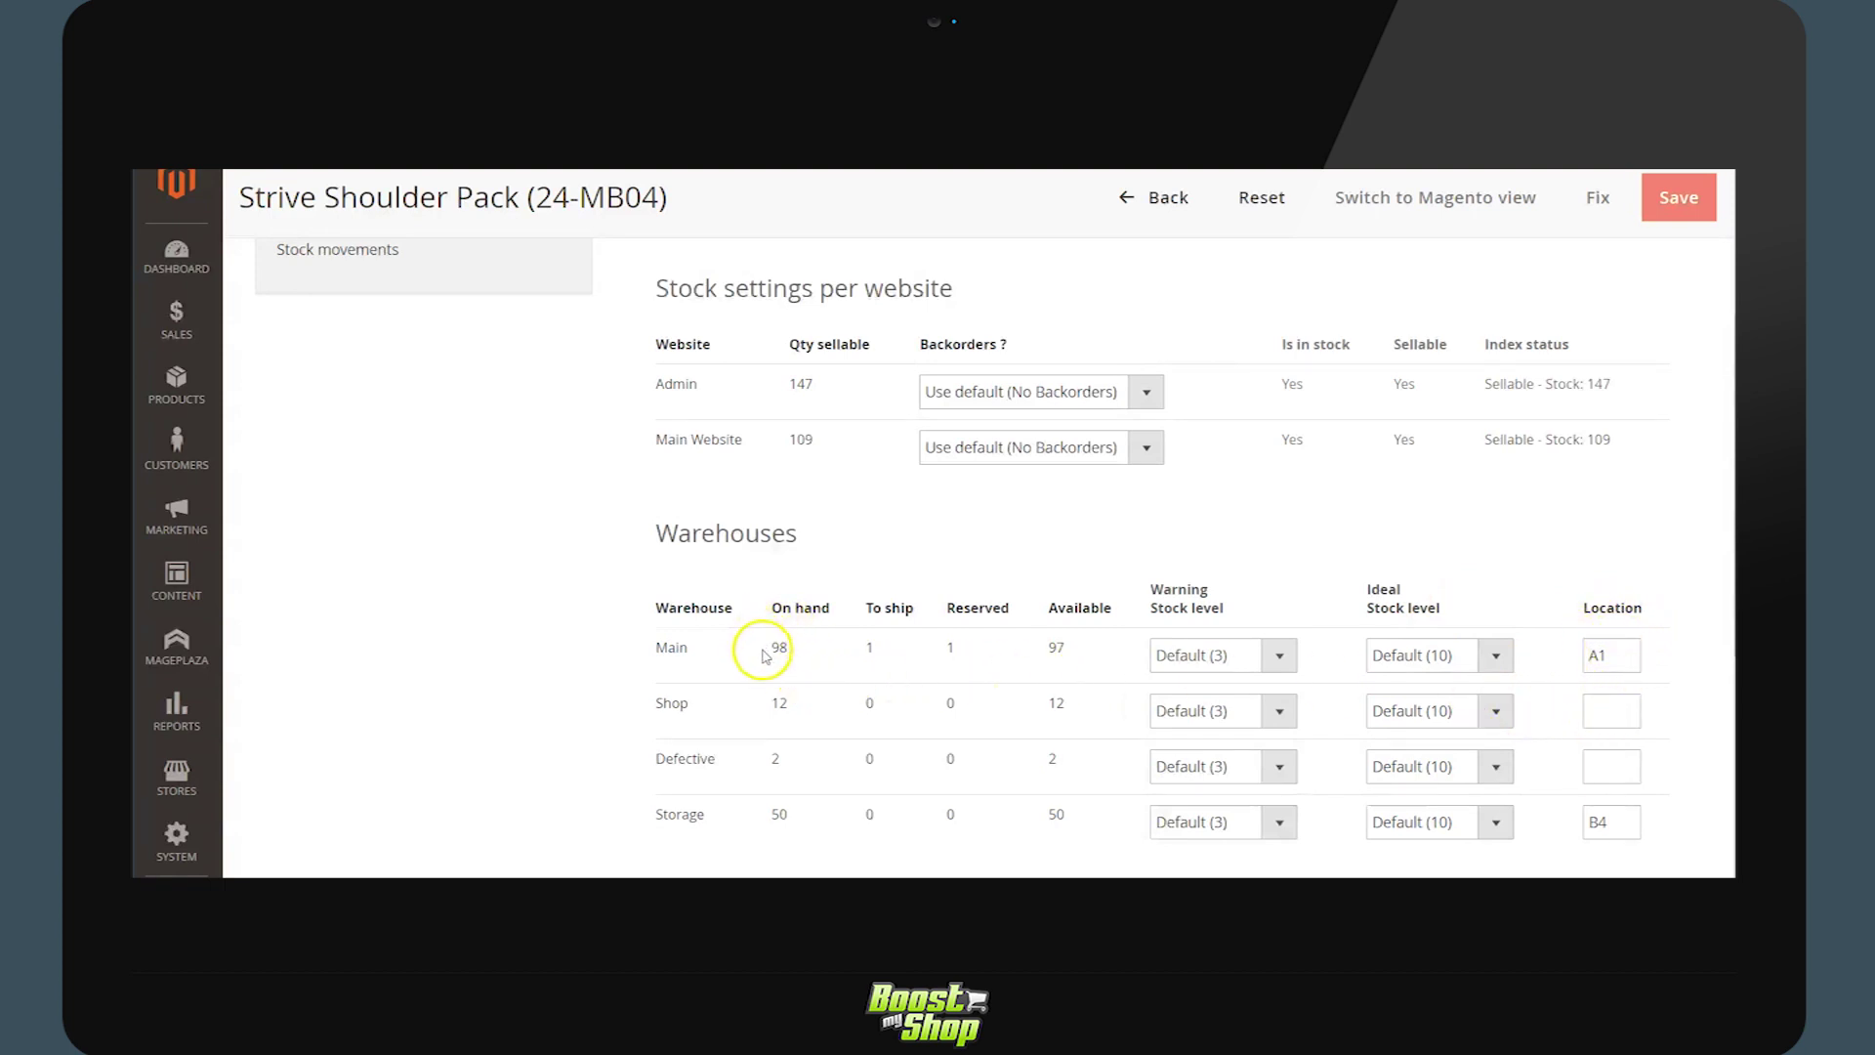
scroll(797, 654, up, 3)
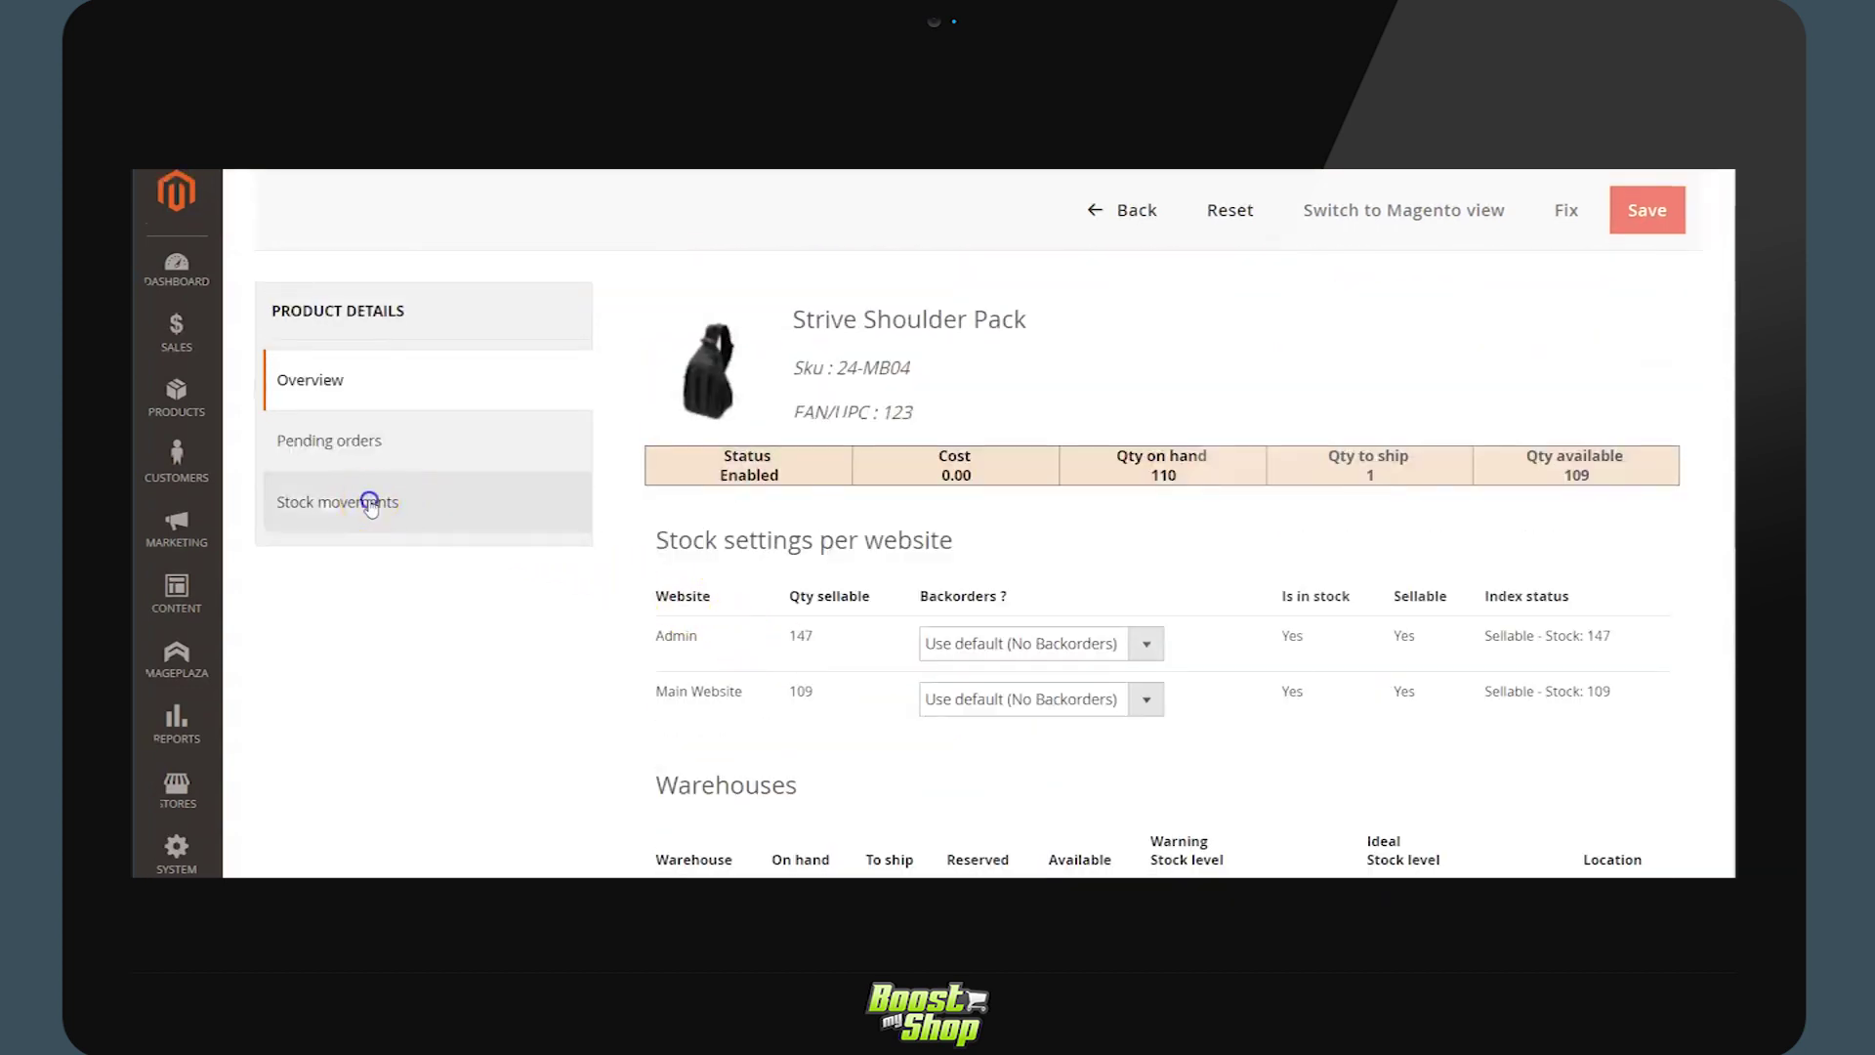
Step: Display the Strive Shoulder Pack's six stock movements, including a 50-unit purchase order into Storage
click(369, 504)
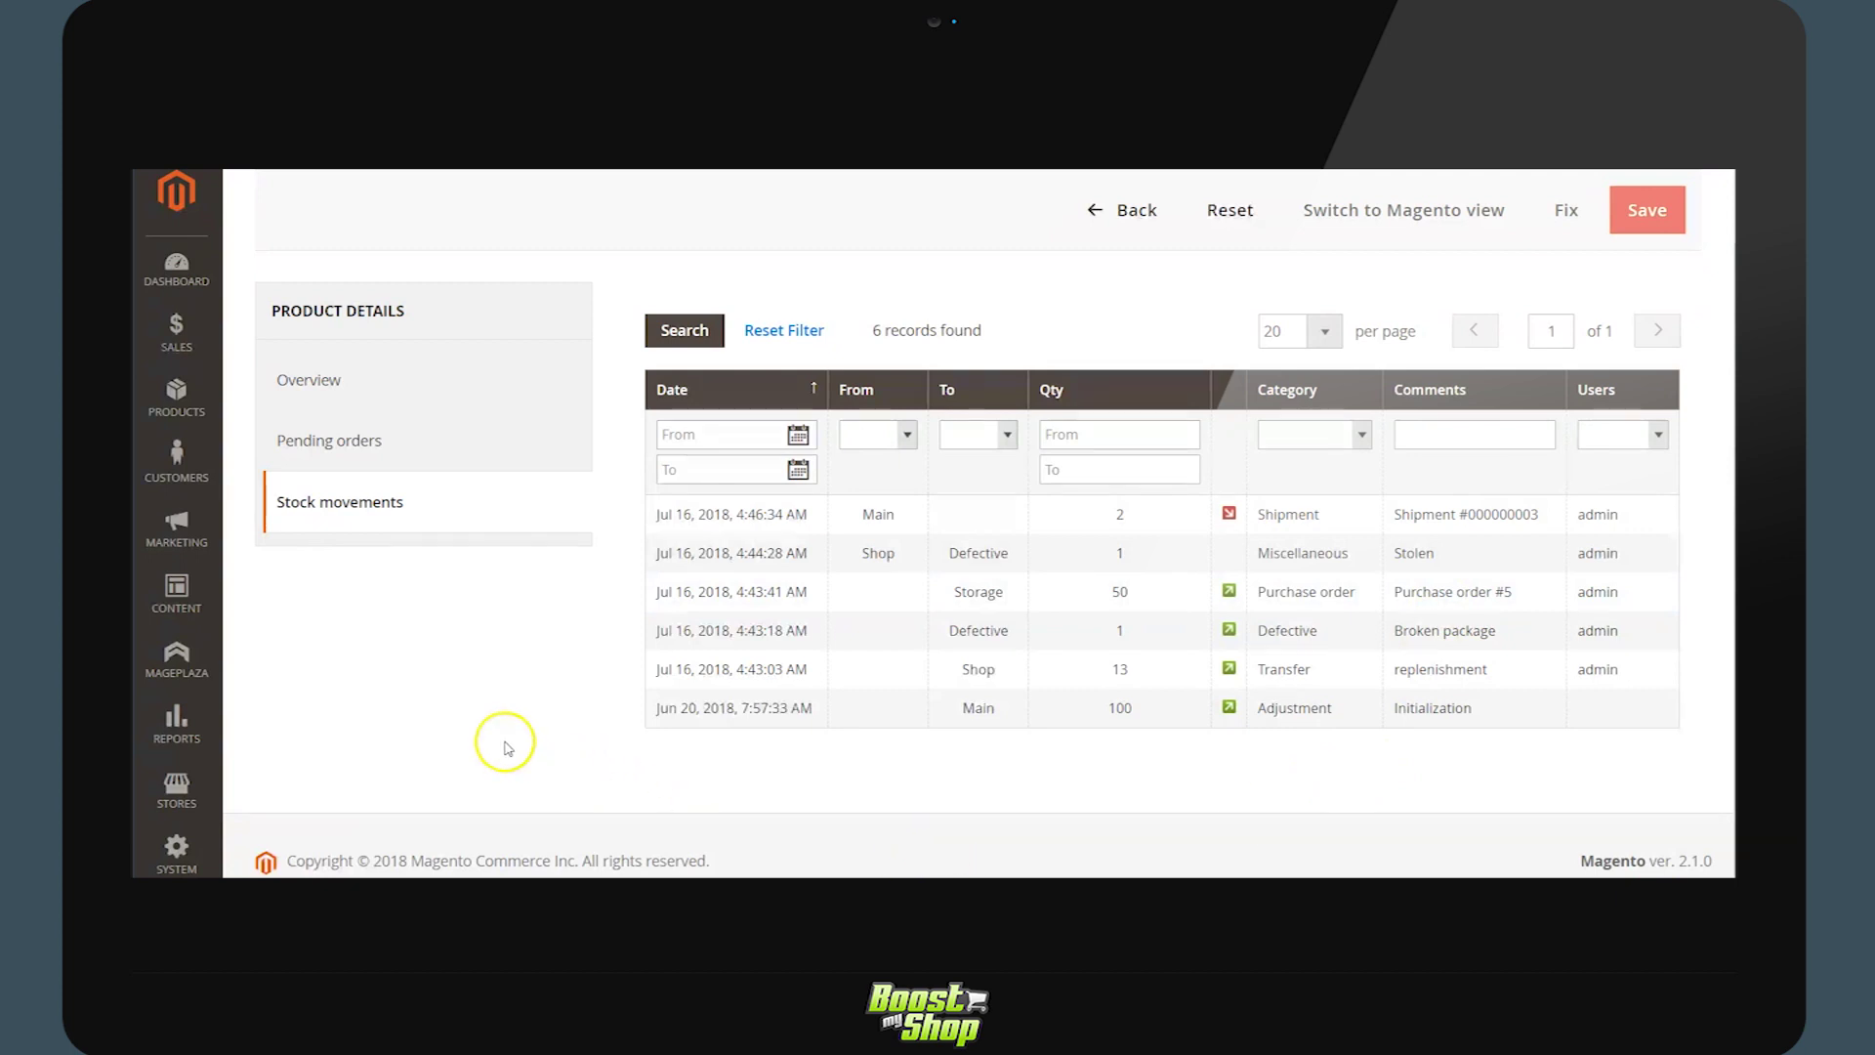
scroll(502, 740, up, 2)
Step: Save a 12-unit Purchase order movement into Main with a comment, raising on-hand to 122
scroll(523, 684, down, 5)
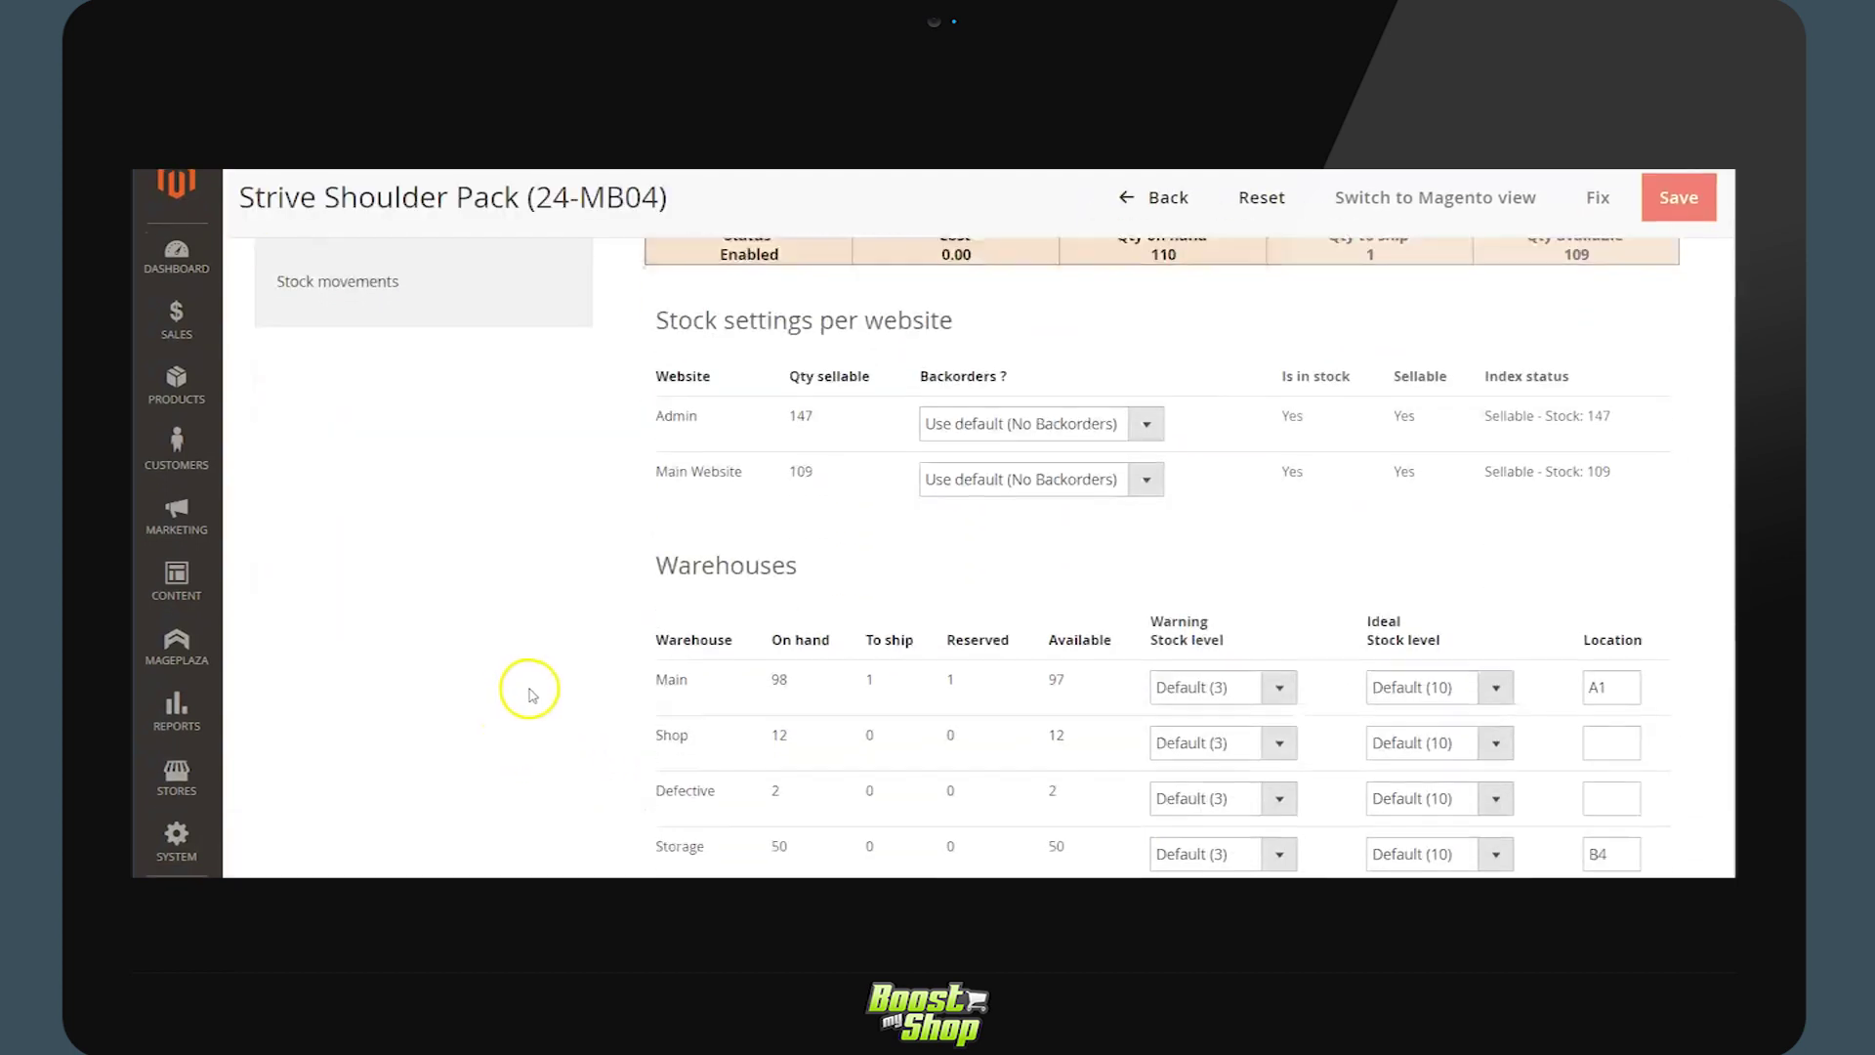
scroll(533, 696, down, 4)
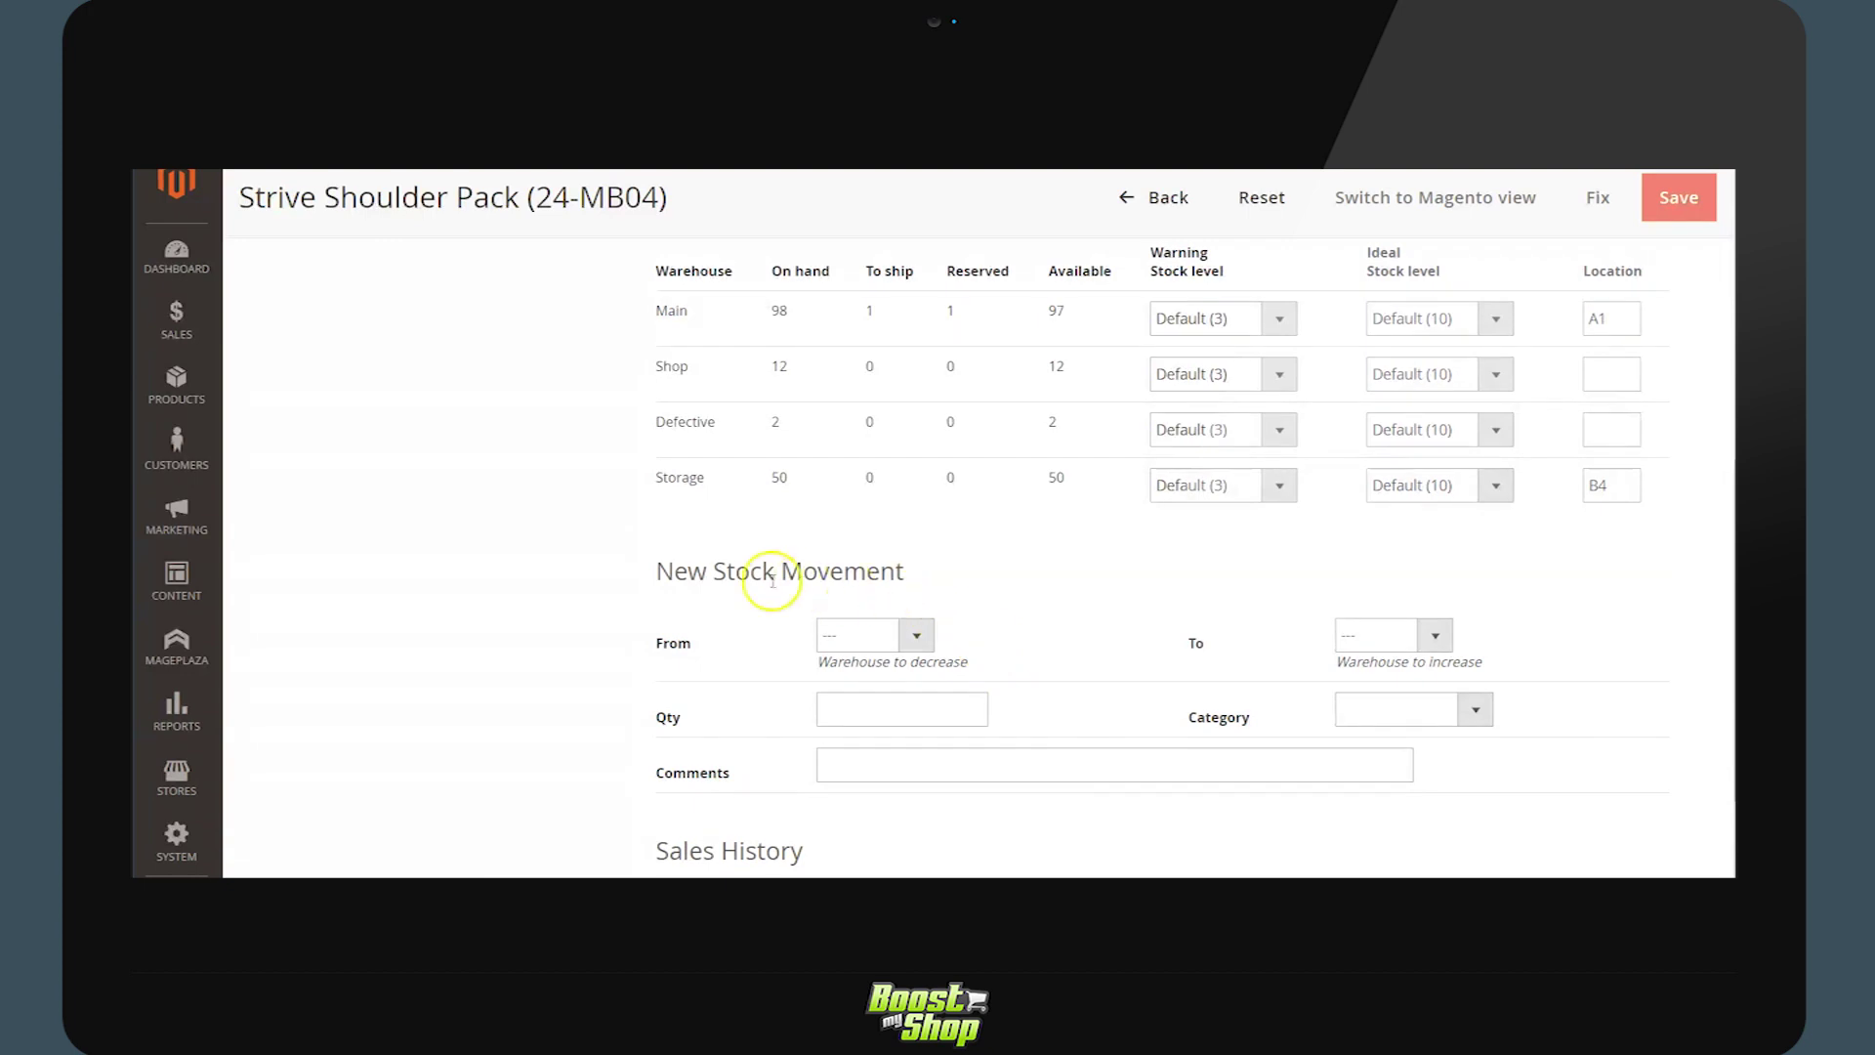
click(1398, 640)
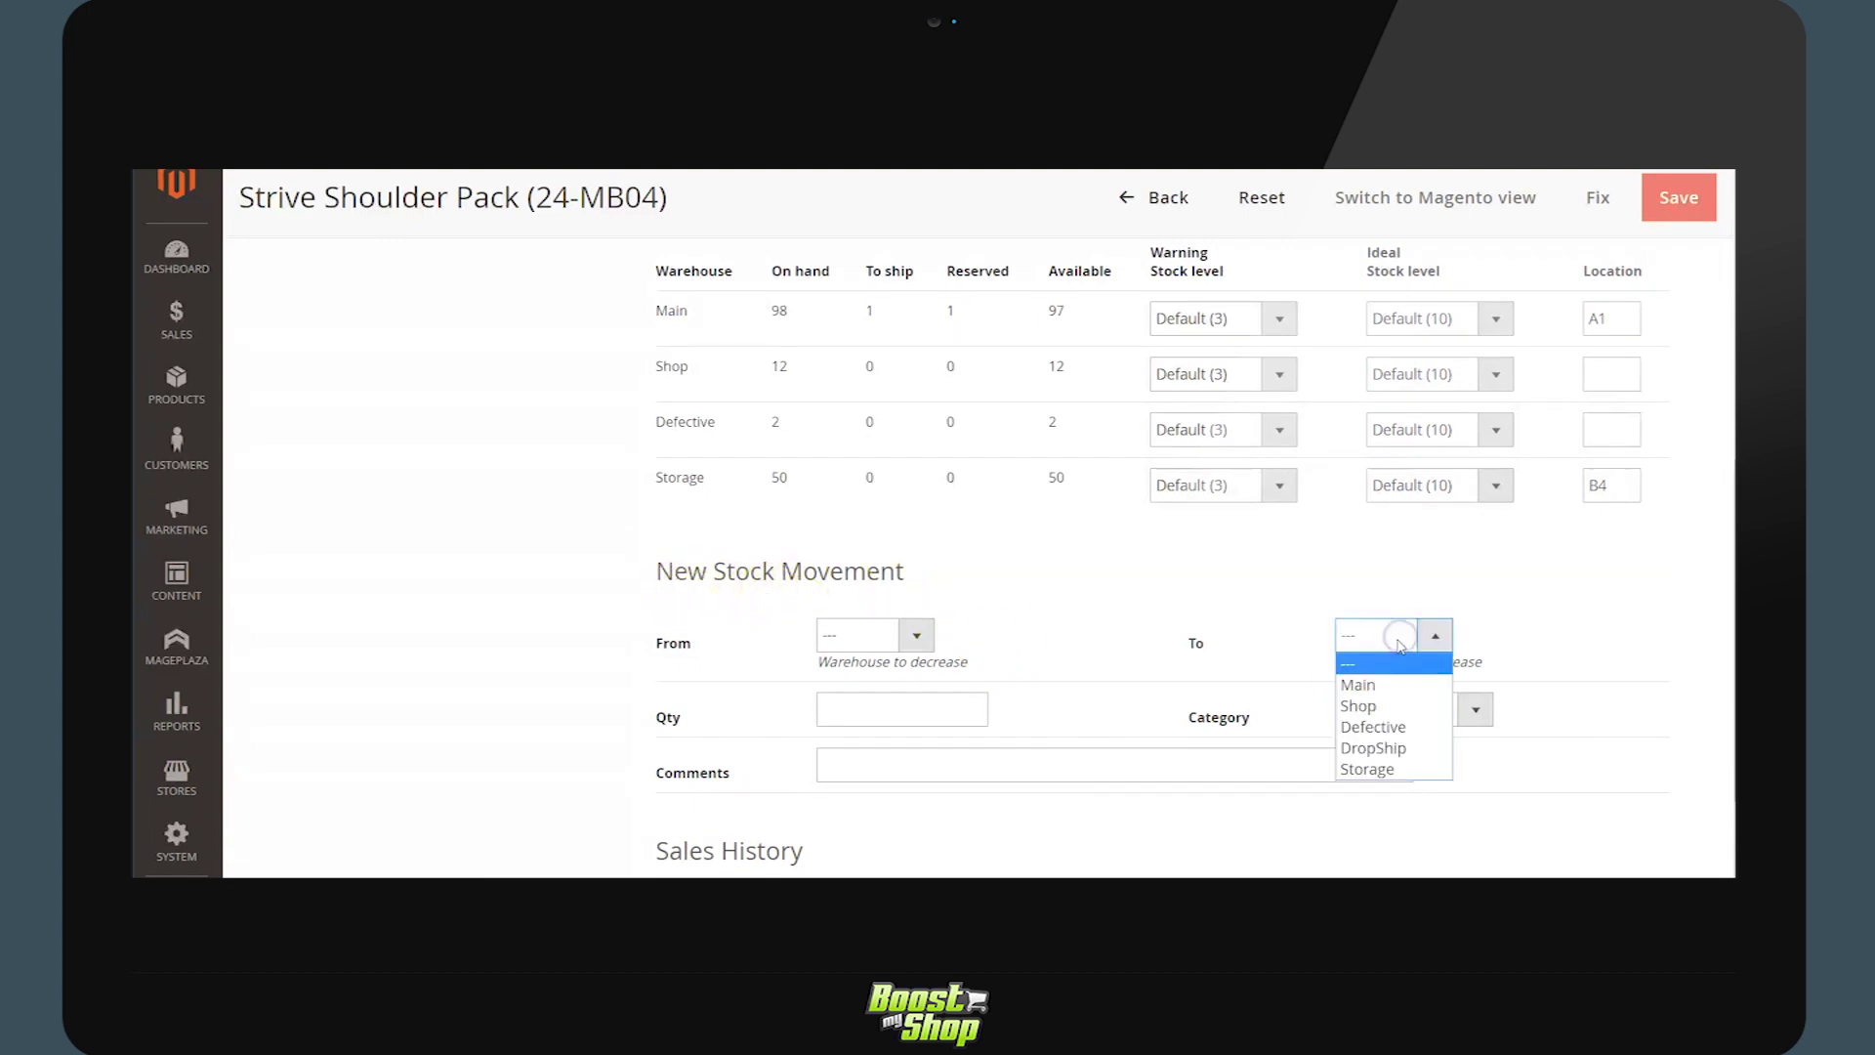
click(1382, 683)
click(939, 716)
text(12)
click(1426, 711)
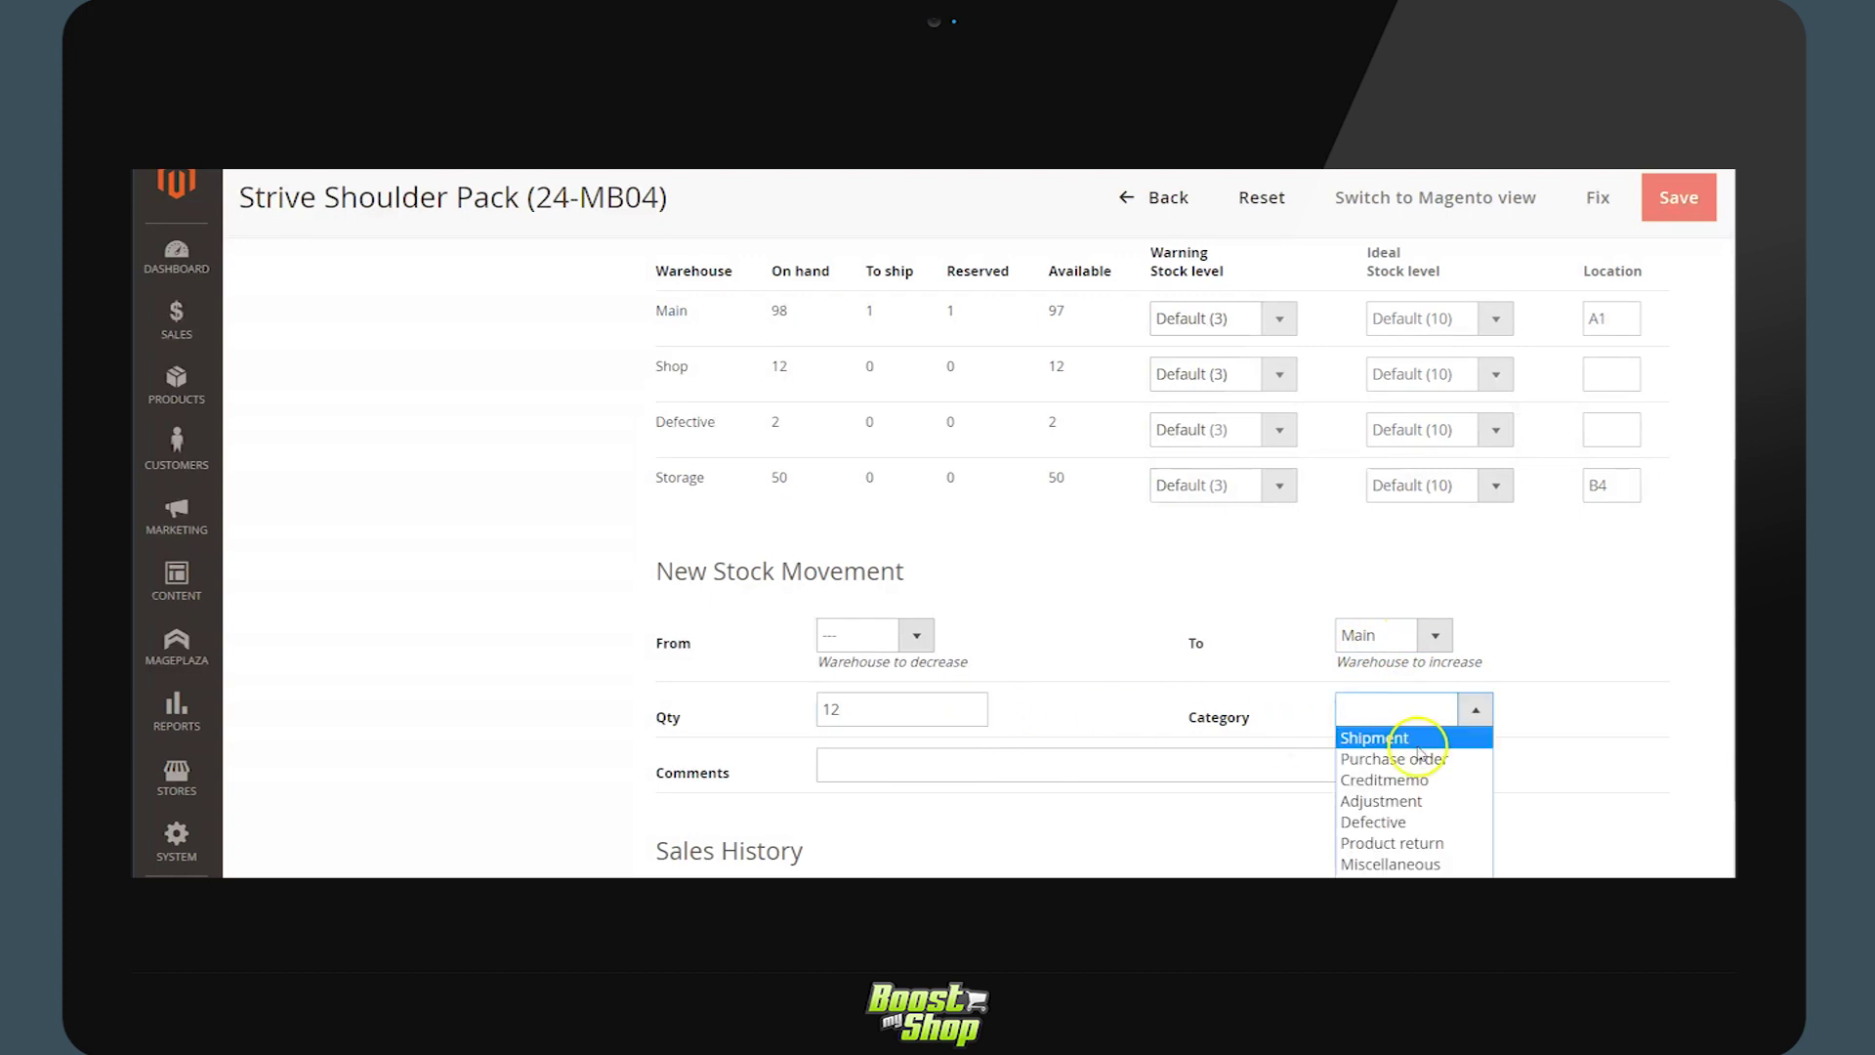
click(1416, 758)
click(1270, 760)
text(...)
click(1678, 197)
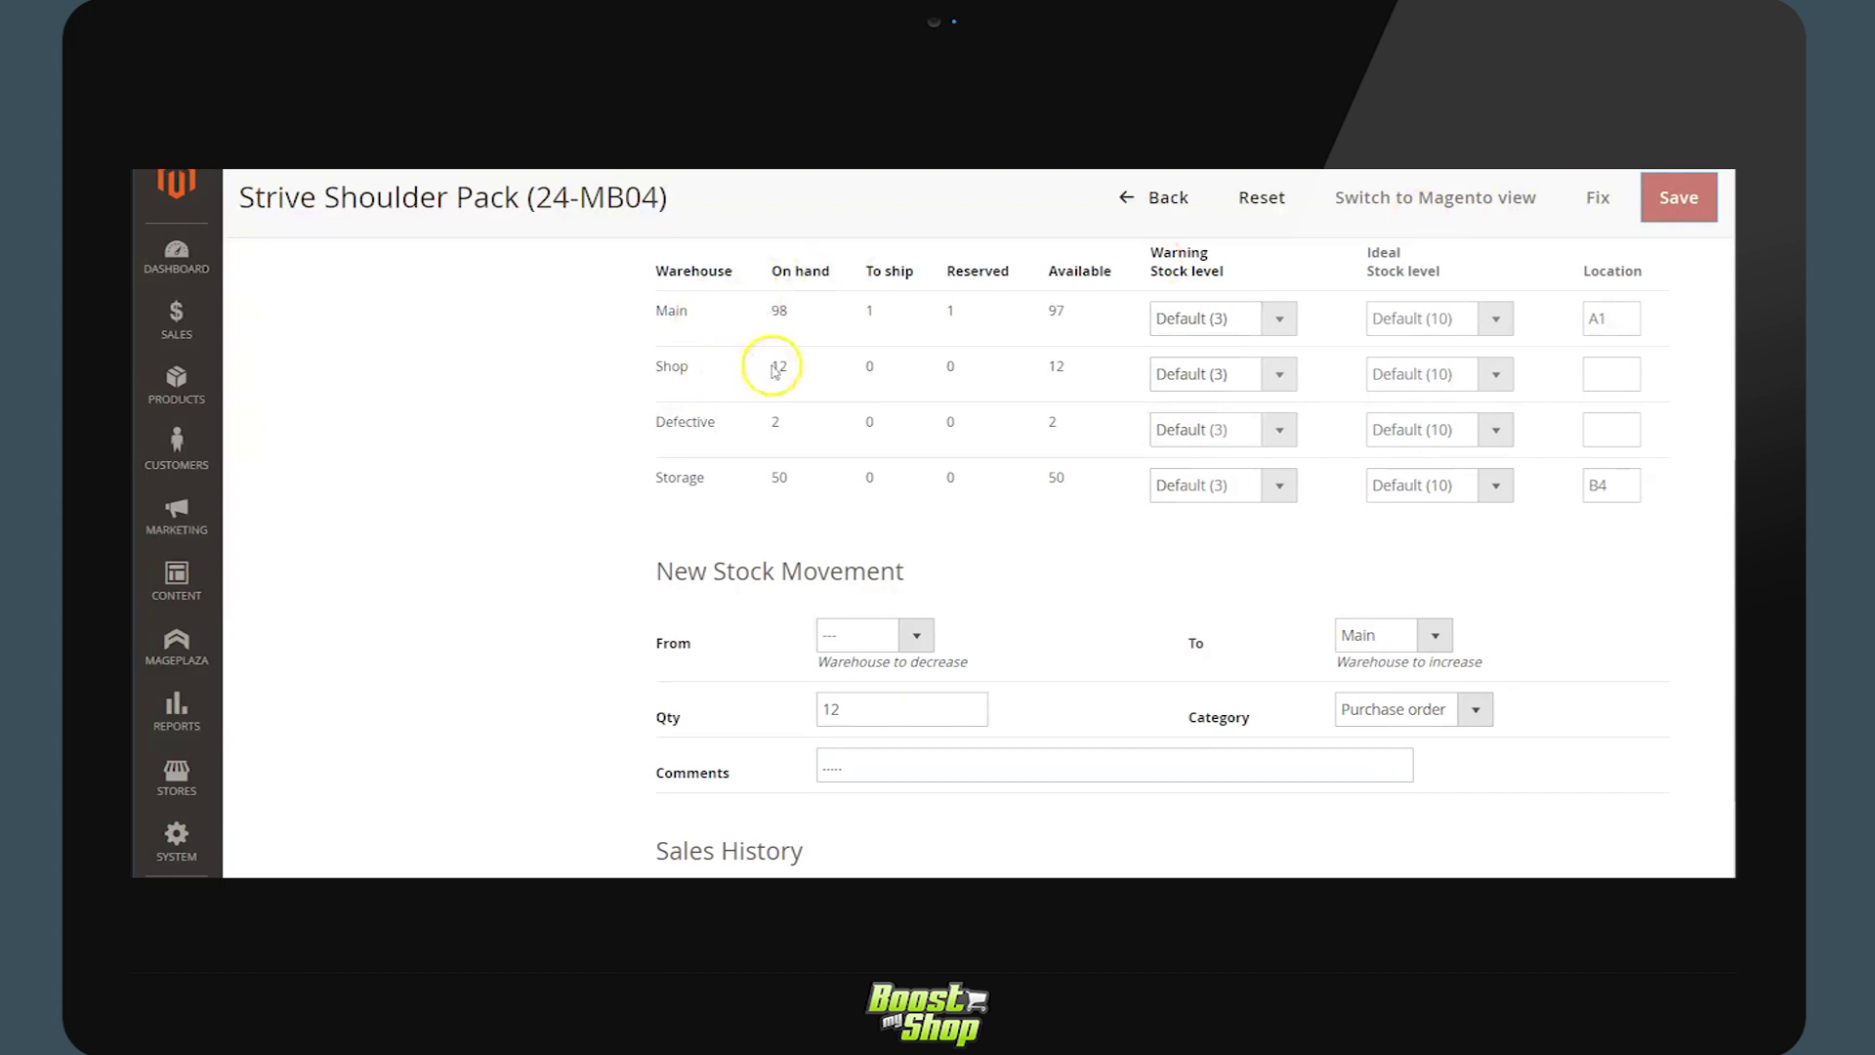
scroll(738, 674, down, 3)
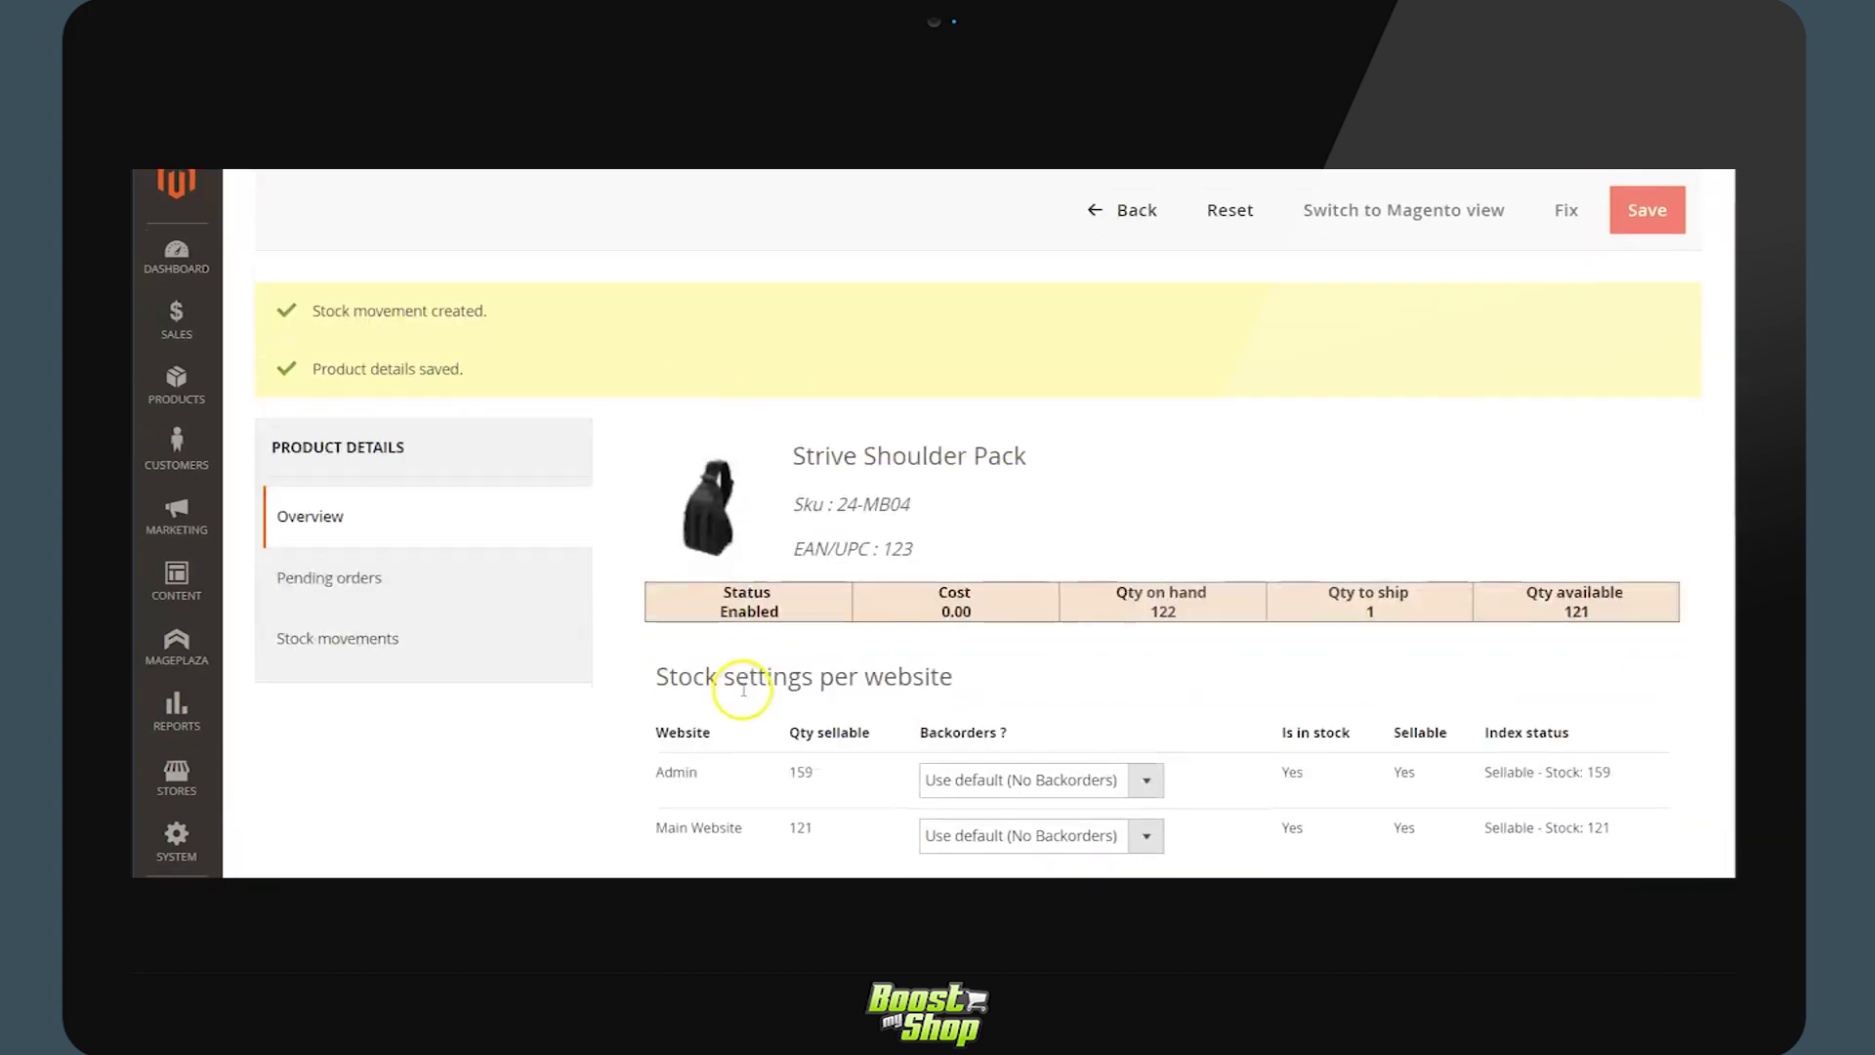
Step: Check the product's pending orders, then return to its overview: 122 on hand, 121 available
click(777, 786)
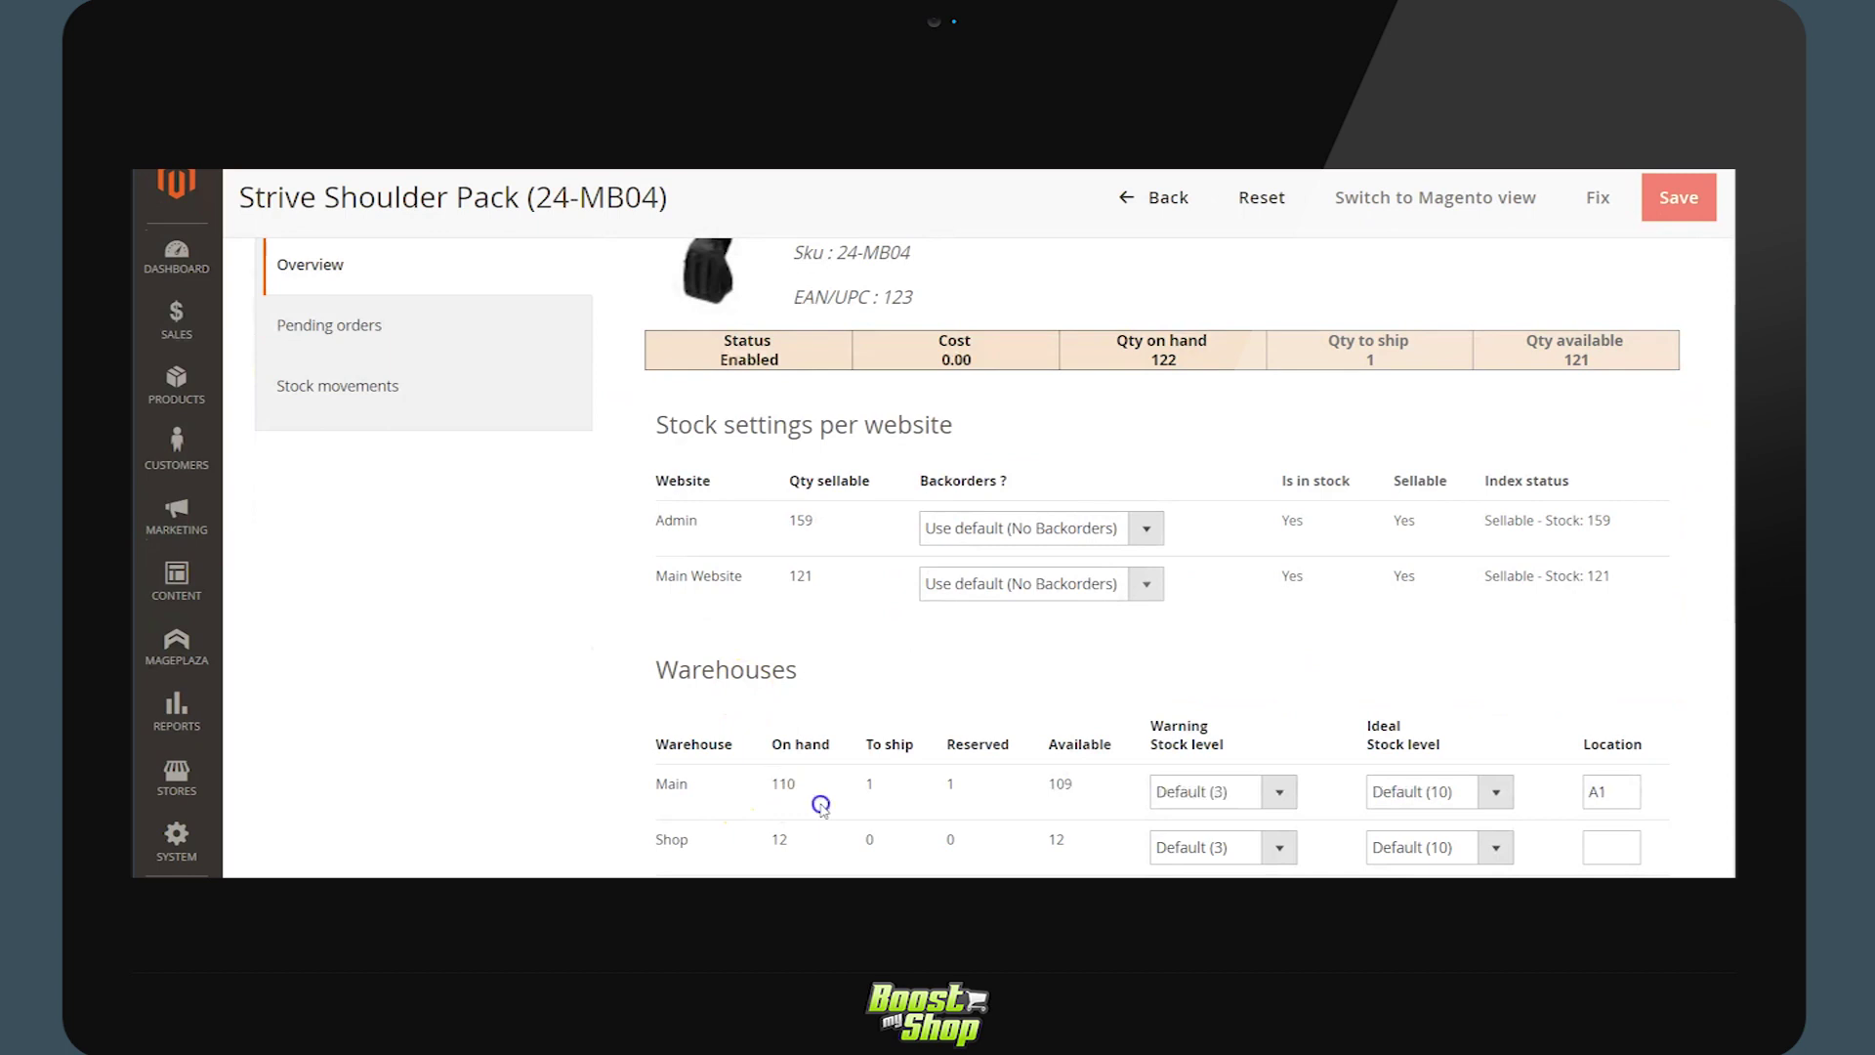
scroll(582, 670, up, 5)
click(400, 496)
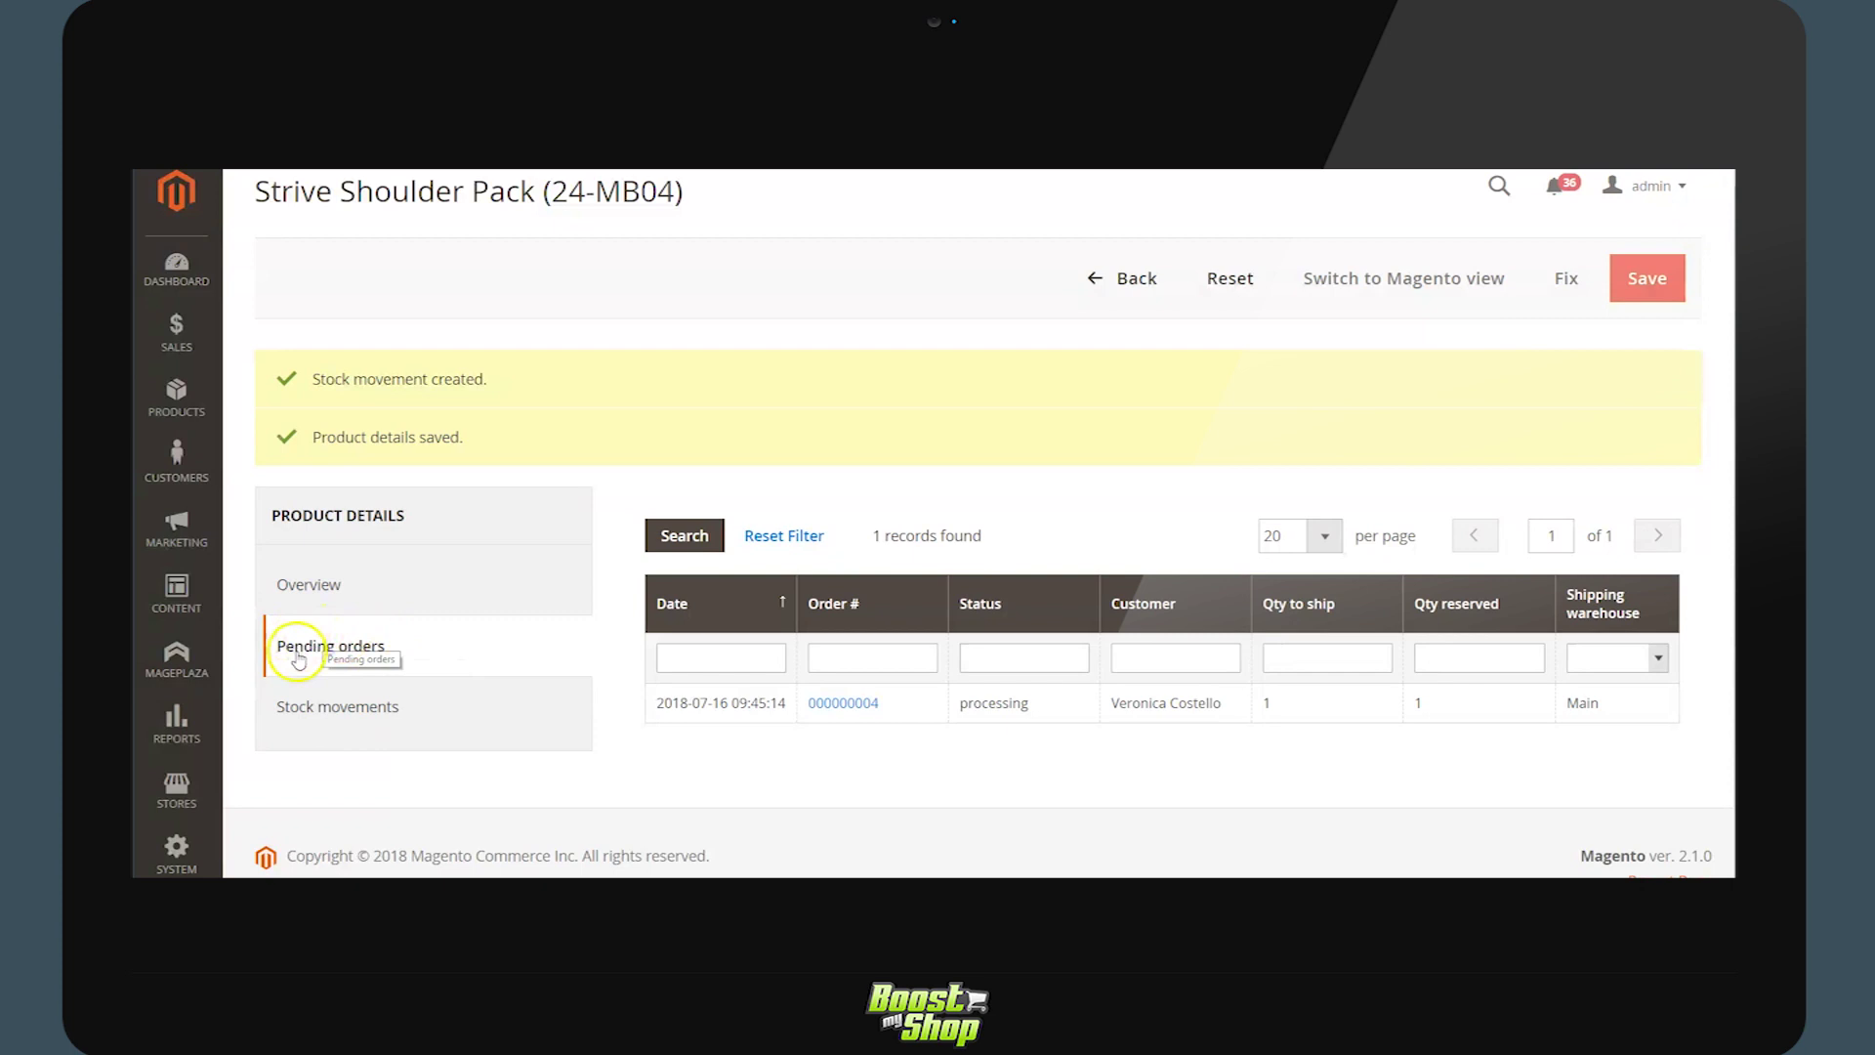
click(449, 586)
scroll(468, 613, down, 2)
scroll(468, 613, down, 3)
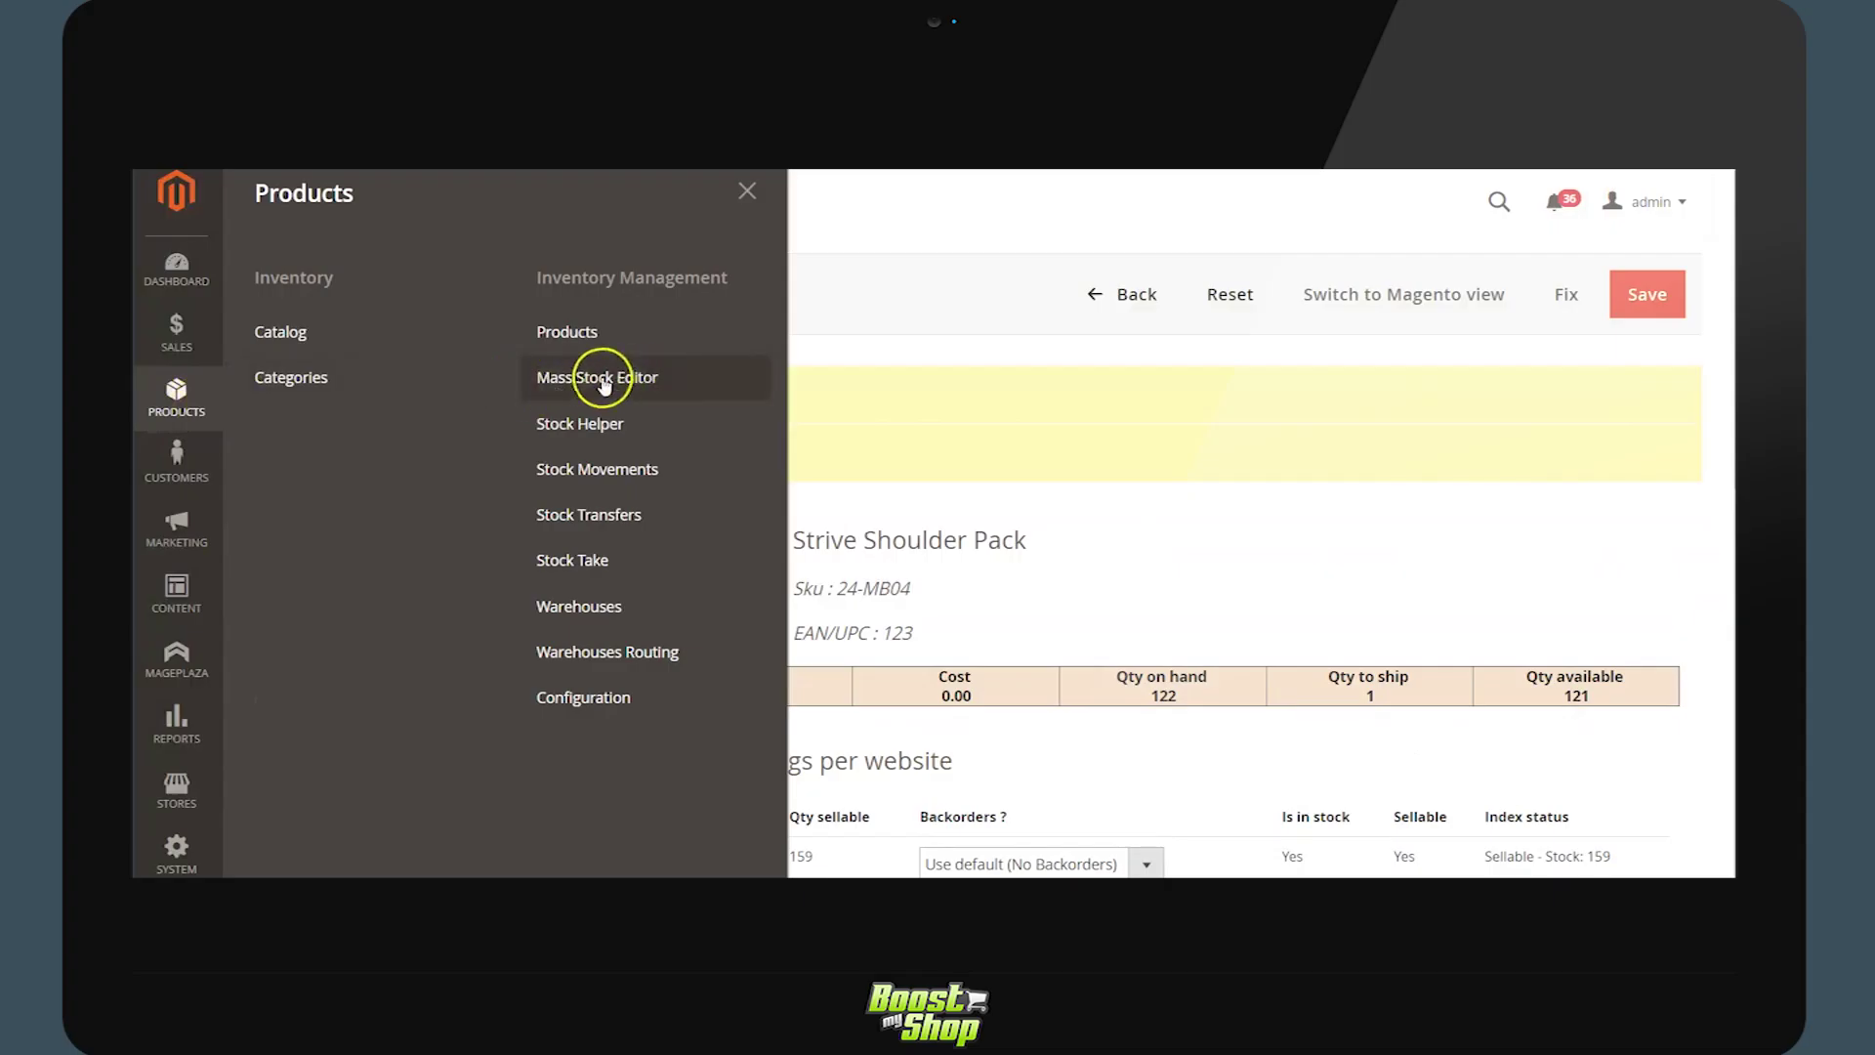
Step: View 24-MB04 in the Mass Stock Editor (Main 110, Shop 12, Defective 2, Storage 50) and edit Main's shelf location
click(643, 387)
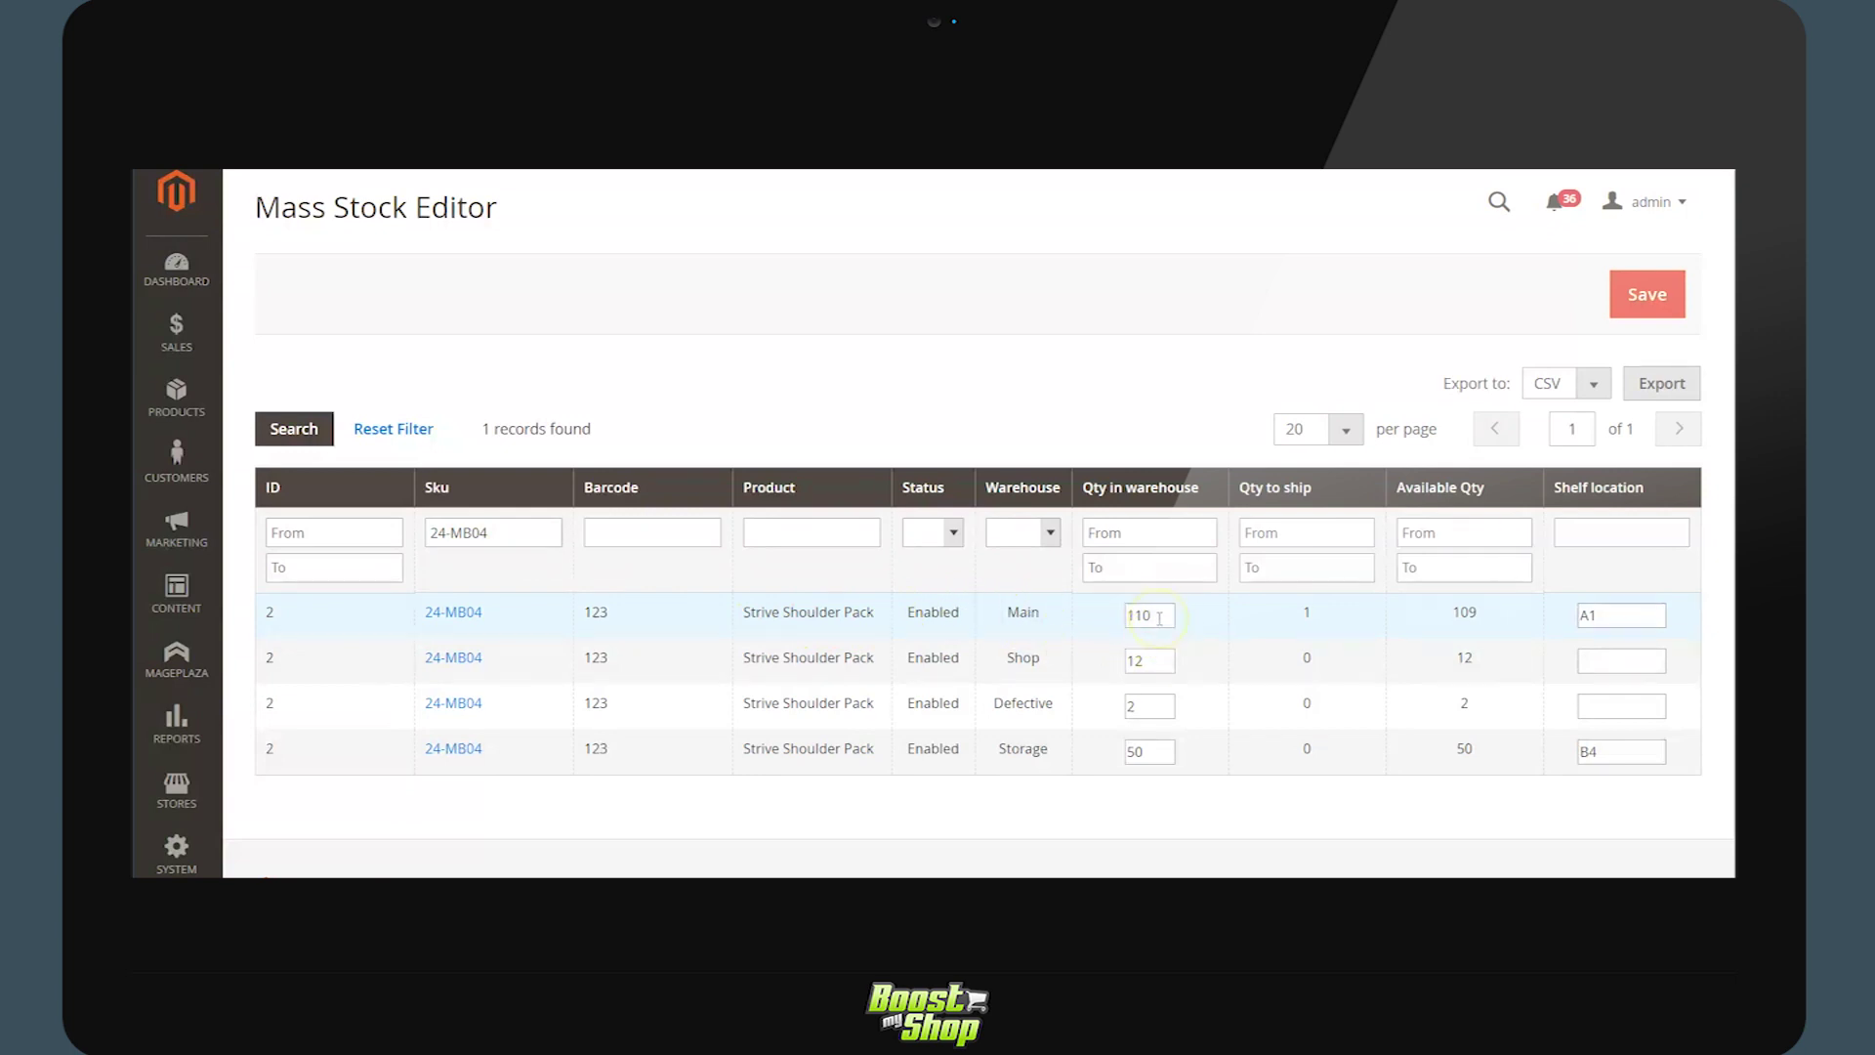
click(1598, 627)
click(195, 406)
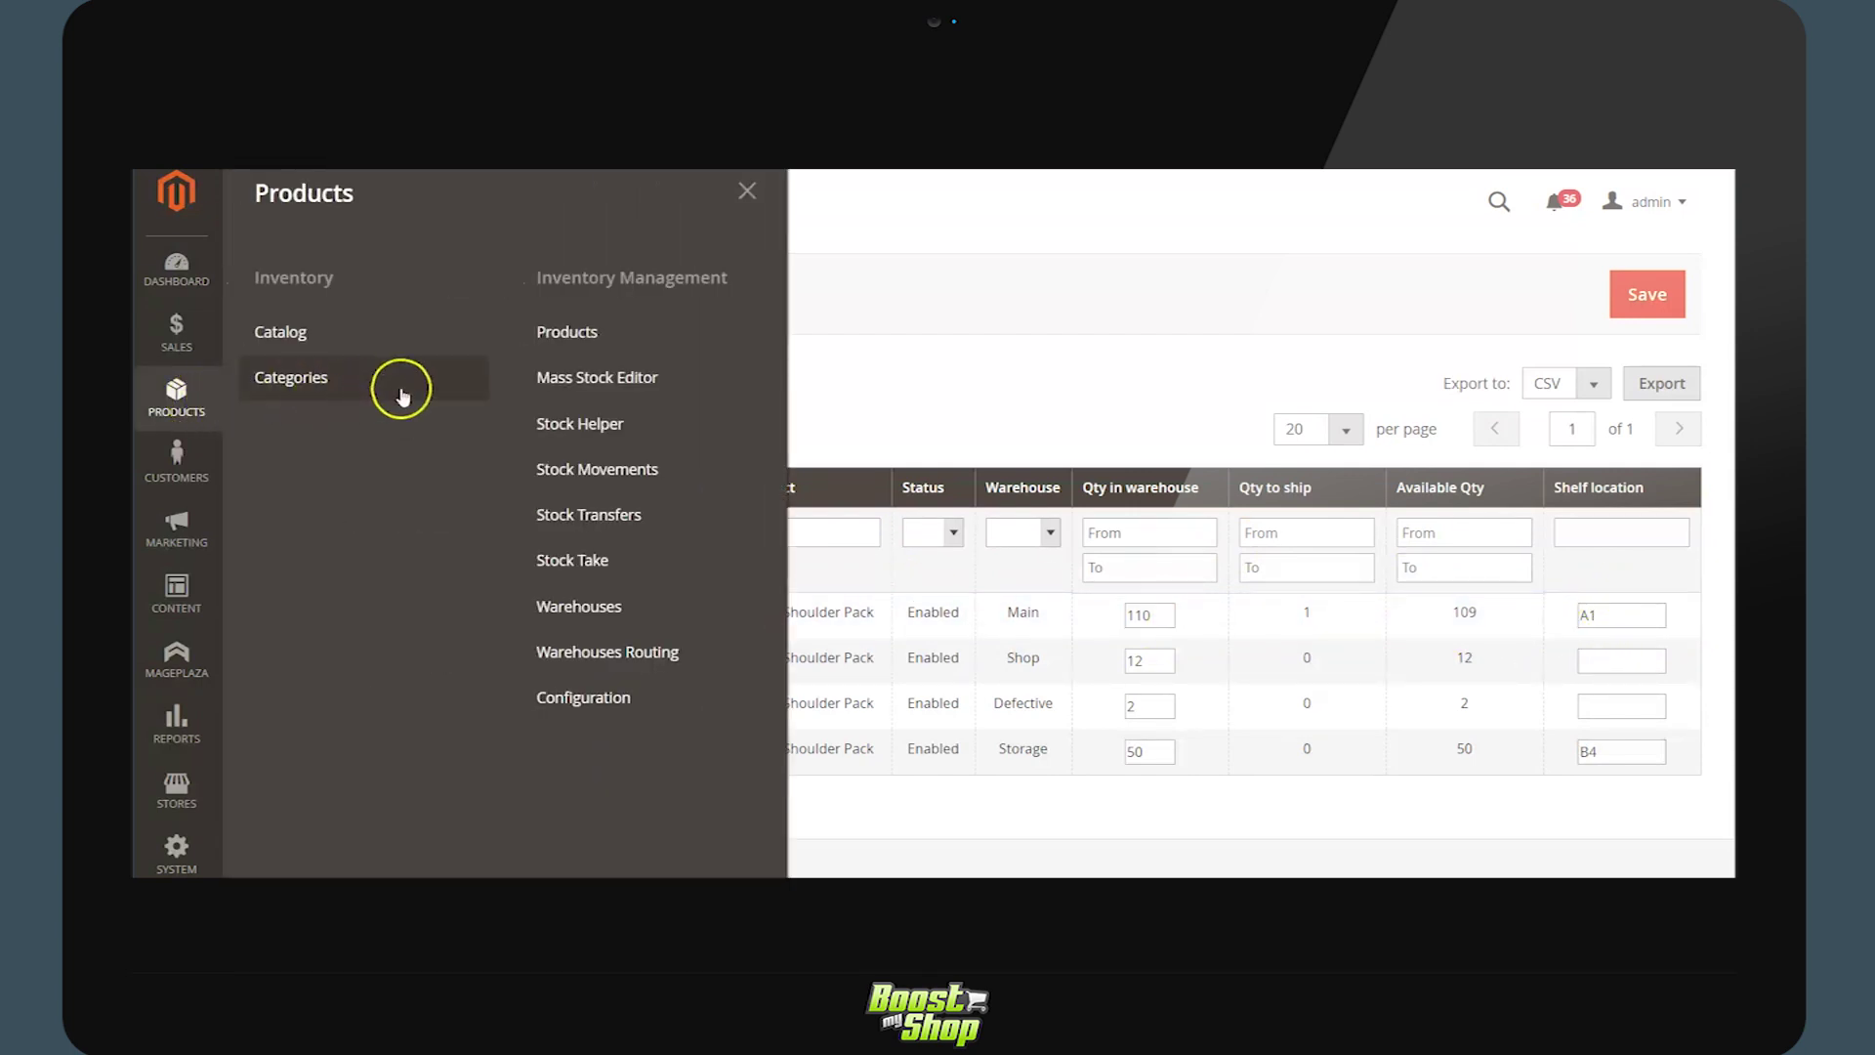
Step: Open the Main-to-Shop replenishment transfer and review its 6 products, including 13 of 24-MB04
click(606, 513)
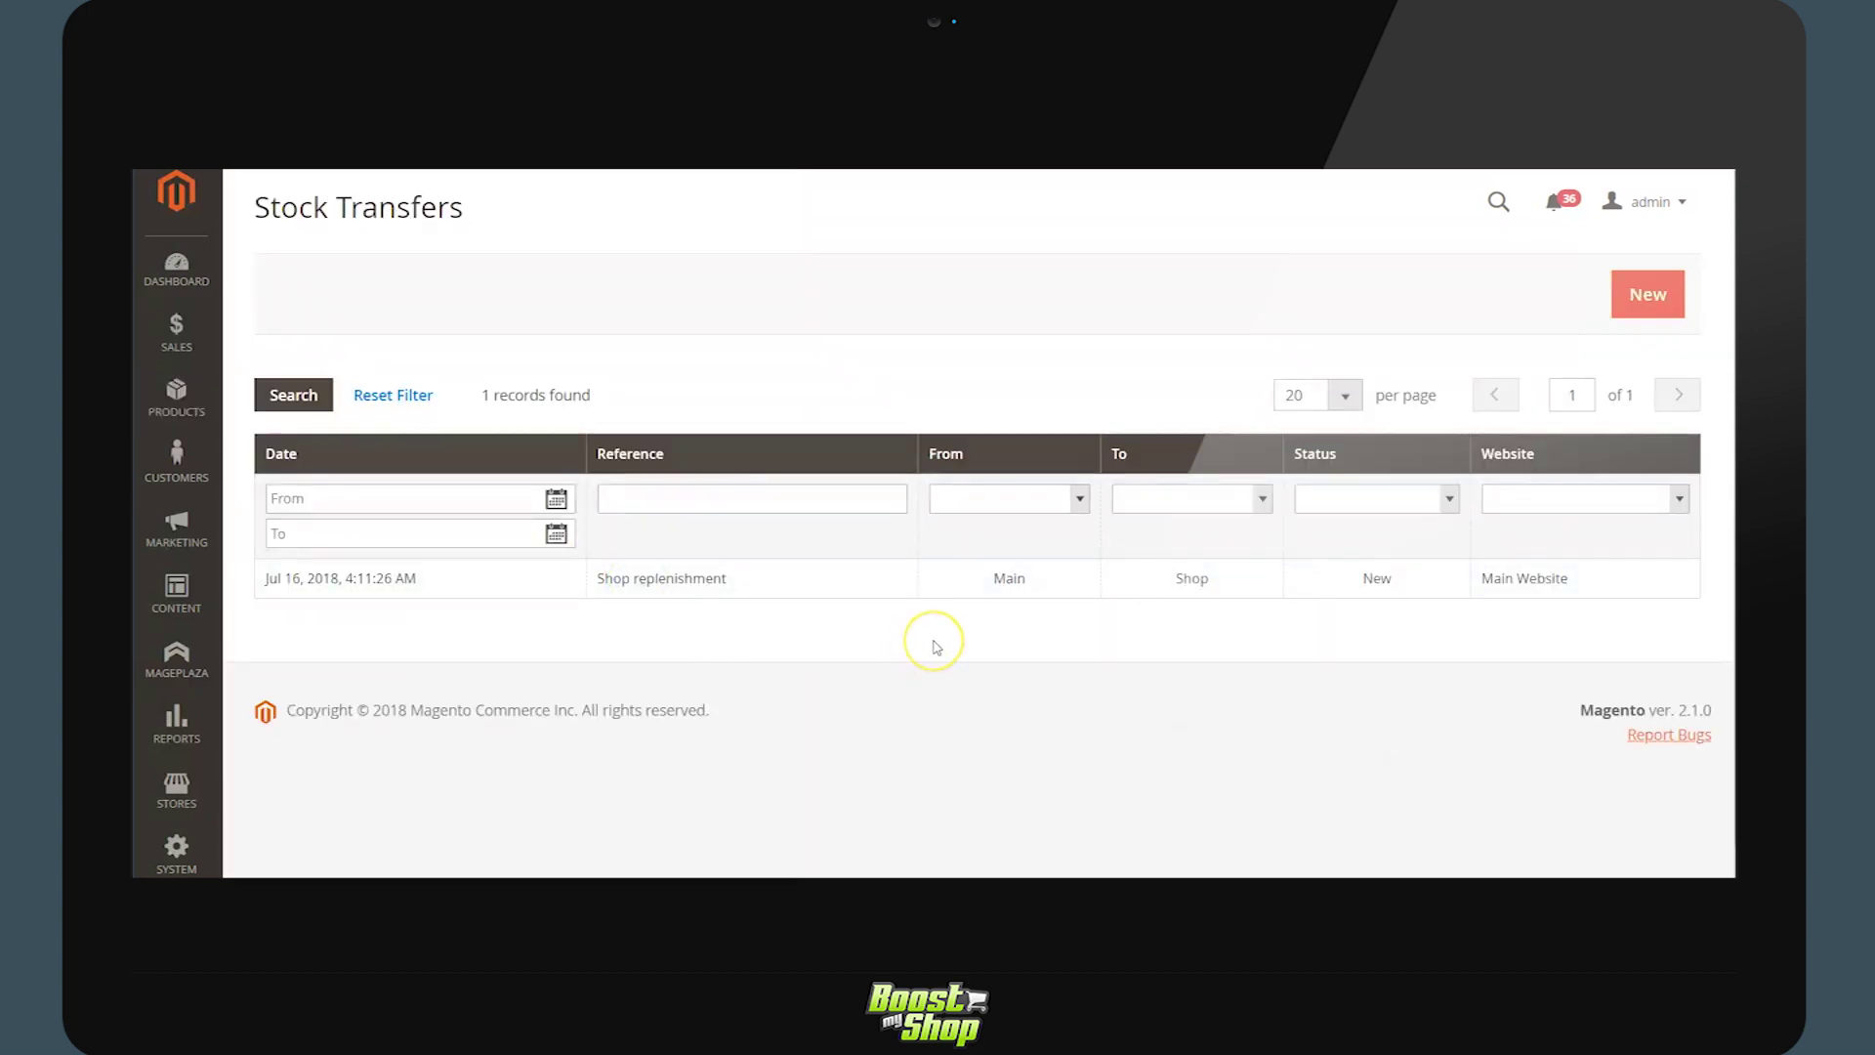
click(1211, 581)
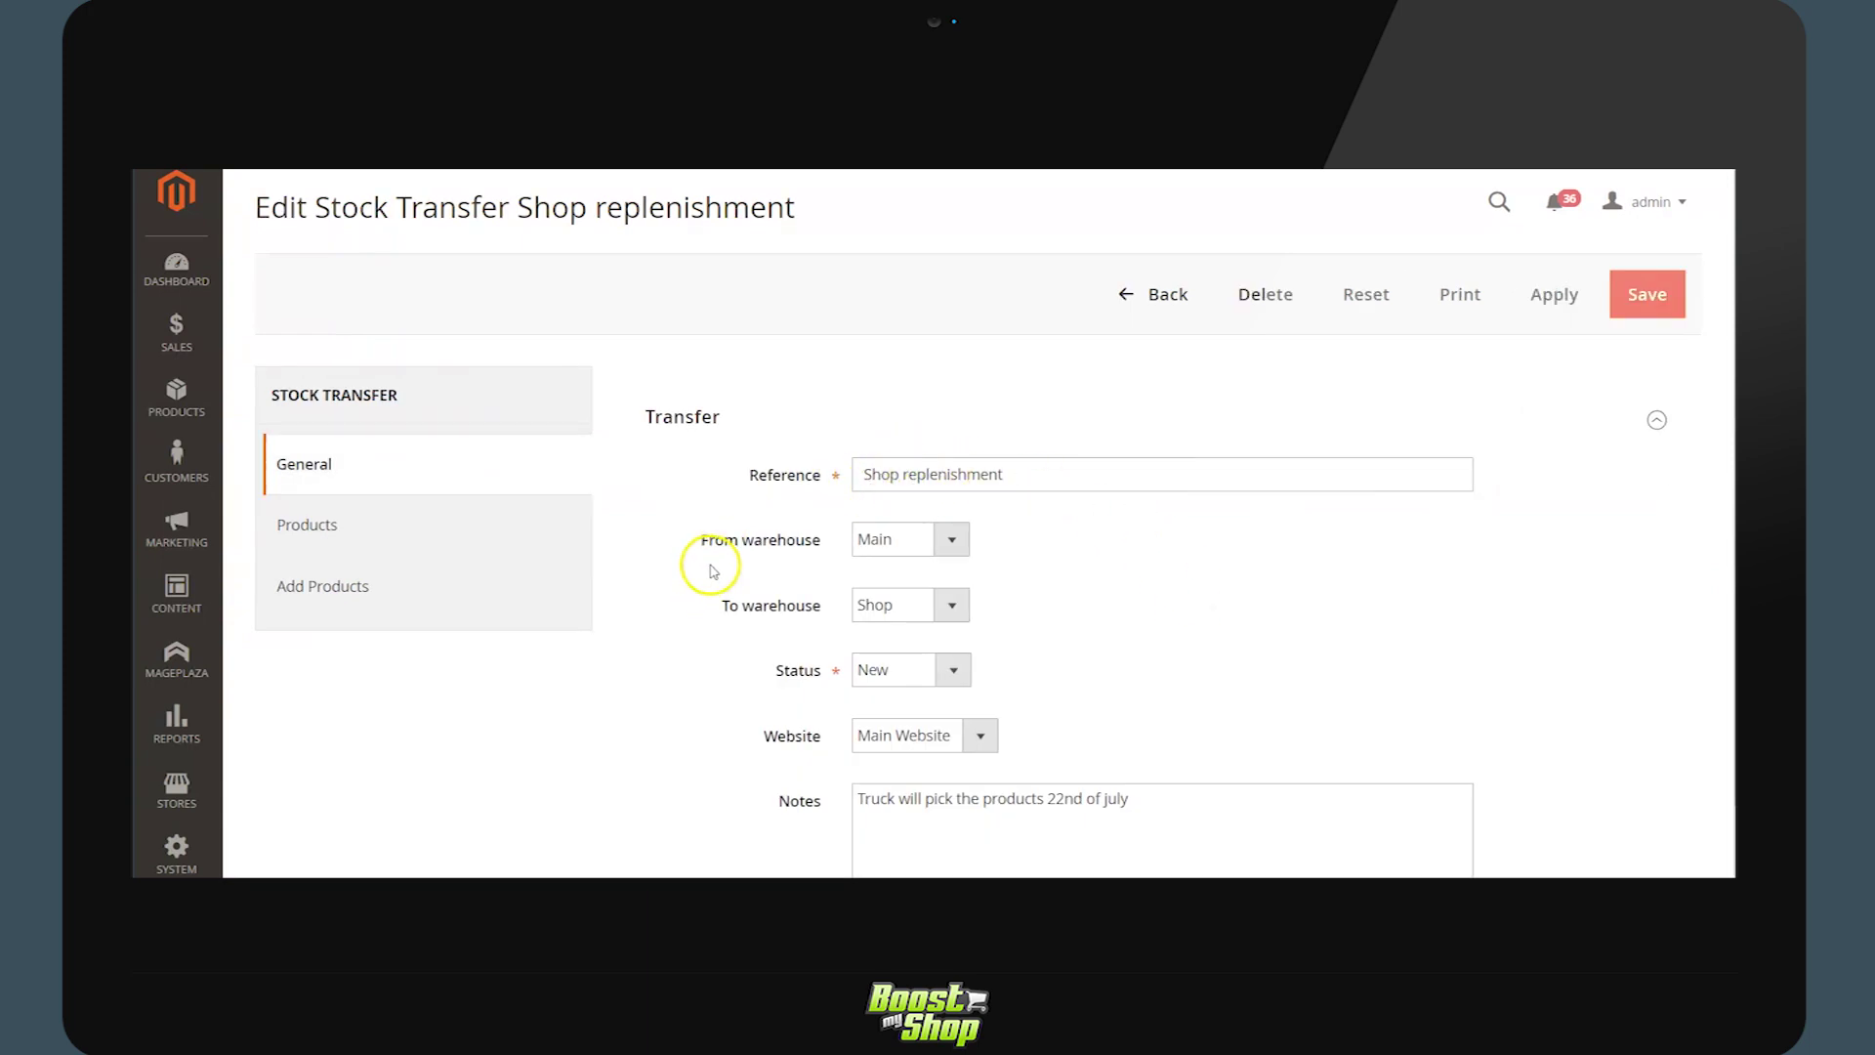
click(446, 531)
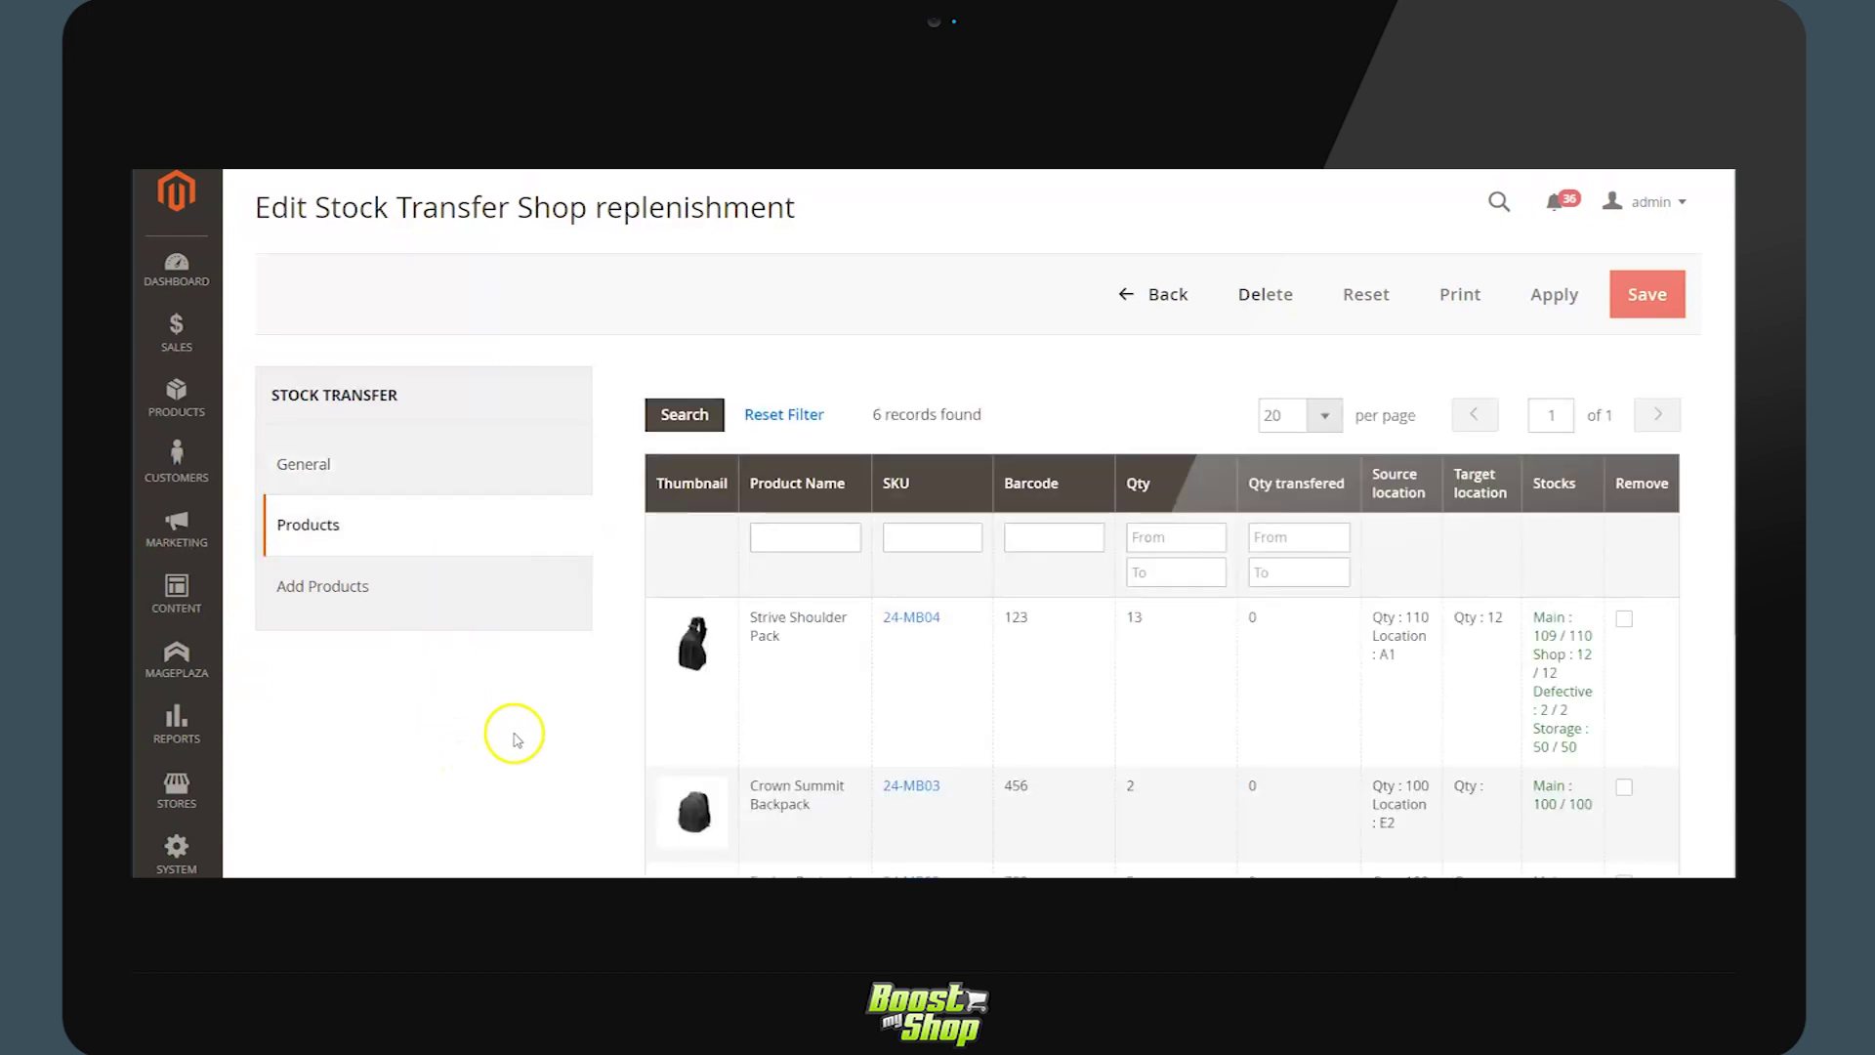
scroll(617, 701, down, 2)
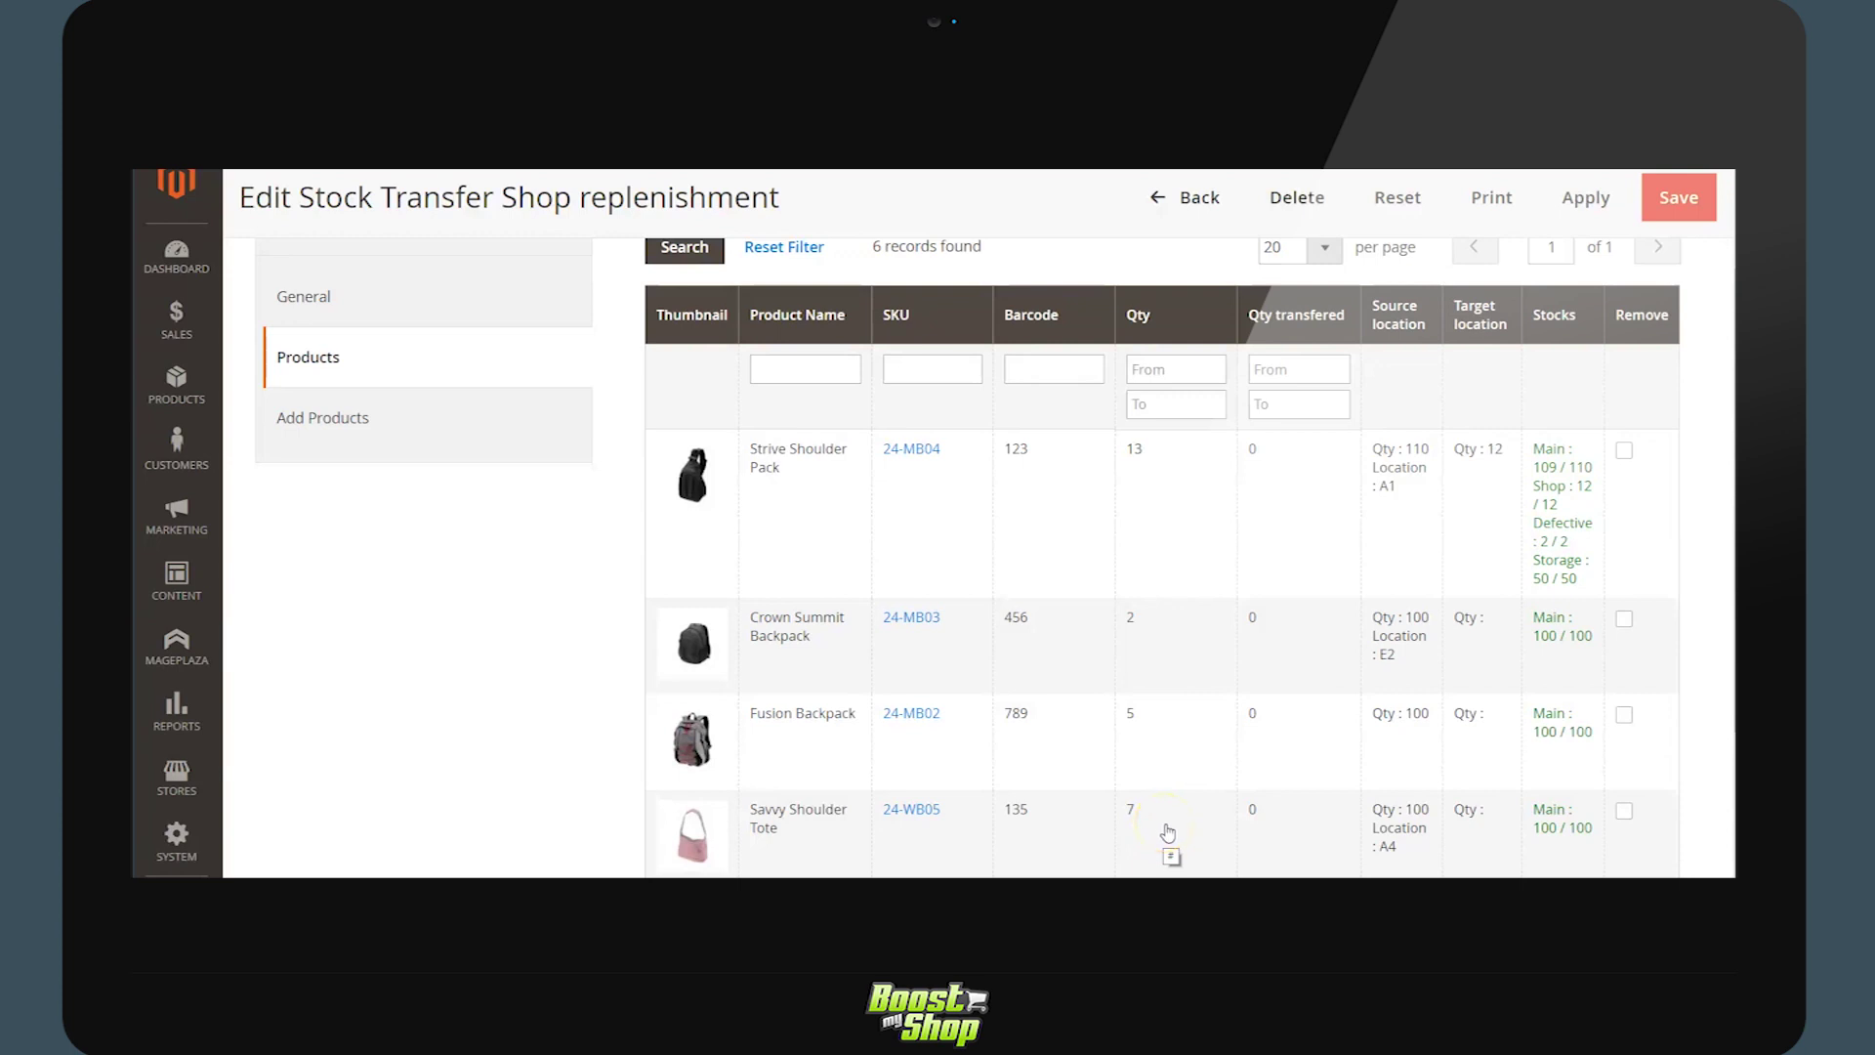
scroll(1168, 832, up, 2)
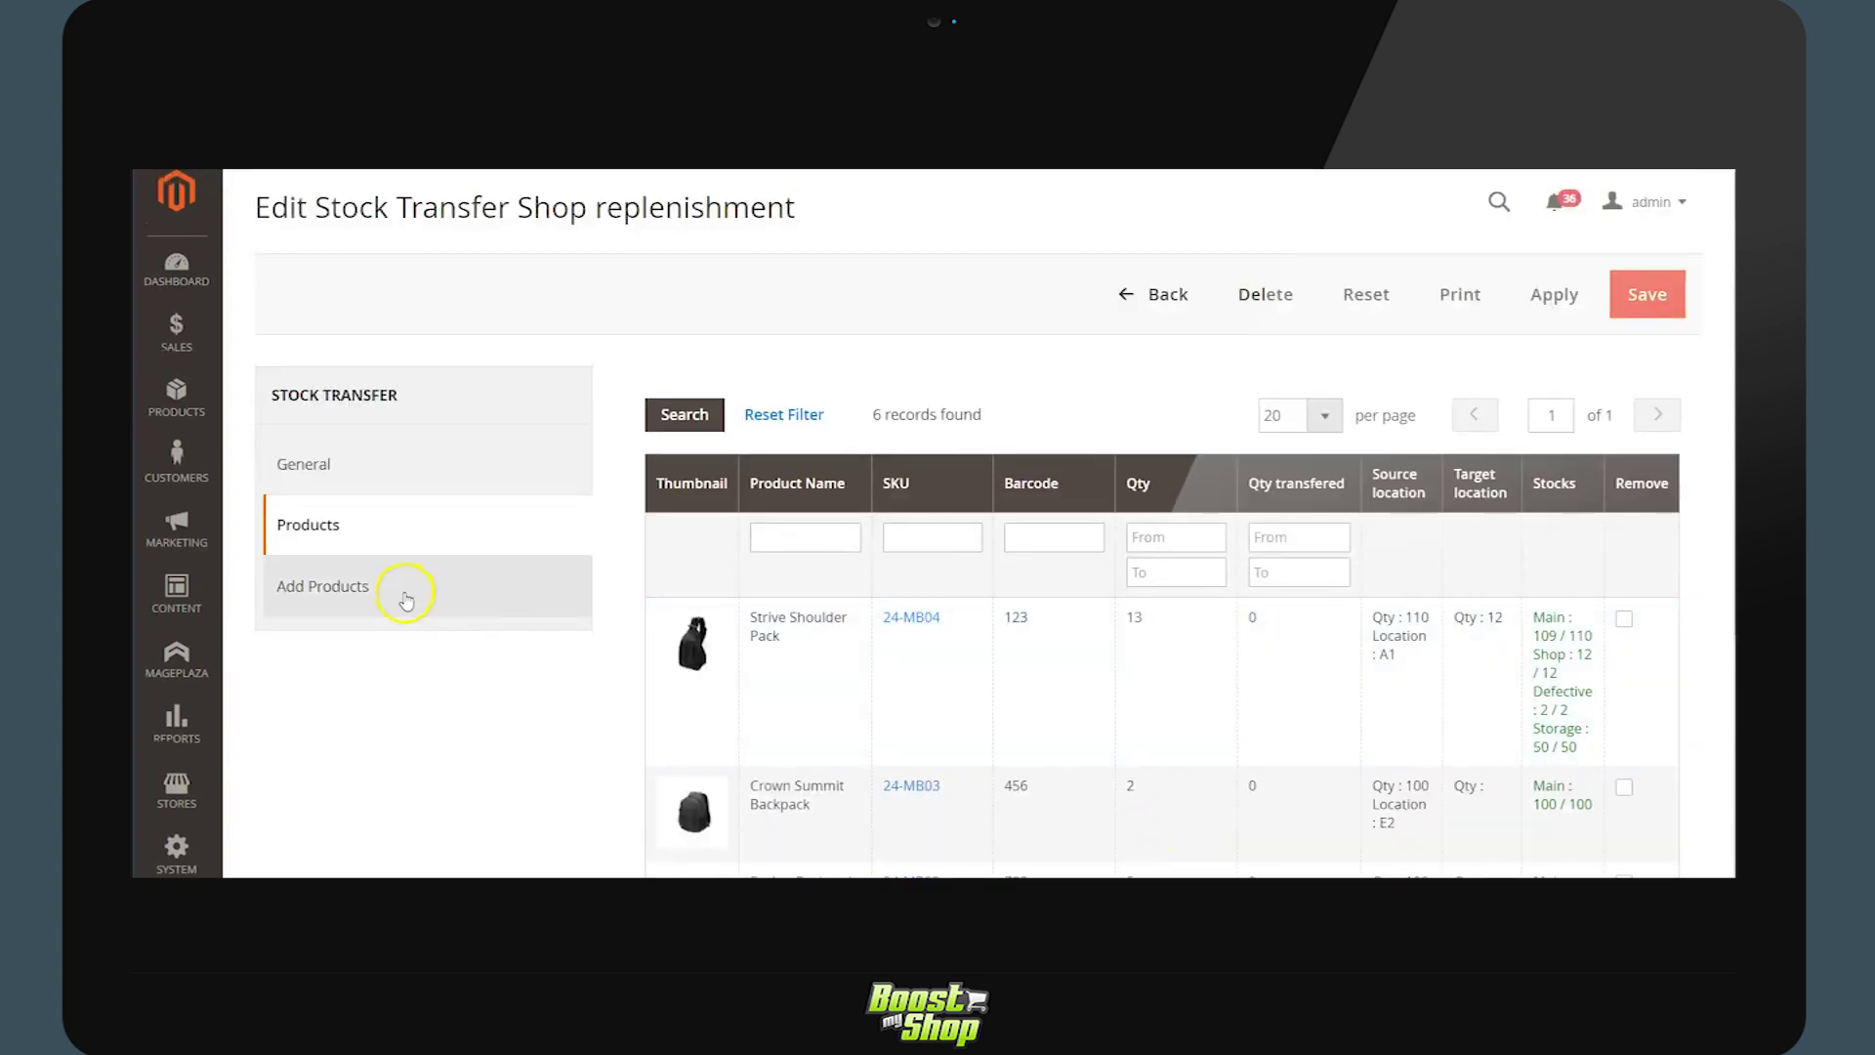
click(406, 599)
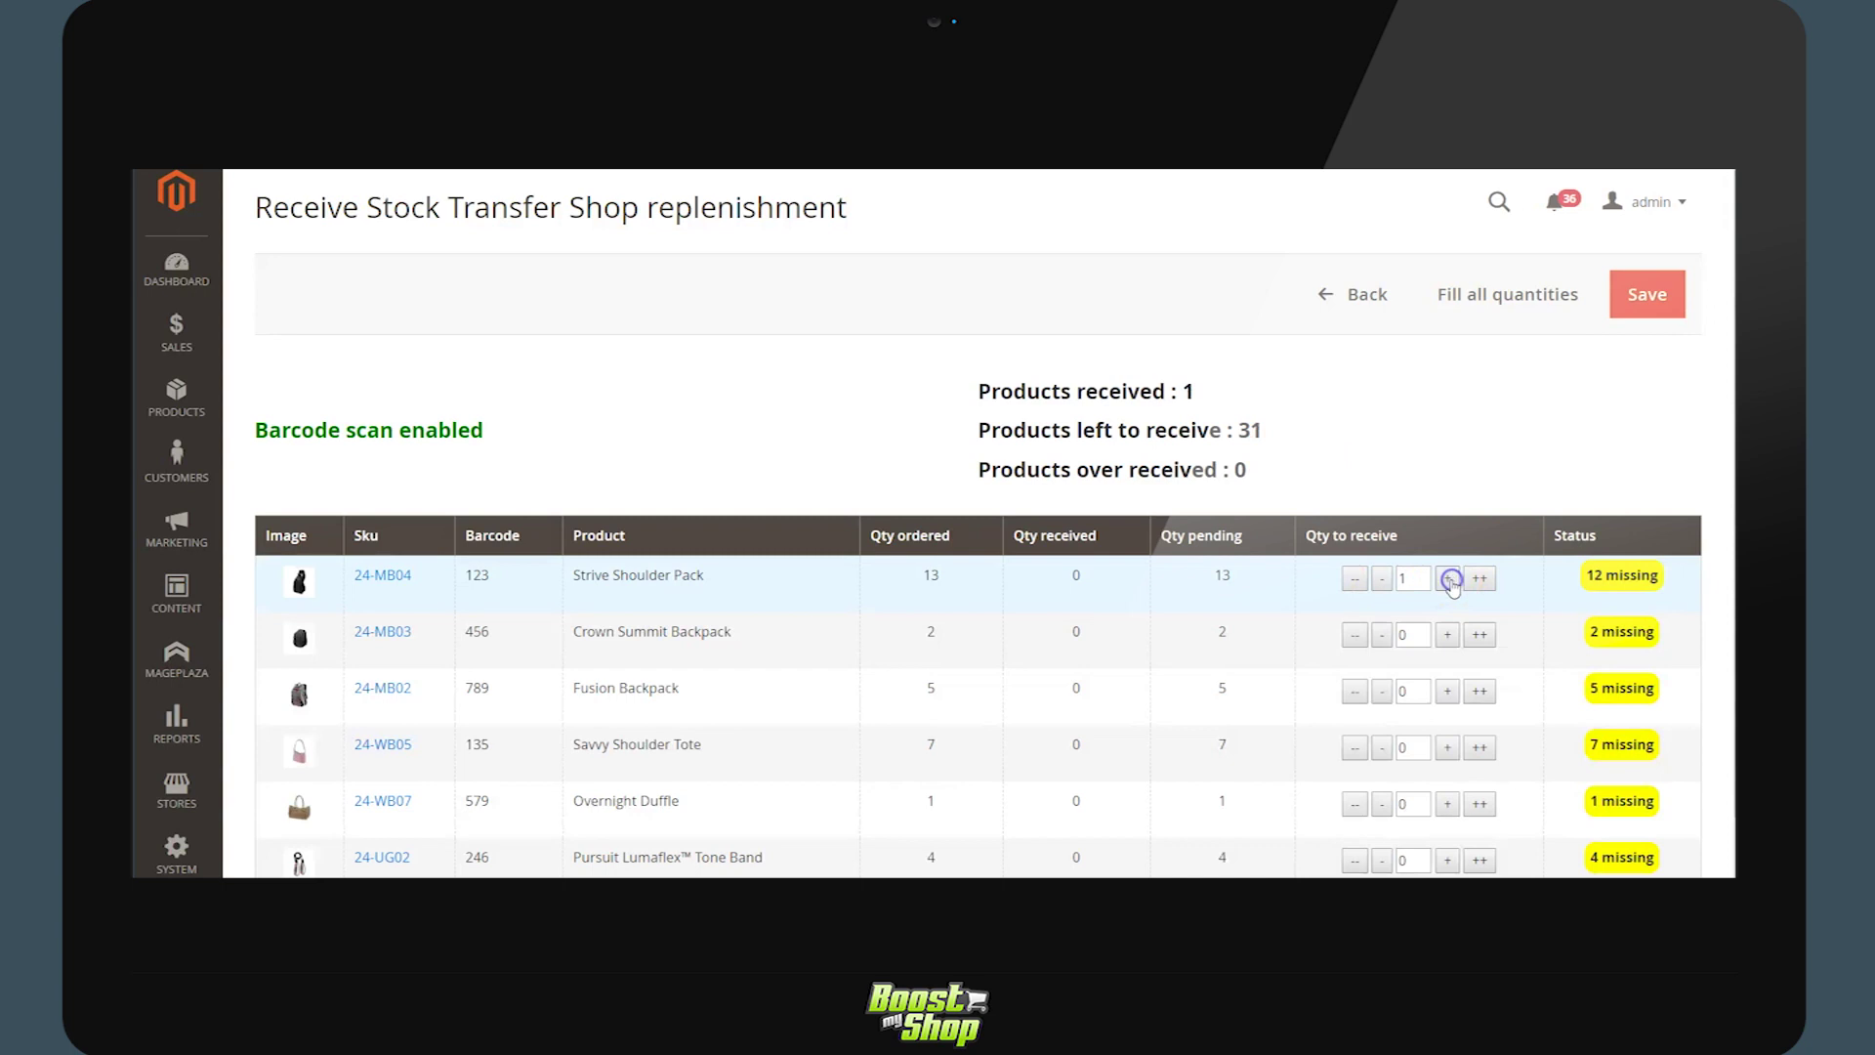
Step: Adjust the received Strive Shoulder Pack quantity with the +, ++ and - buttons
click(1449, 580)
click(1479, 579)
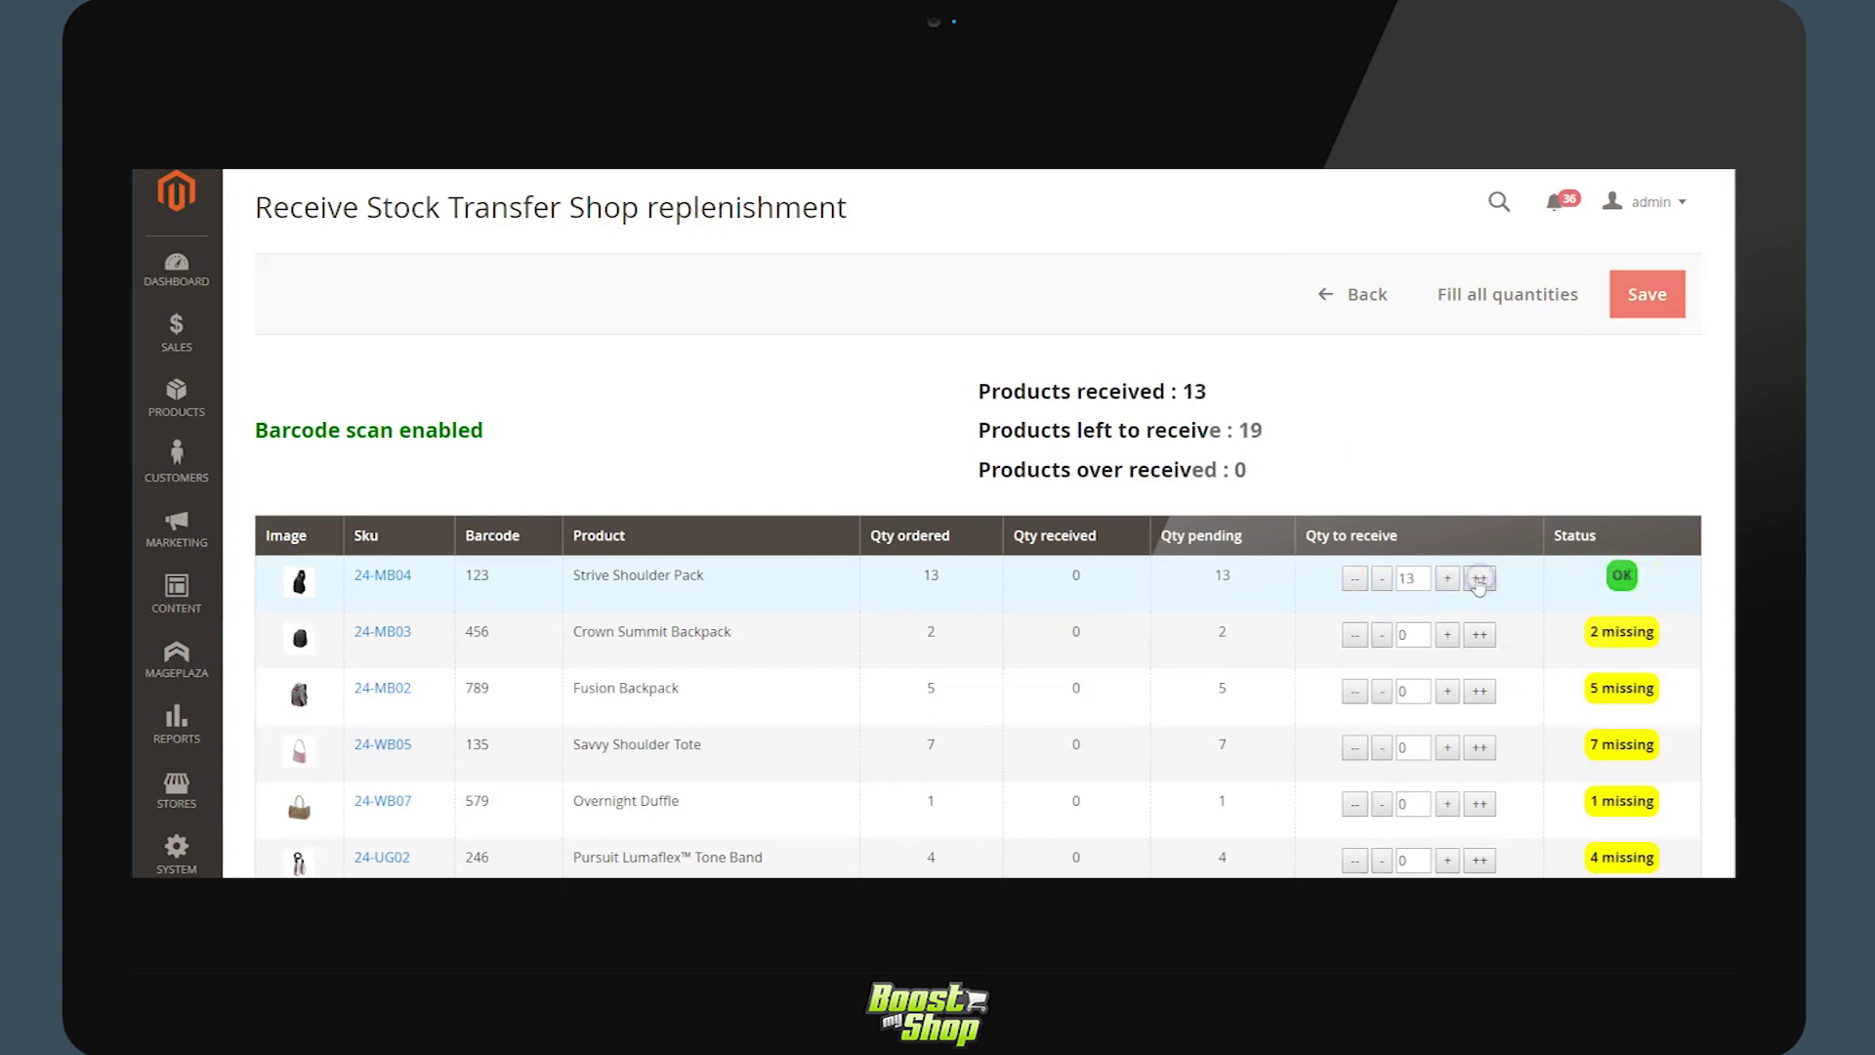
click(1379, 580)
click(1378, 580)
click(1379, 580)
click(1379, 580)
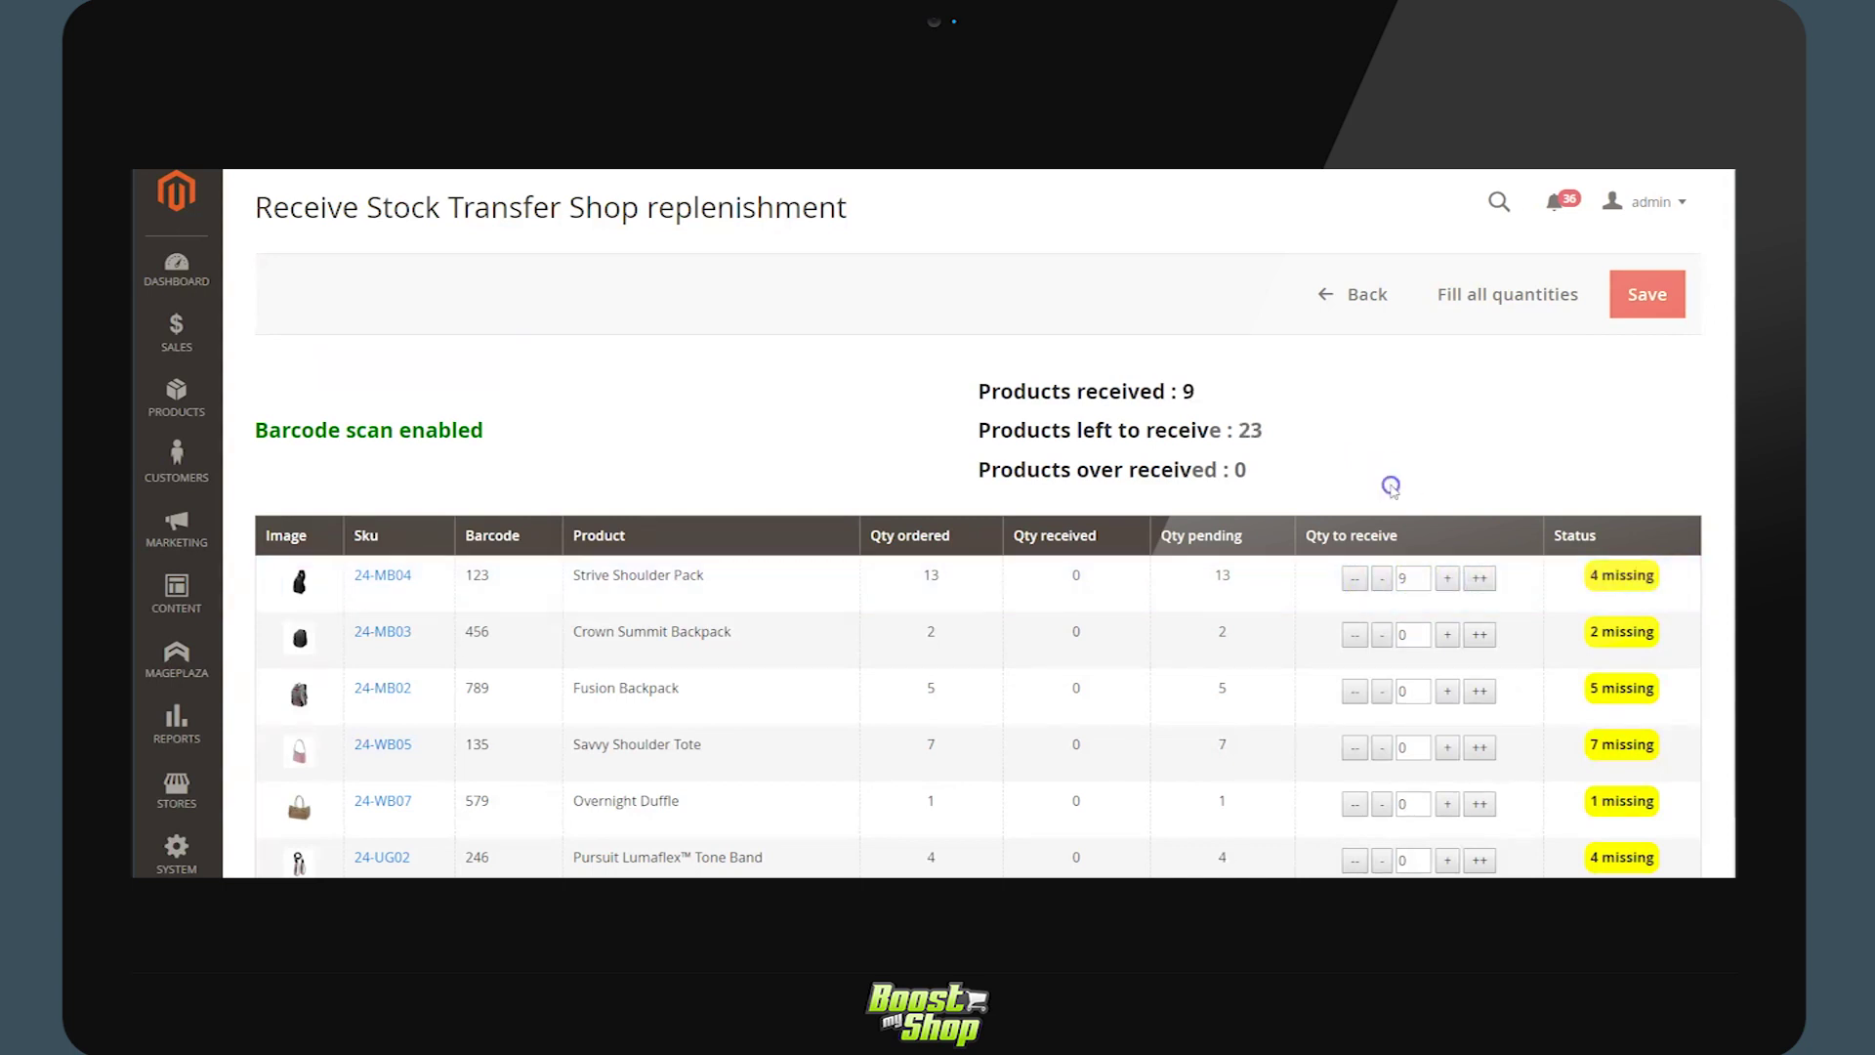
Step: Scan barcodes and save the reception: 12 Strive Shoulder Packs and 3 Crown Summit Backpacks
text(123)
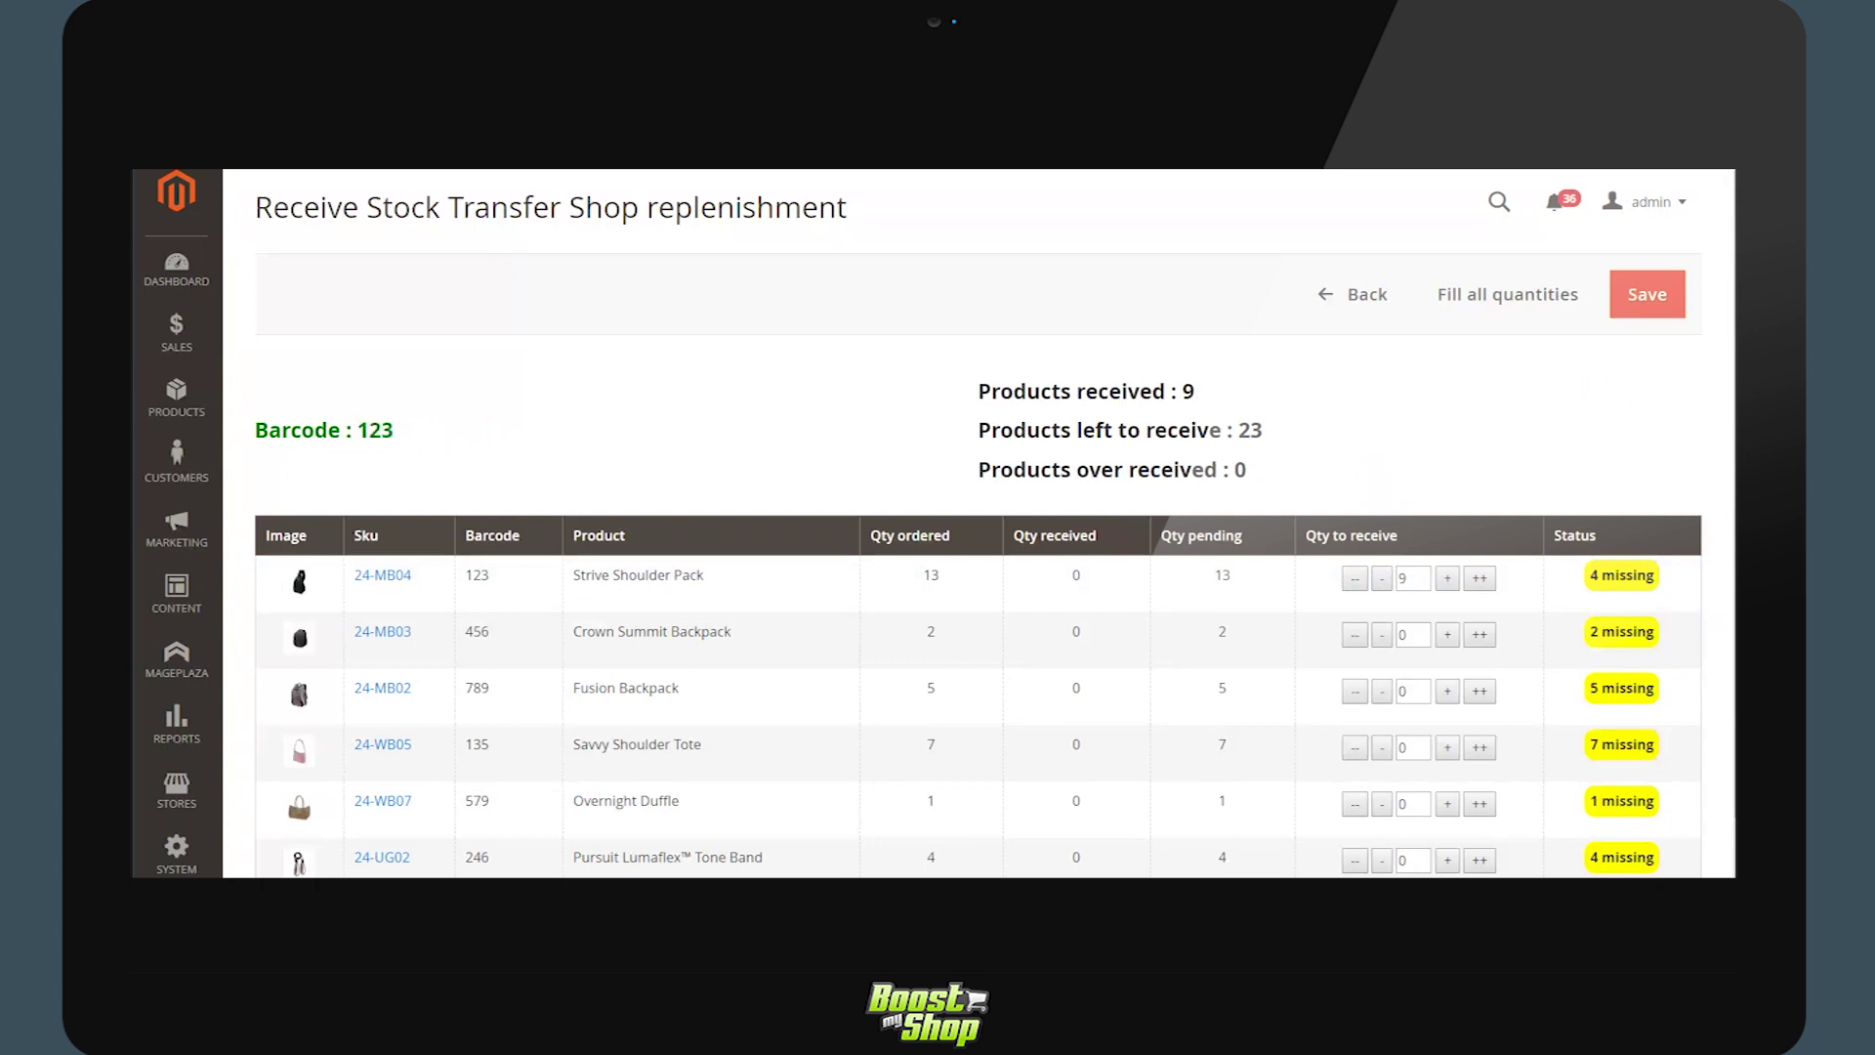
key(Return)
text(123)
key(Return)
text(12)
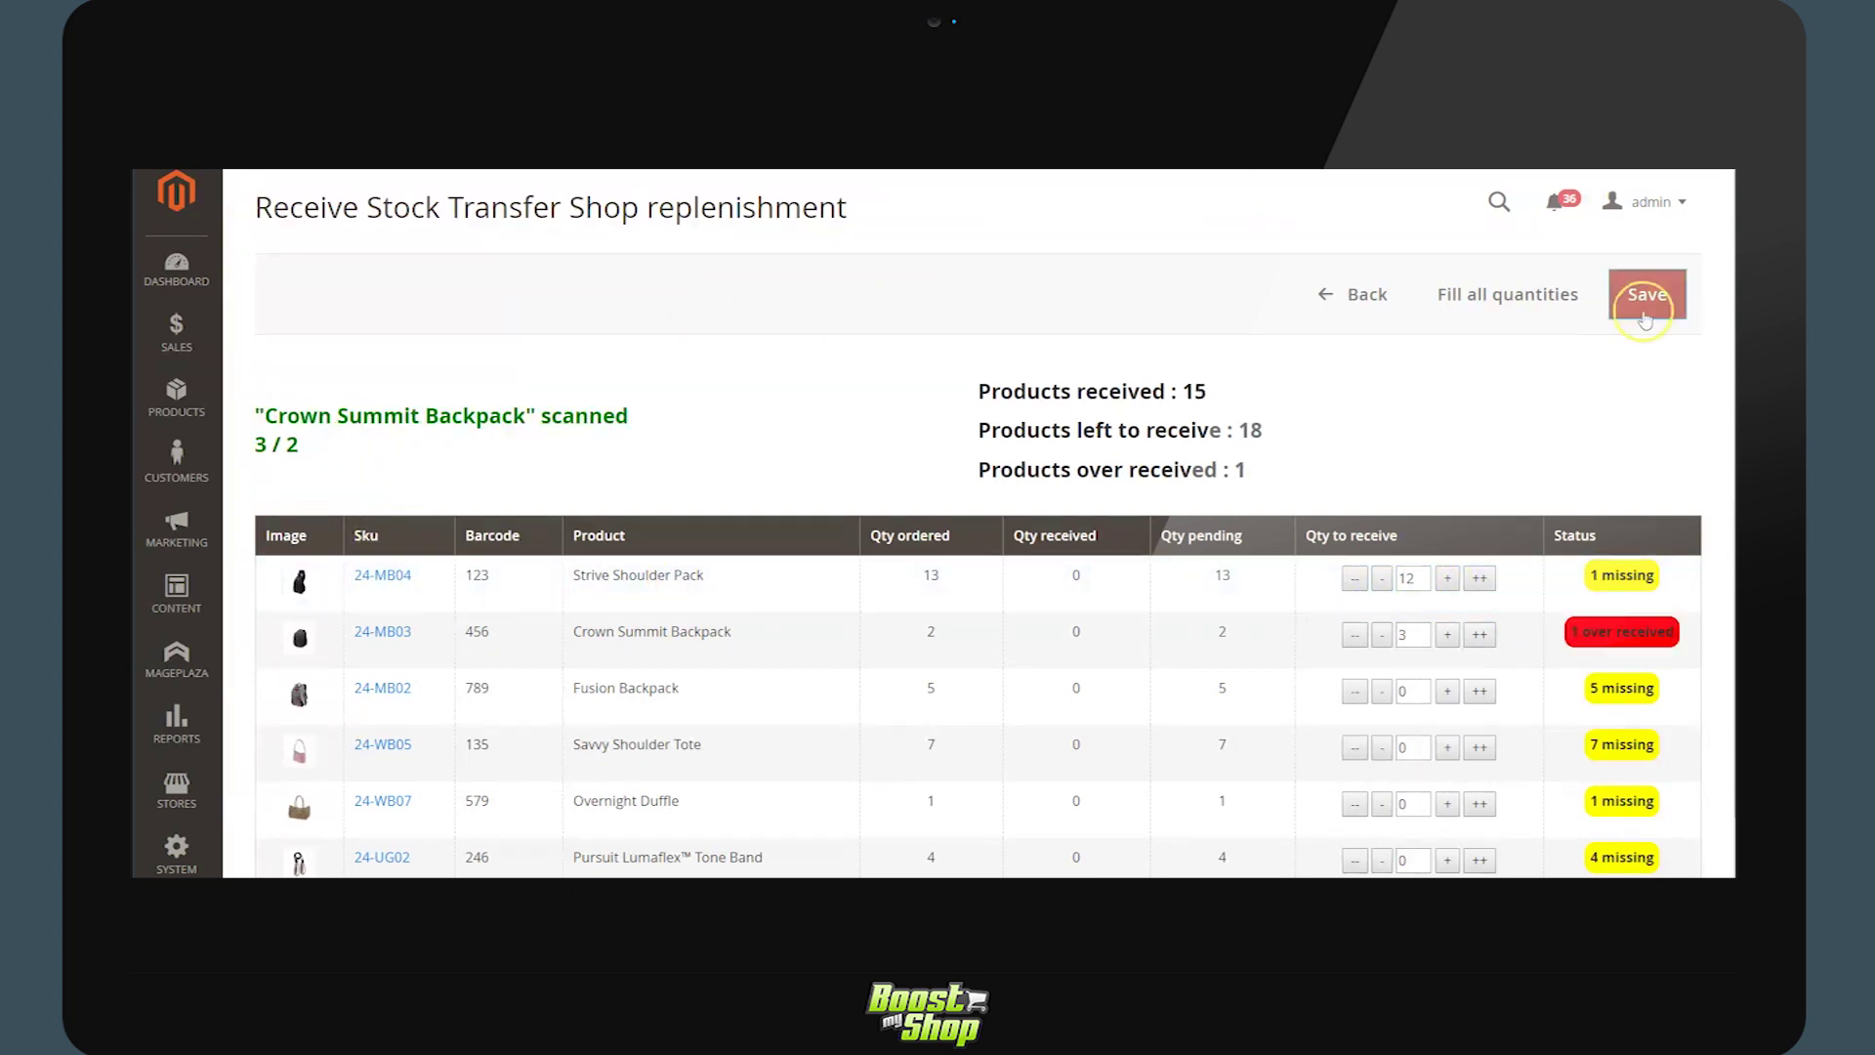
click(1646, 294)
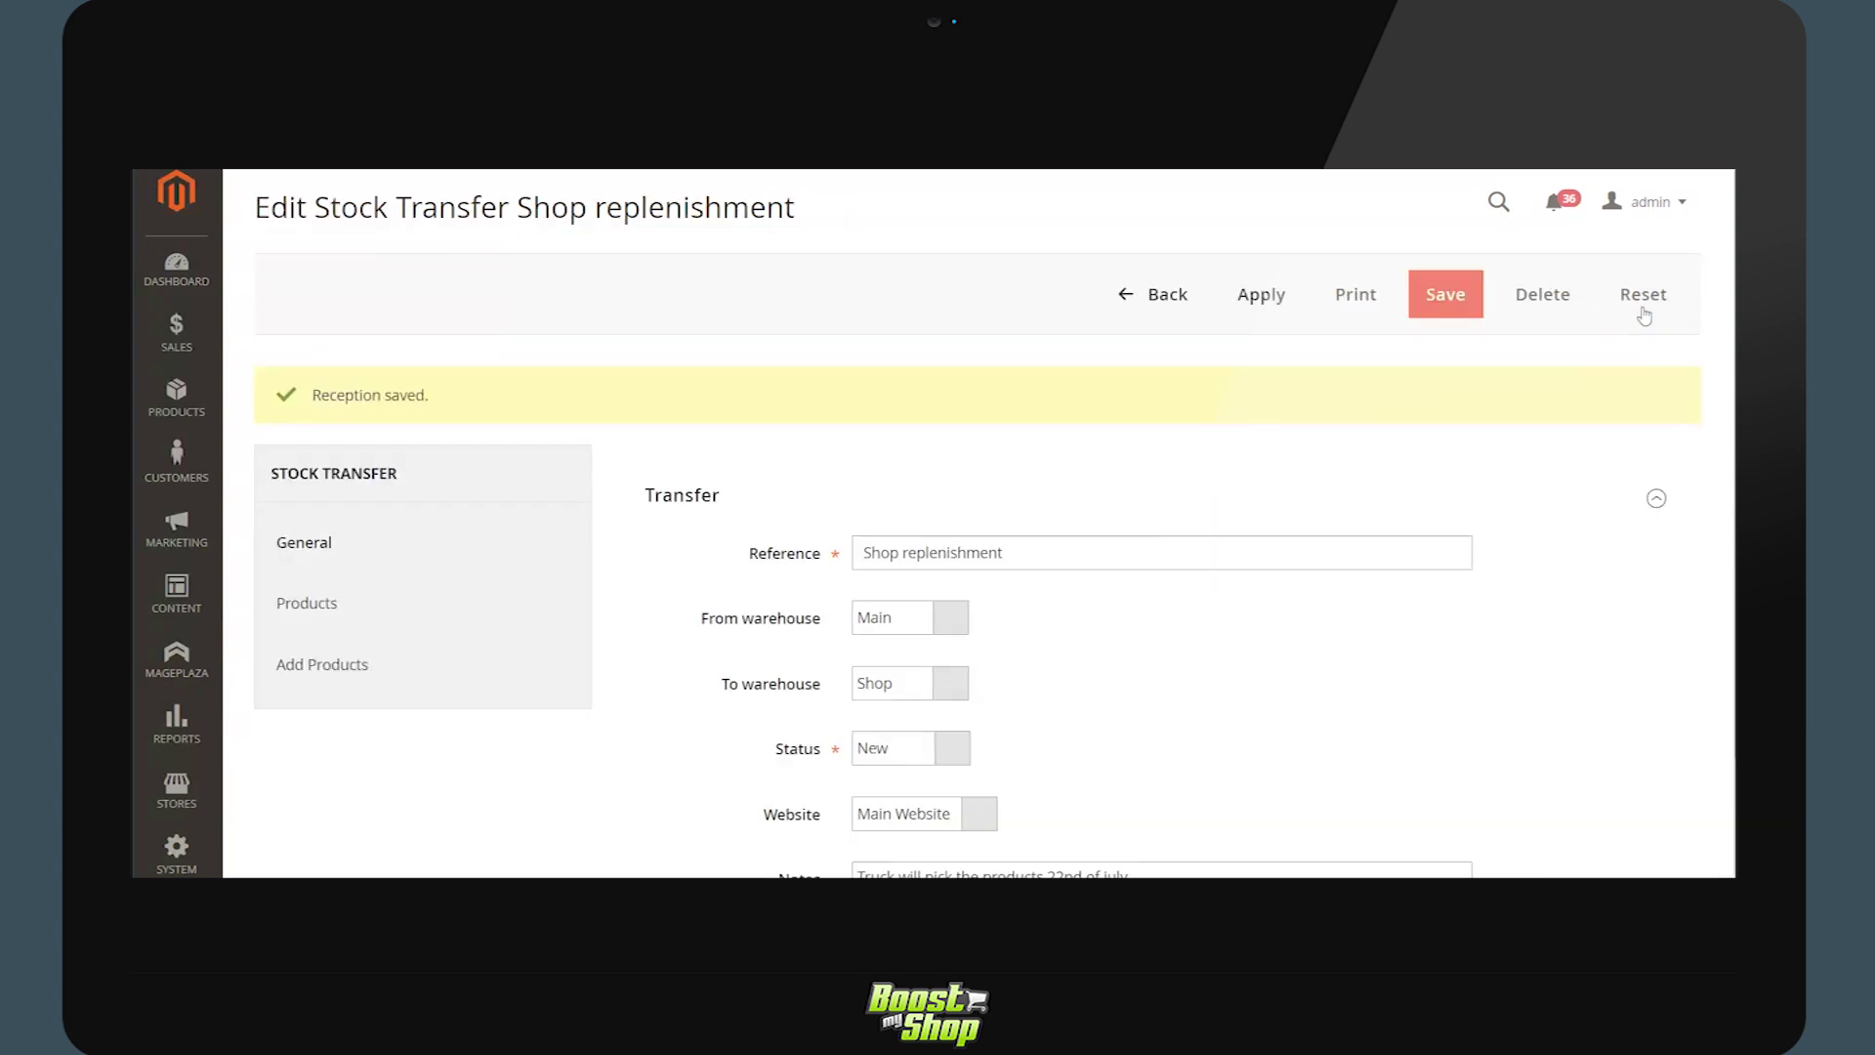
click(176, 395)
Step: From the inventory products list, open Strive Shoulder Pack (24-MB04) and view its stock movements
click(593, 333)
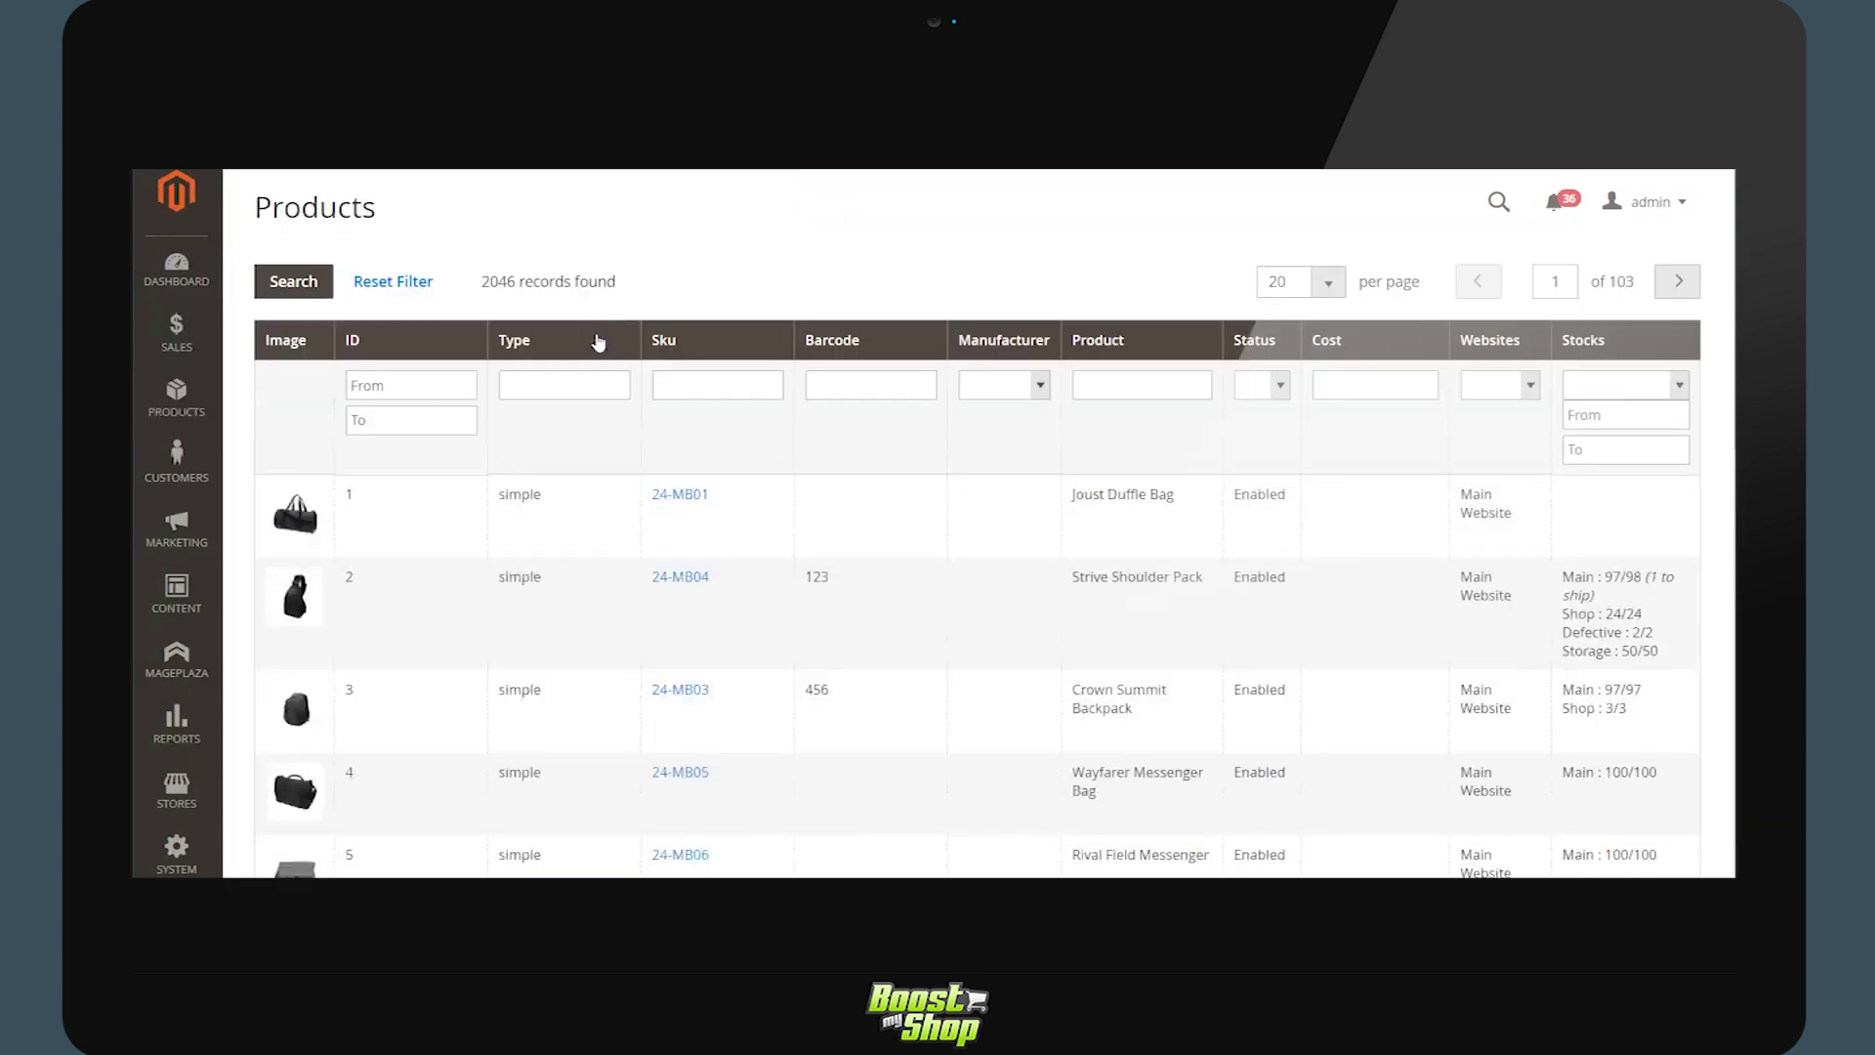
click(552, 620)
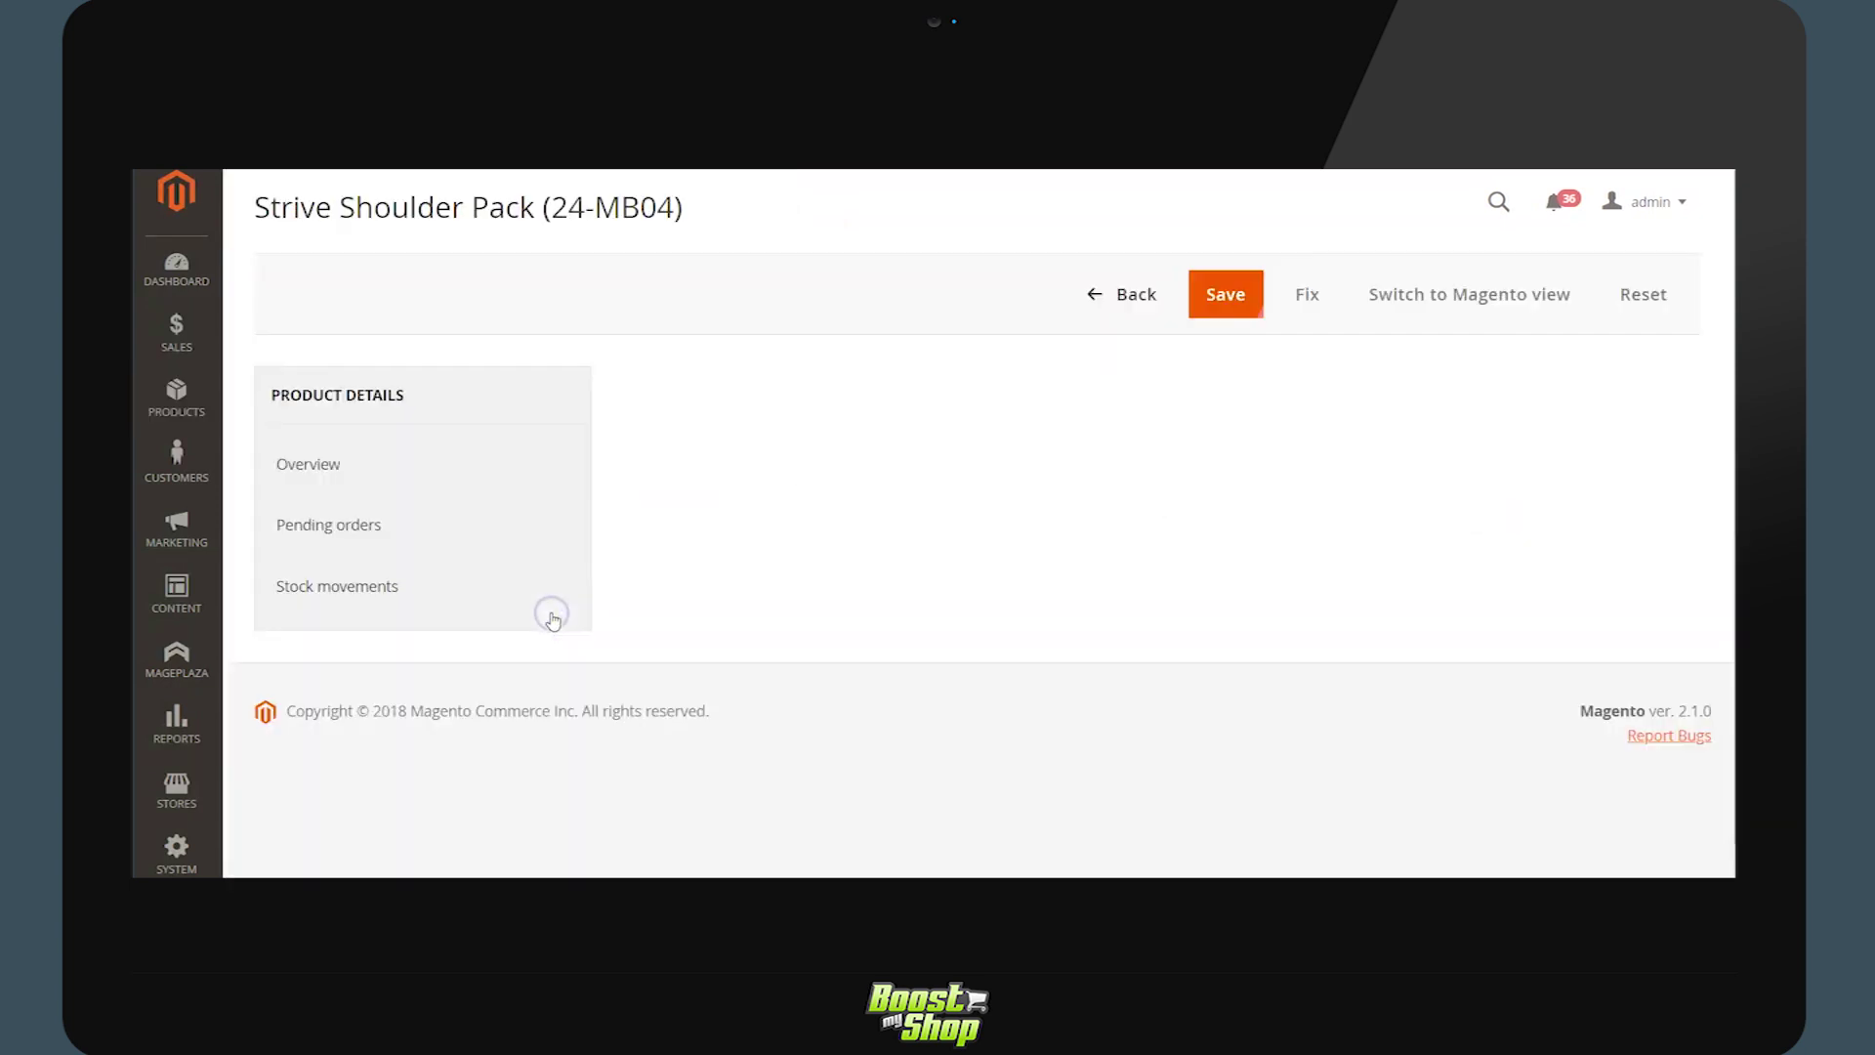
click(425, 590)
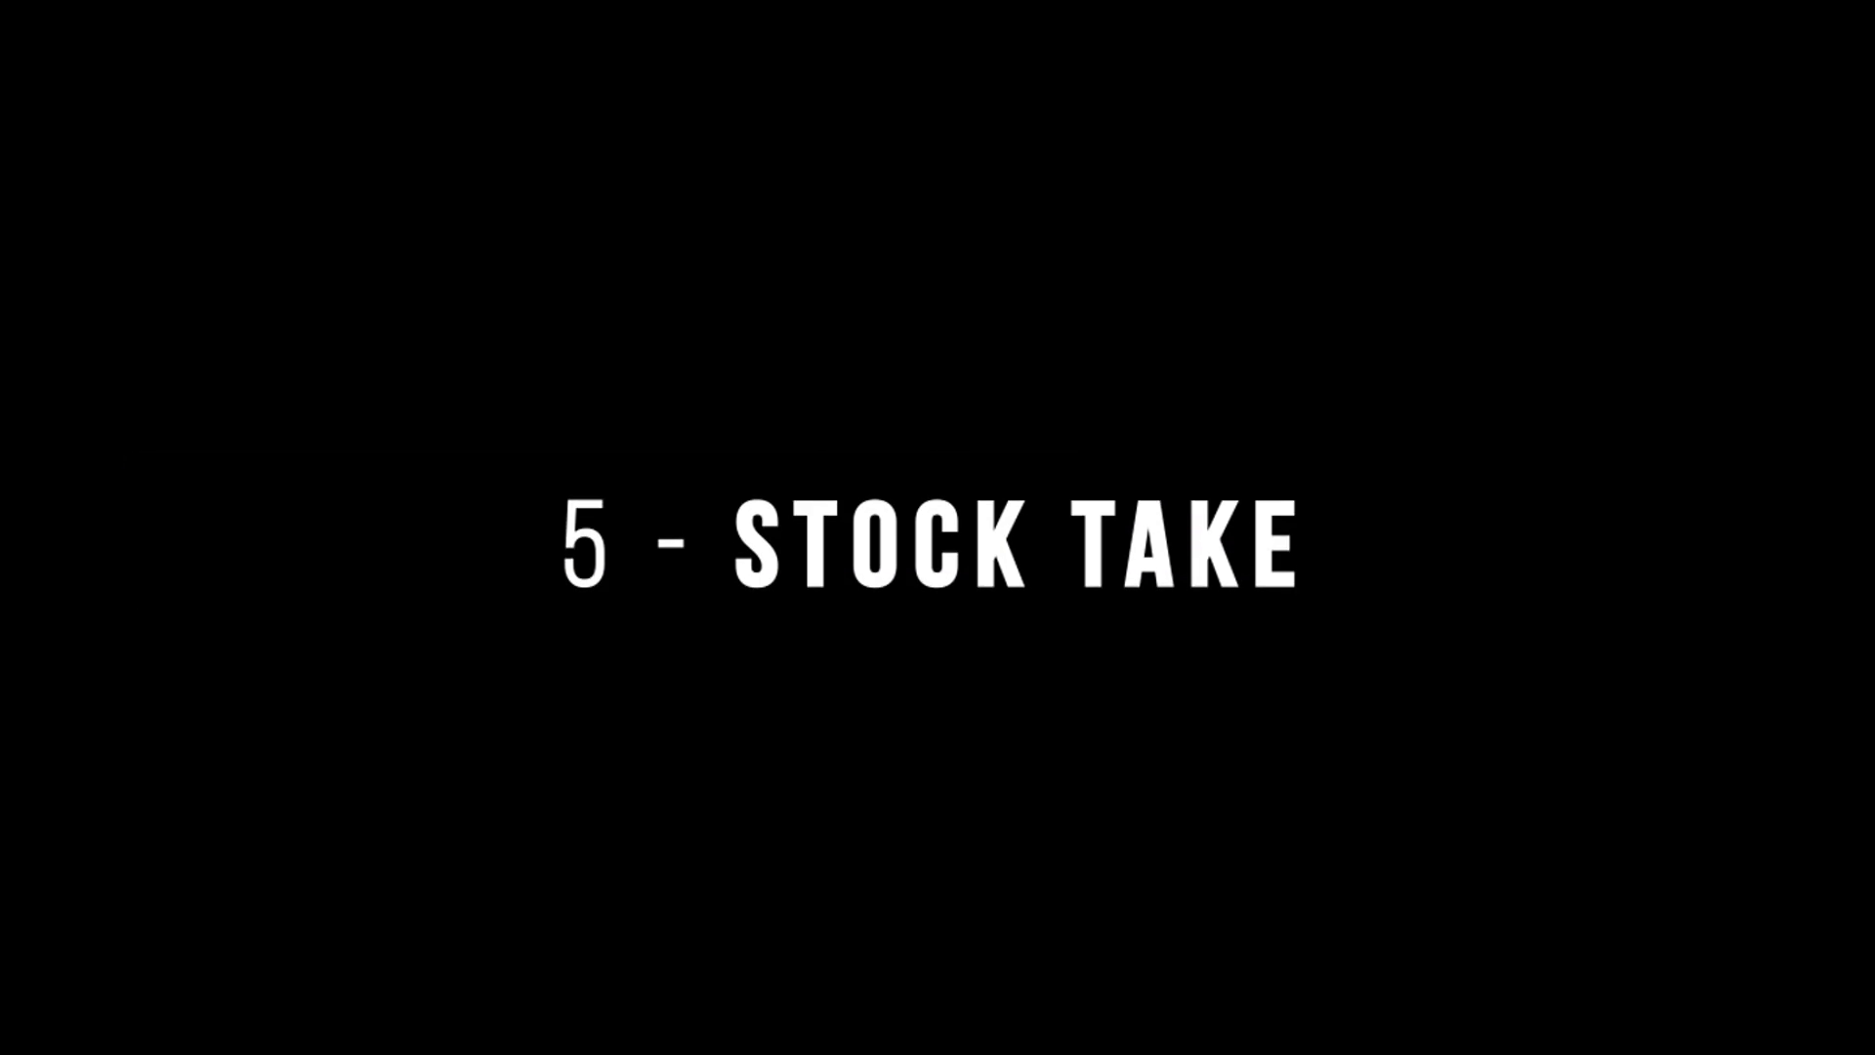
Step: Open the Stock control july 2018 stock take and show its 58 products' expected and scanned quantities
click(615, 562)
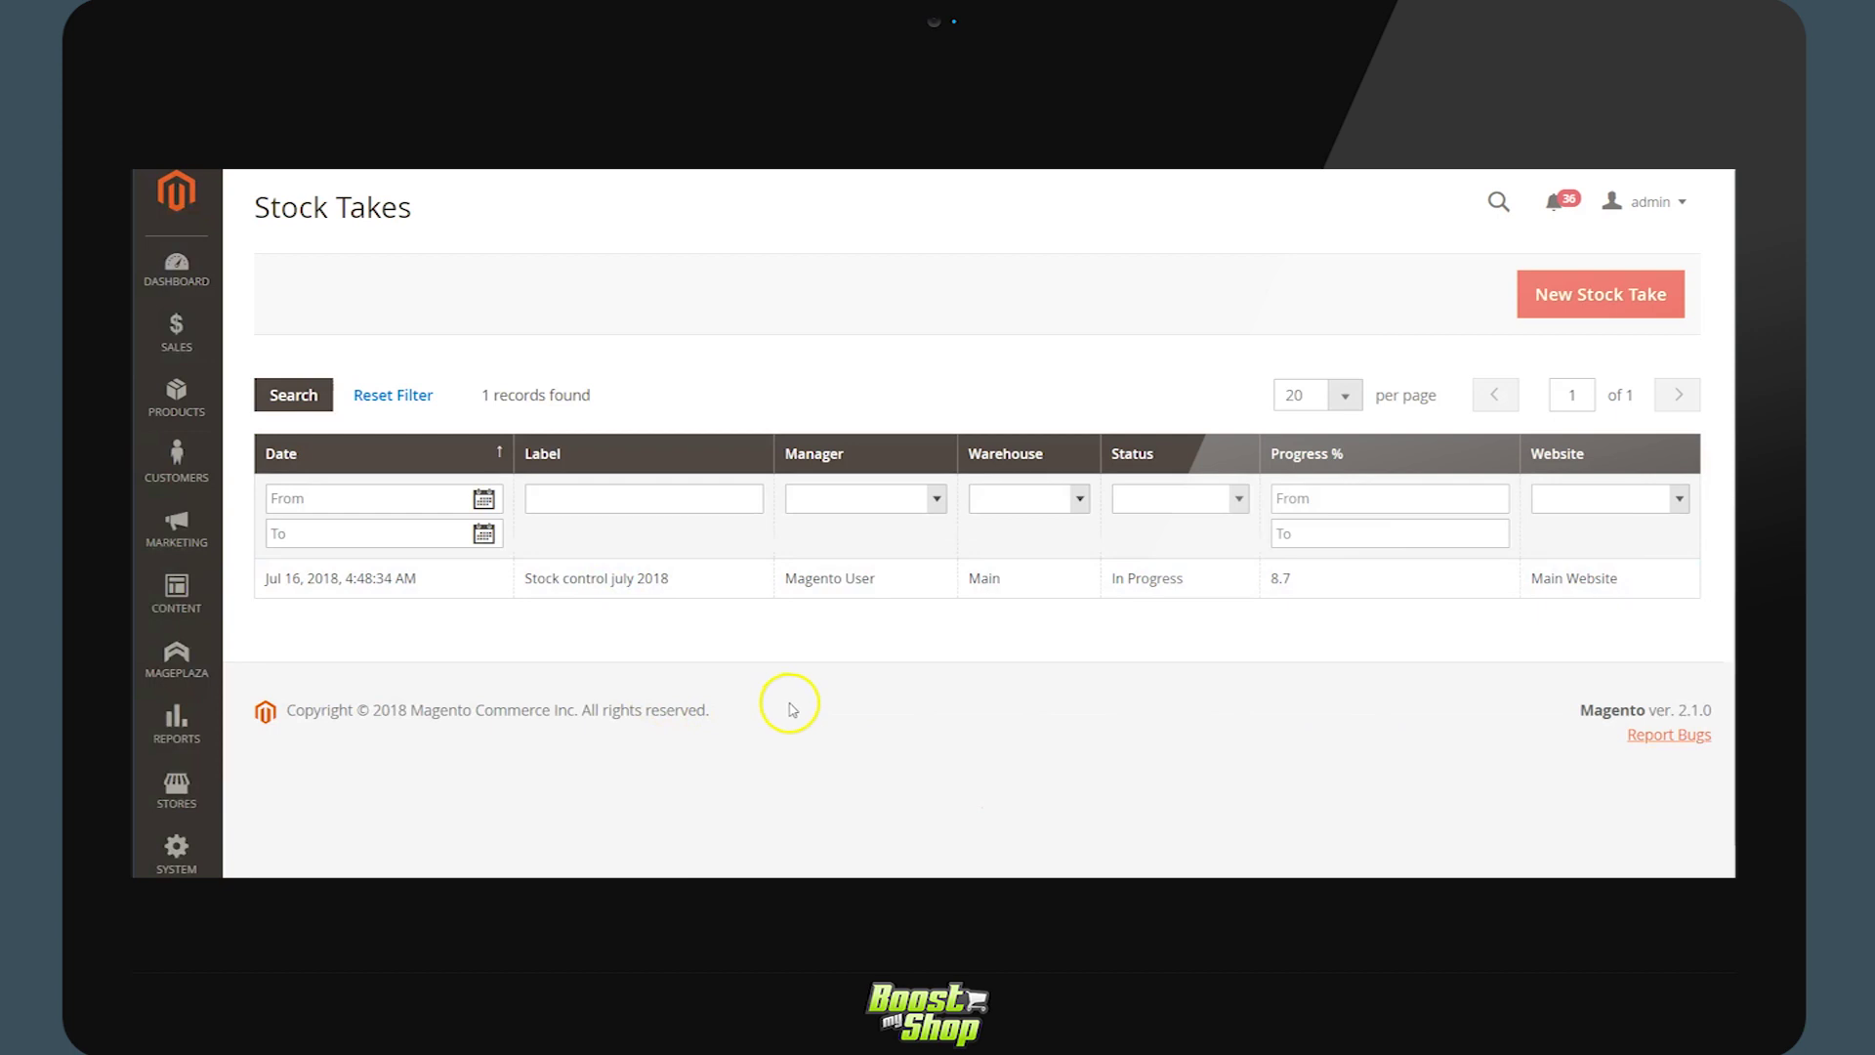
click(963, 584)
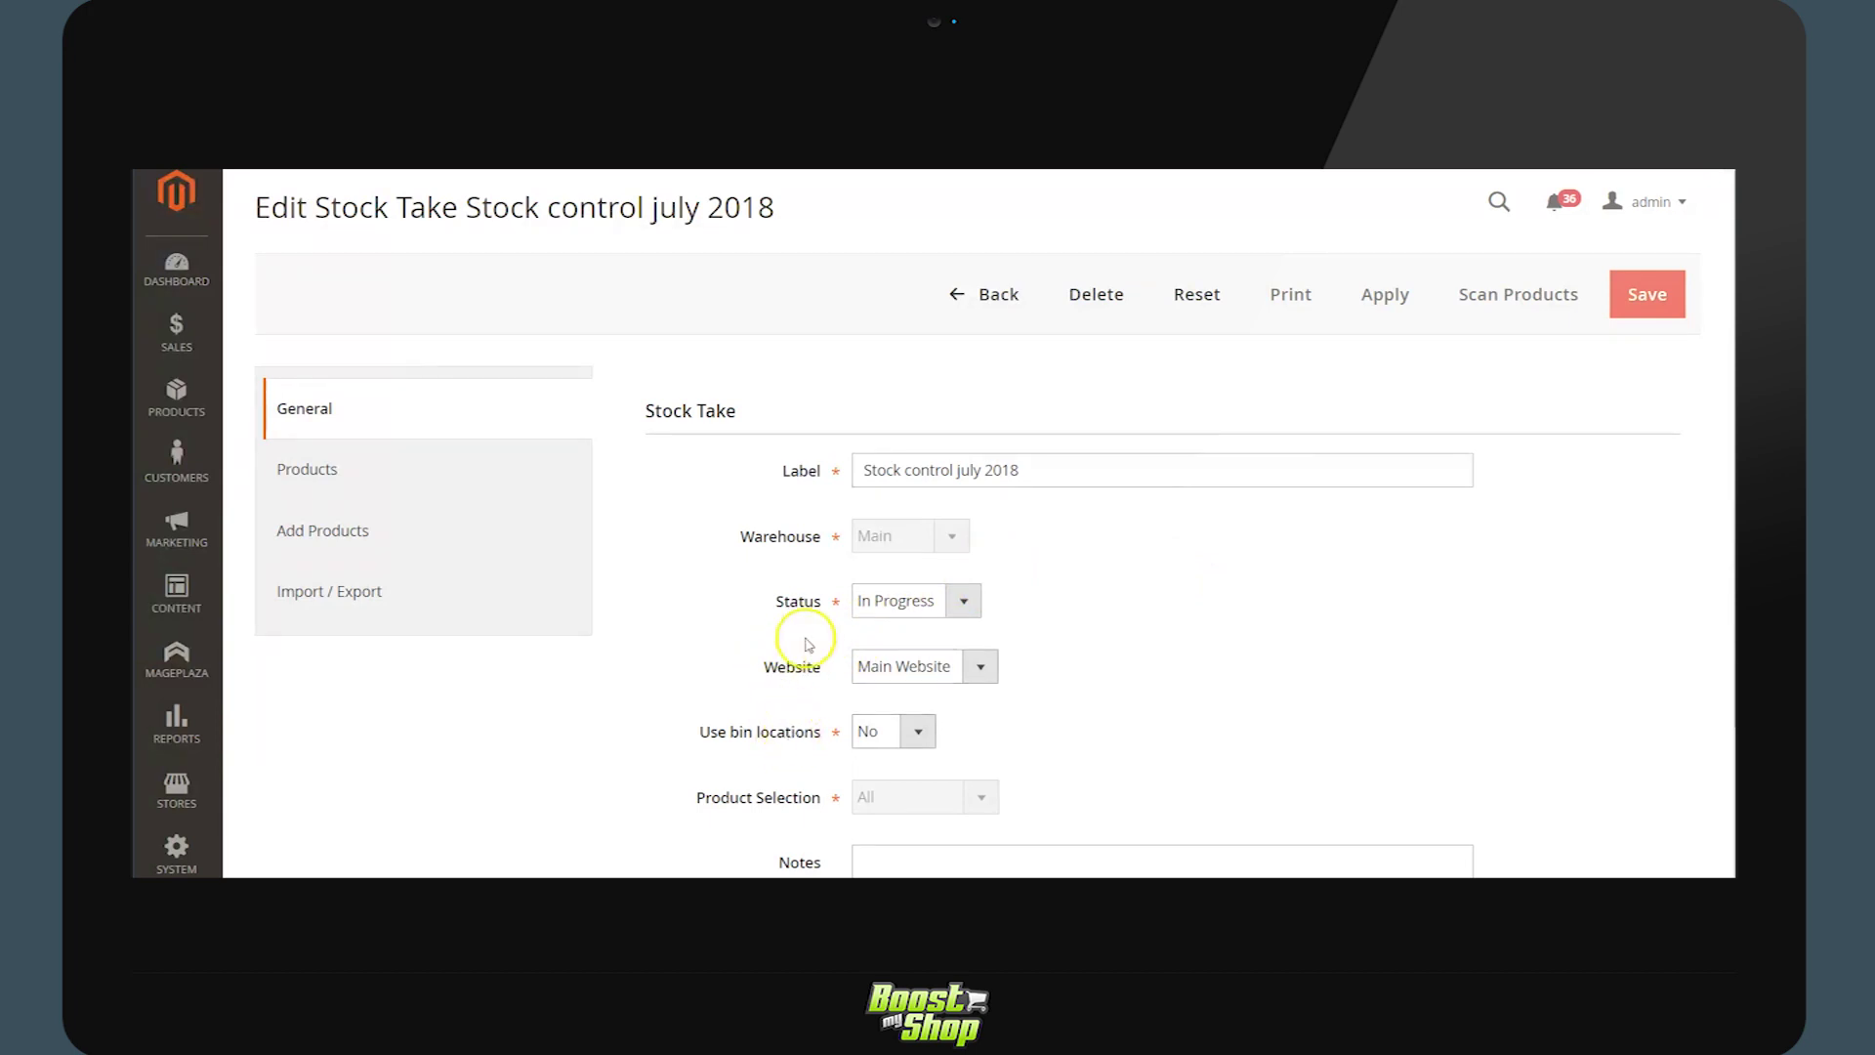
click(1008, 538)
click(444, 472)
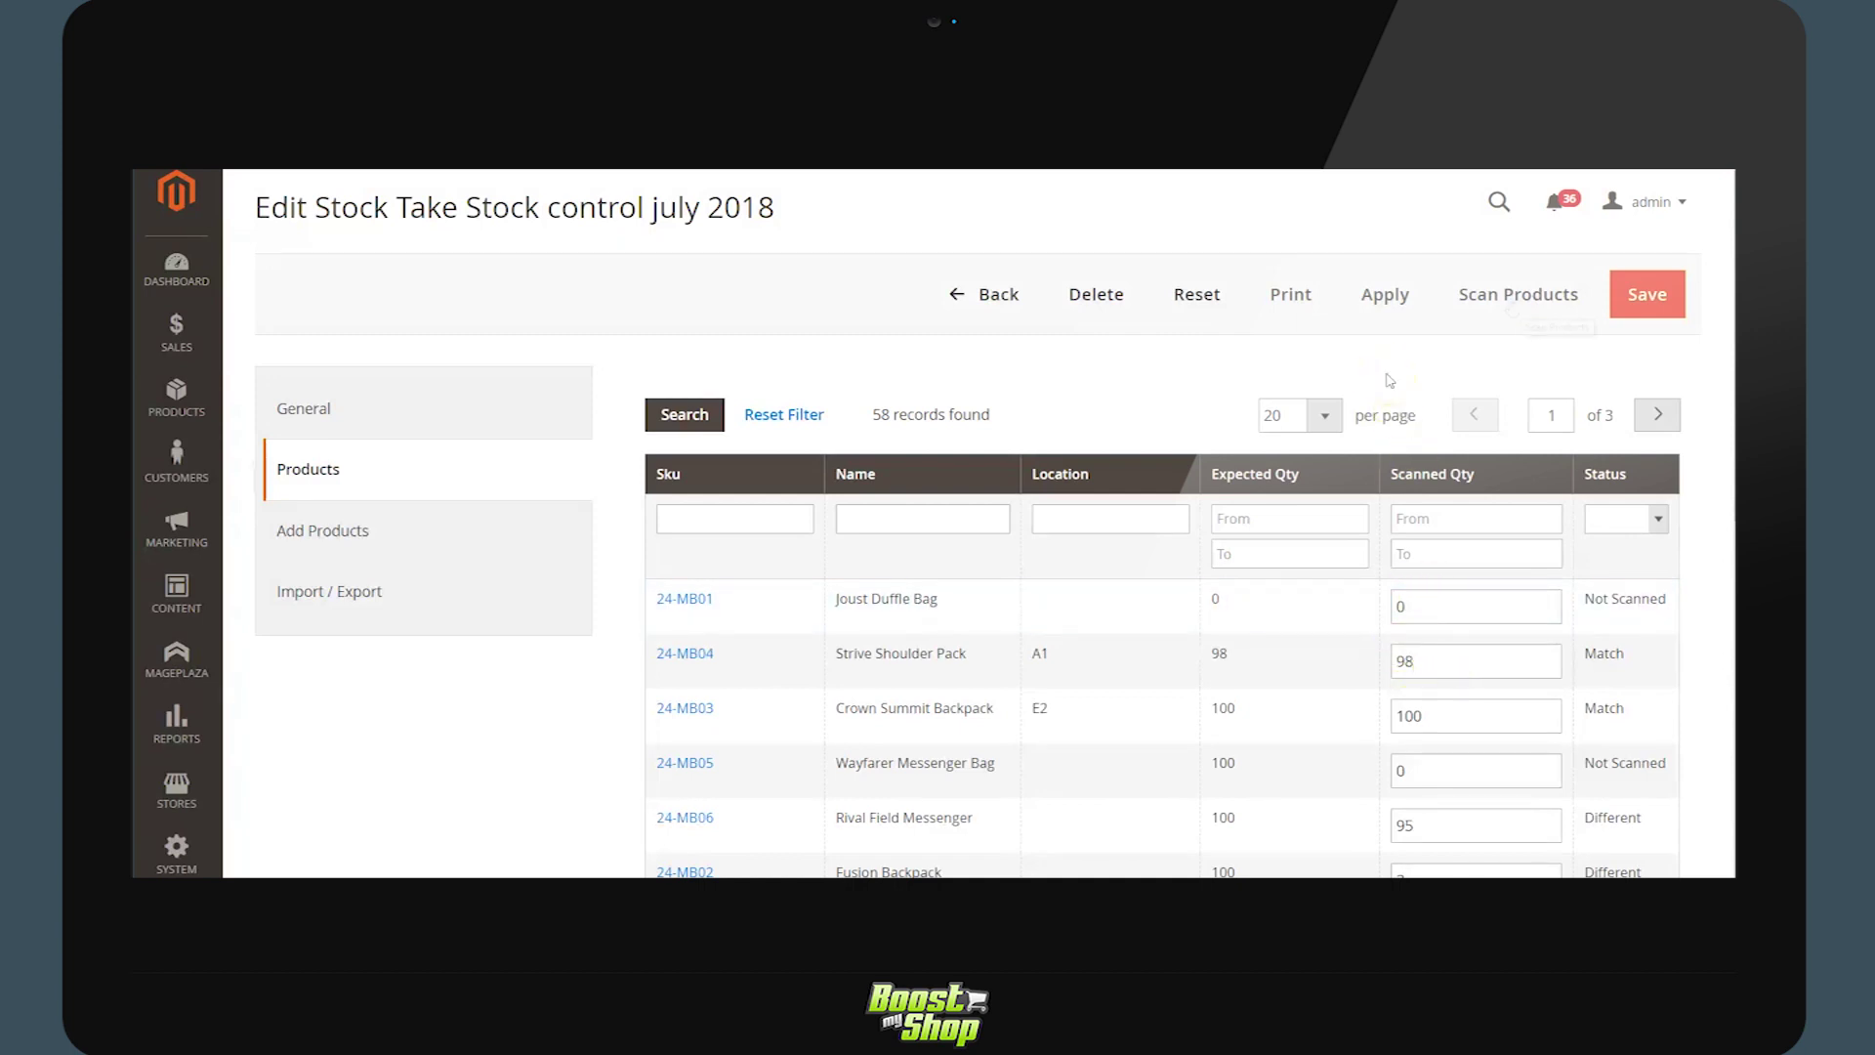
Step: Start a product scan and set the Joust Duffle Bag count to 1
click(1510, 298)
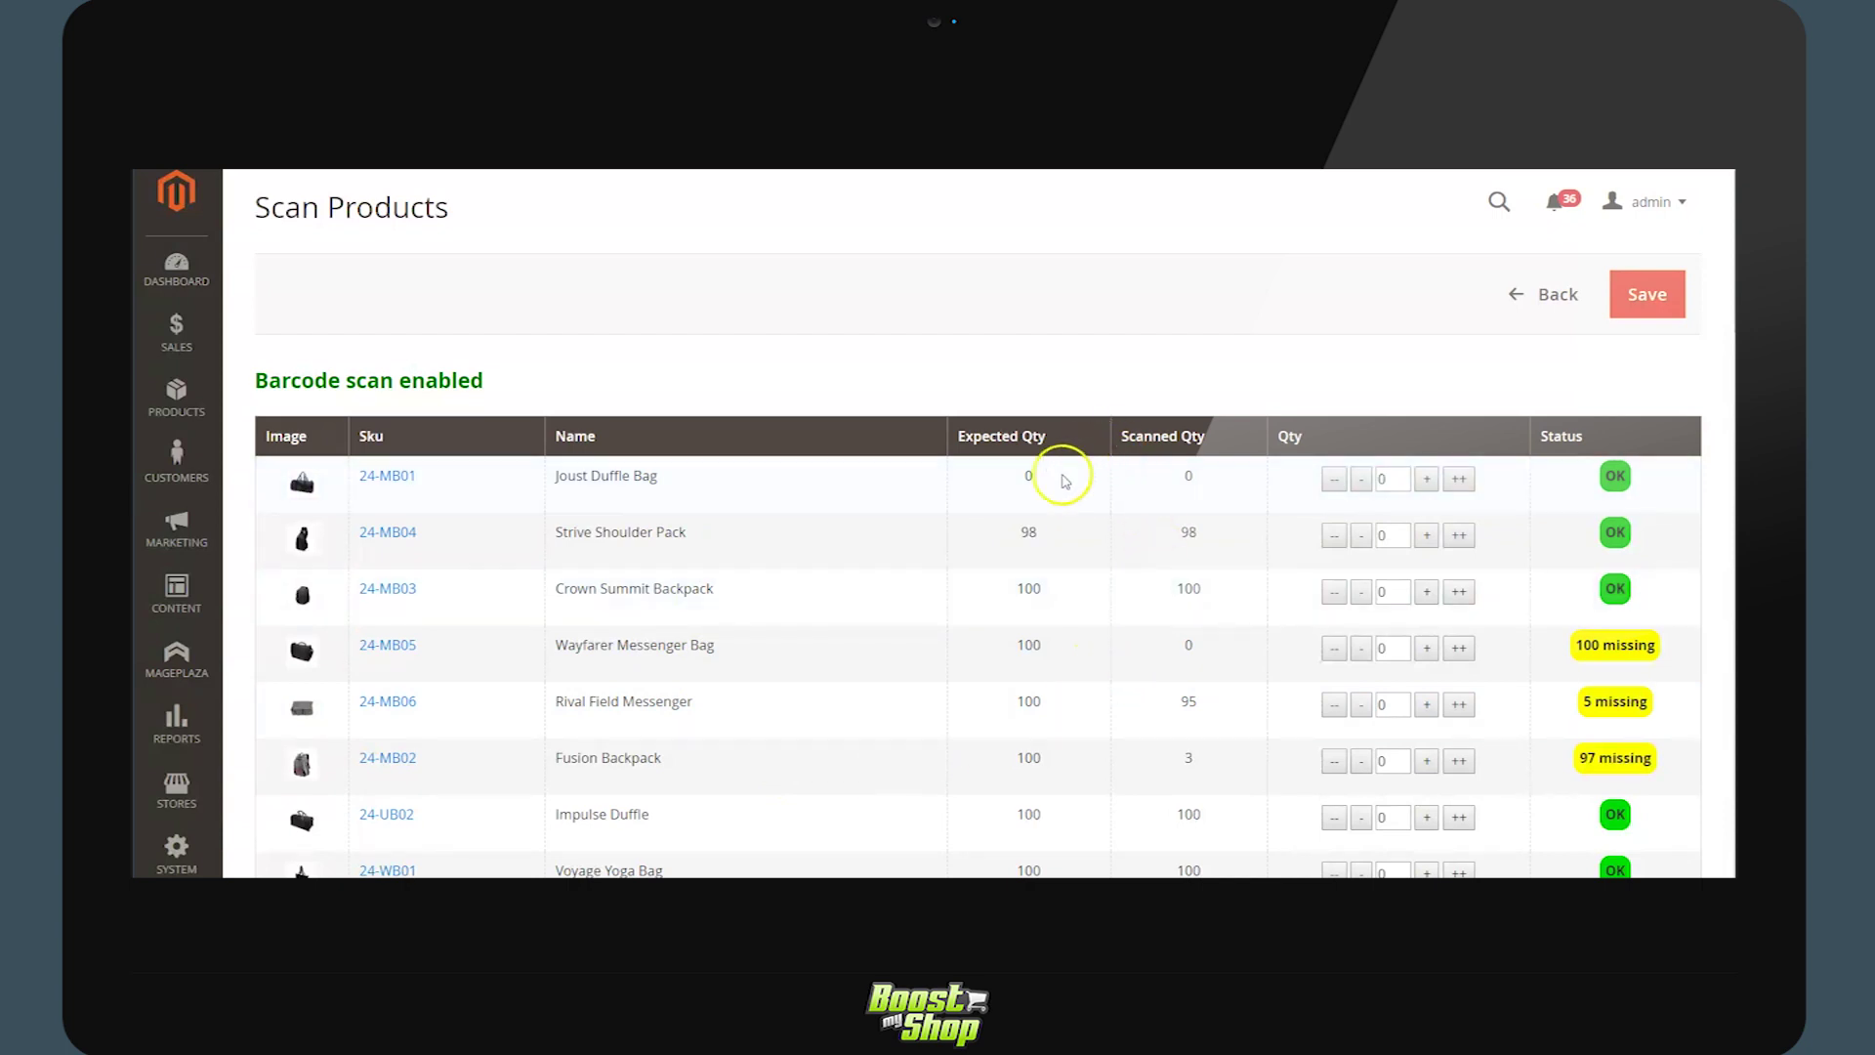
click(1426, 478)
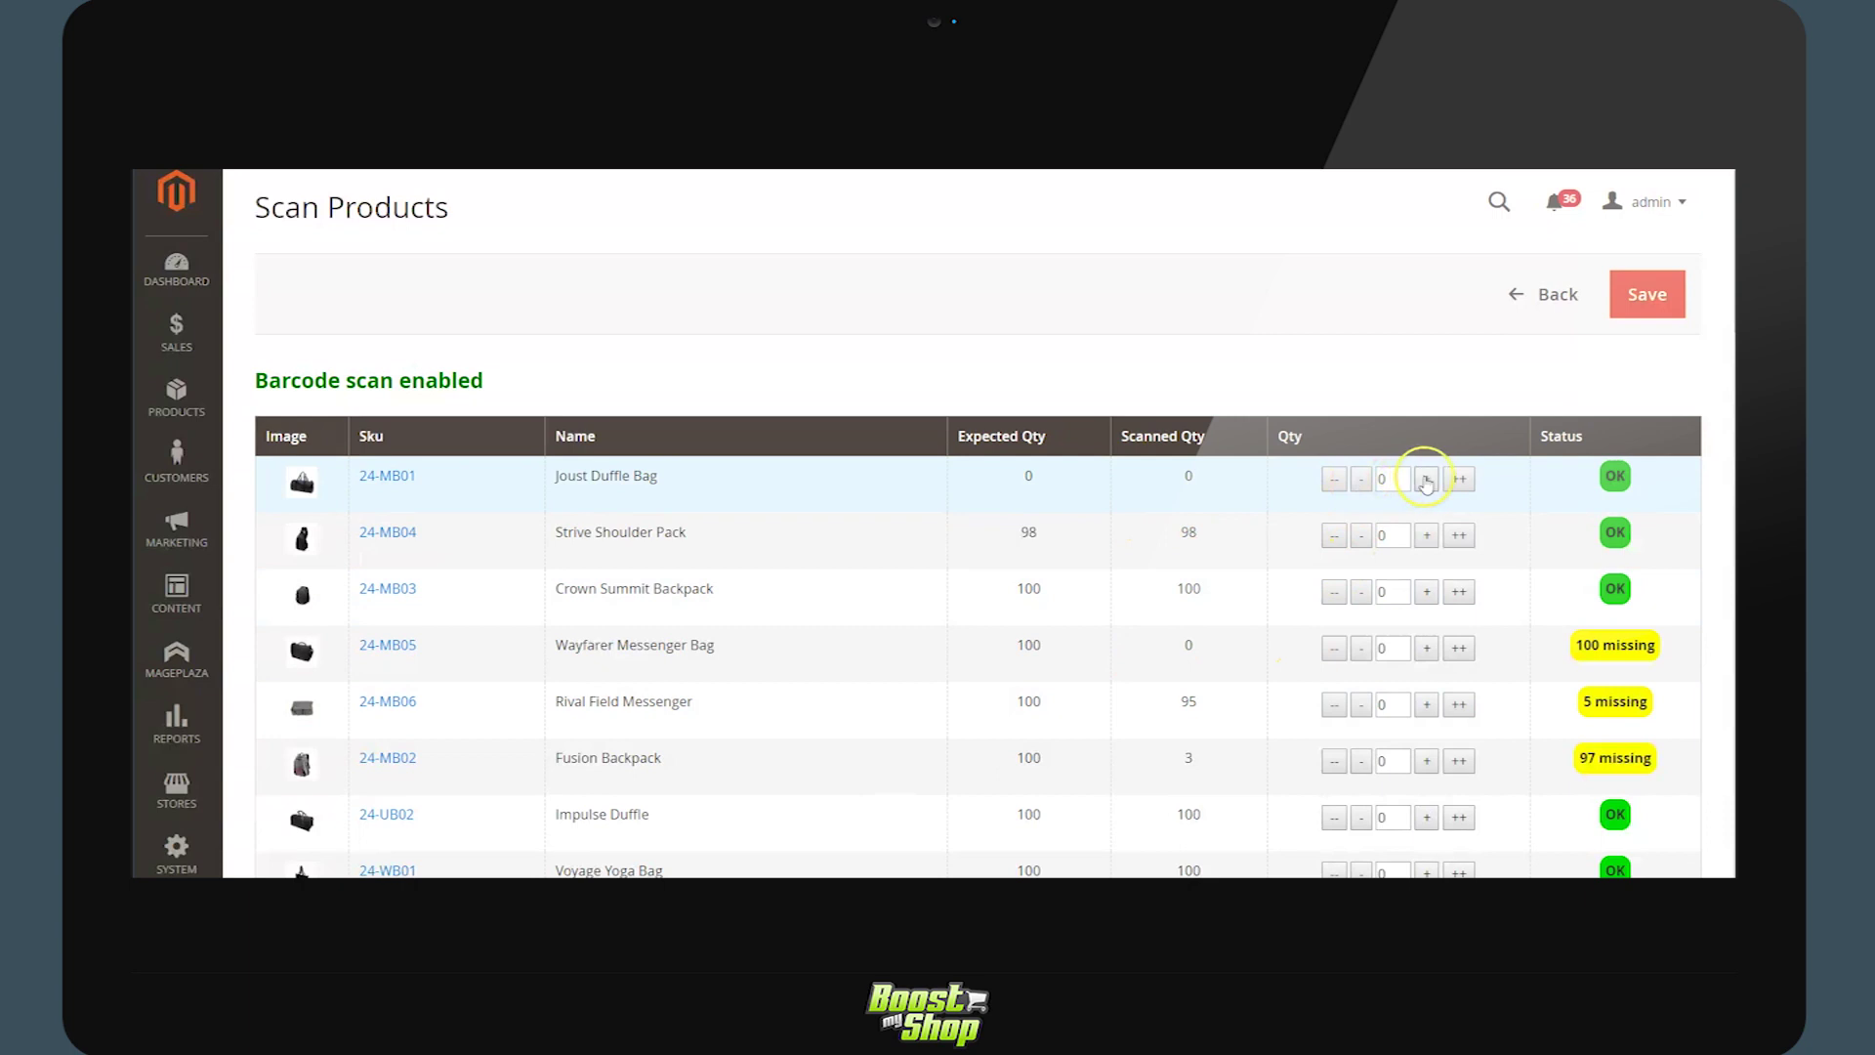
click(1426, 479)
click(1360, 479)
click(1360, 478)
Step: Scan Strive Shoulder Pack barcodes to count 4 packs and save the stock take scan
text(123)
key(Return)
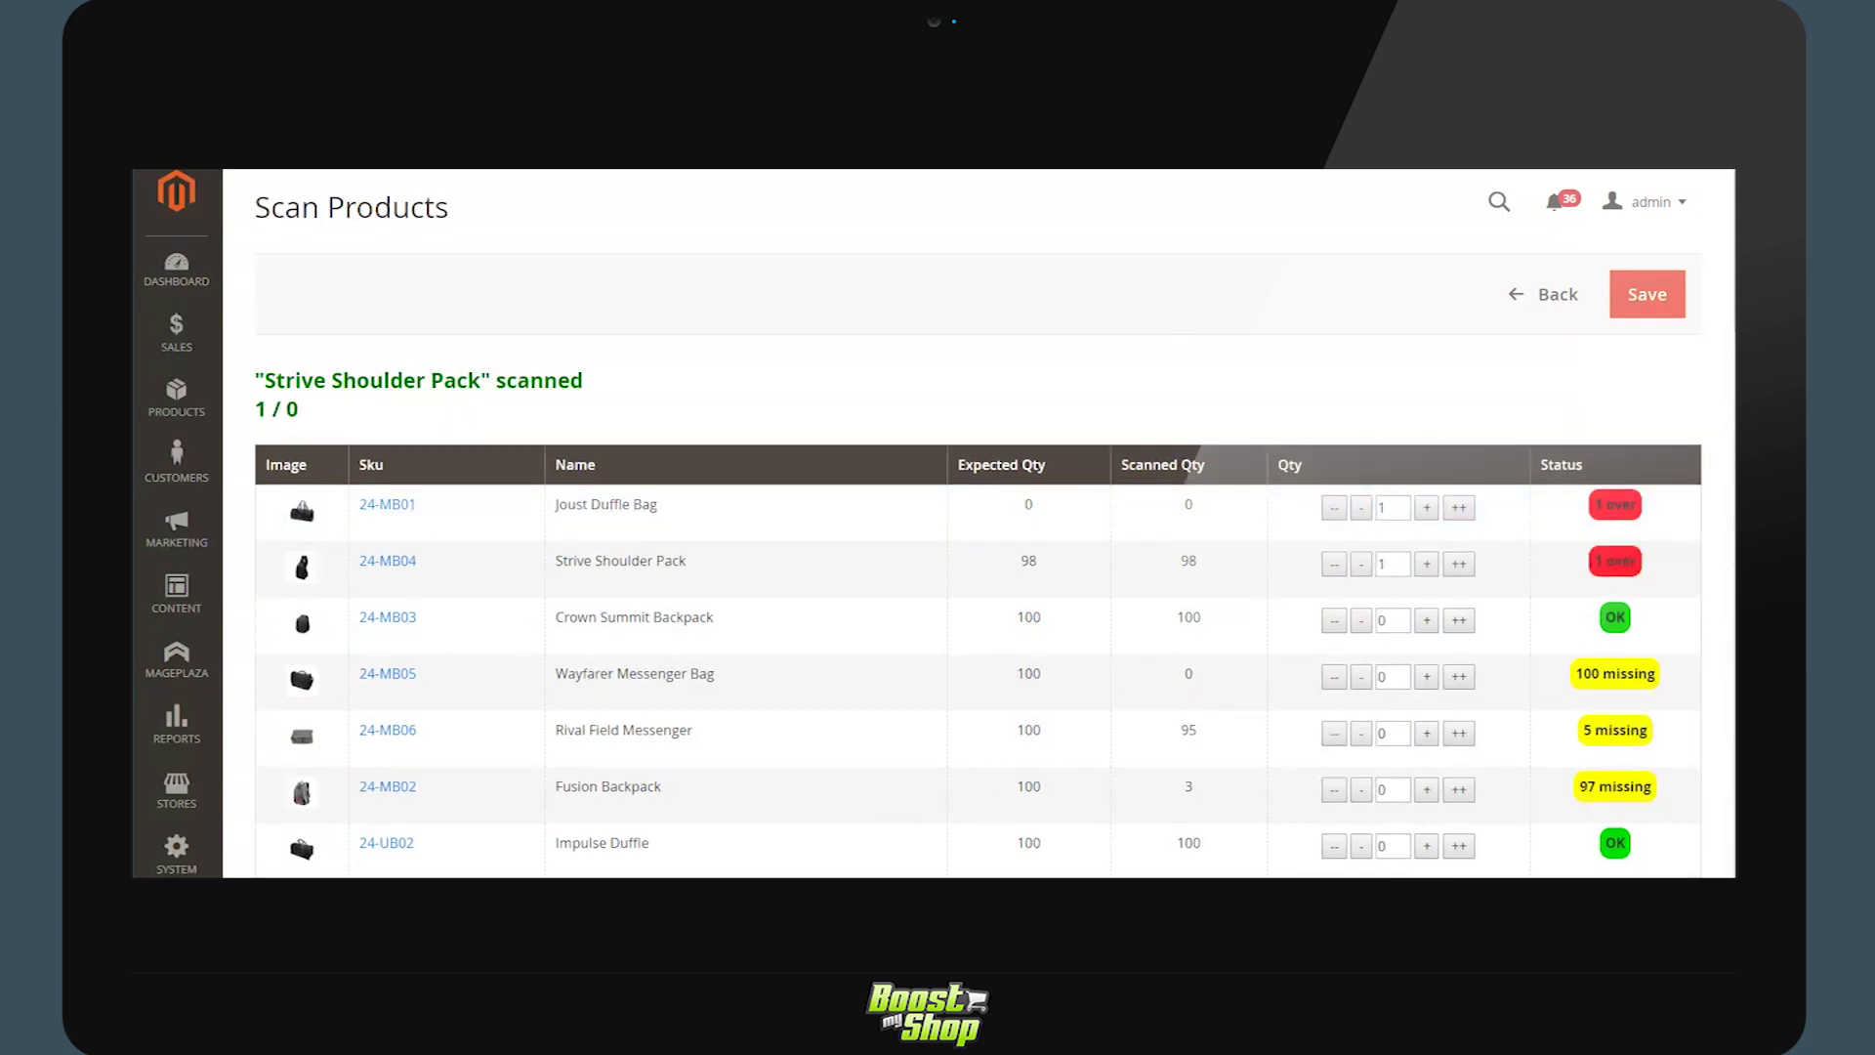
text(123)
key(Return)
text(123)
key(Return)
click(1631, 304)
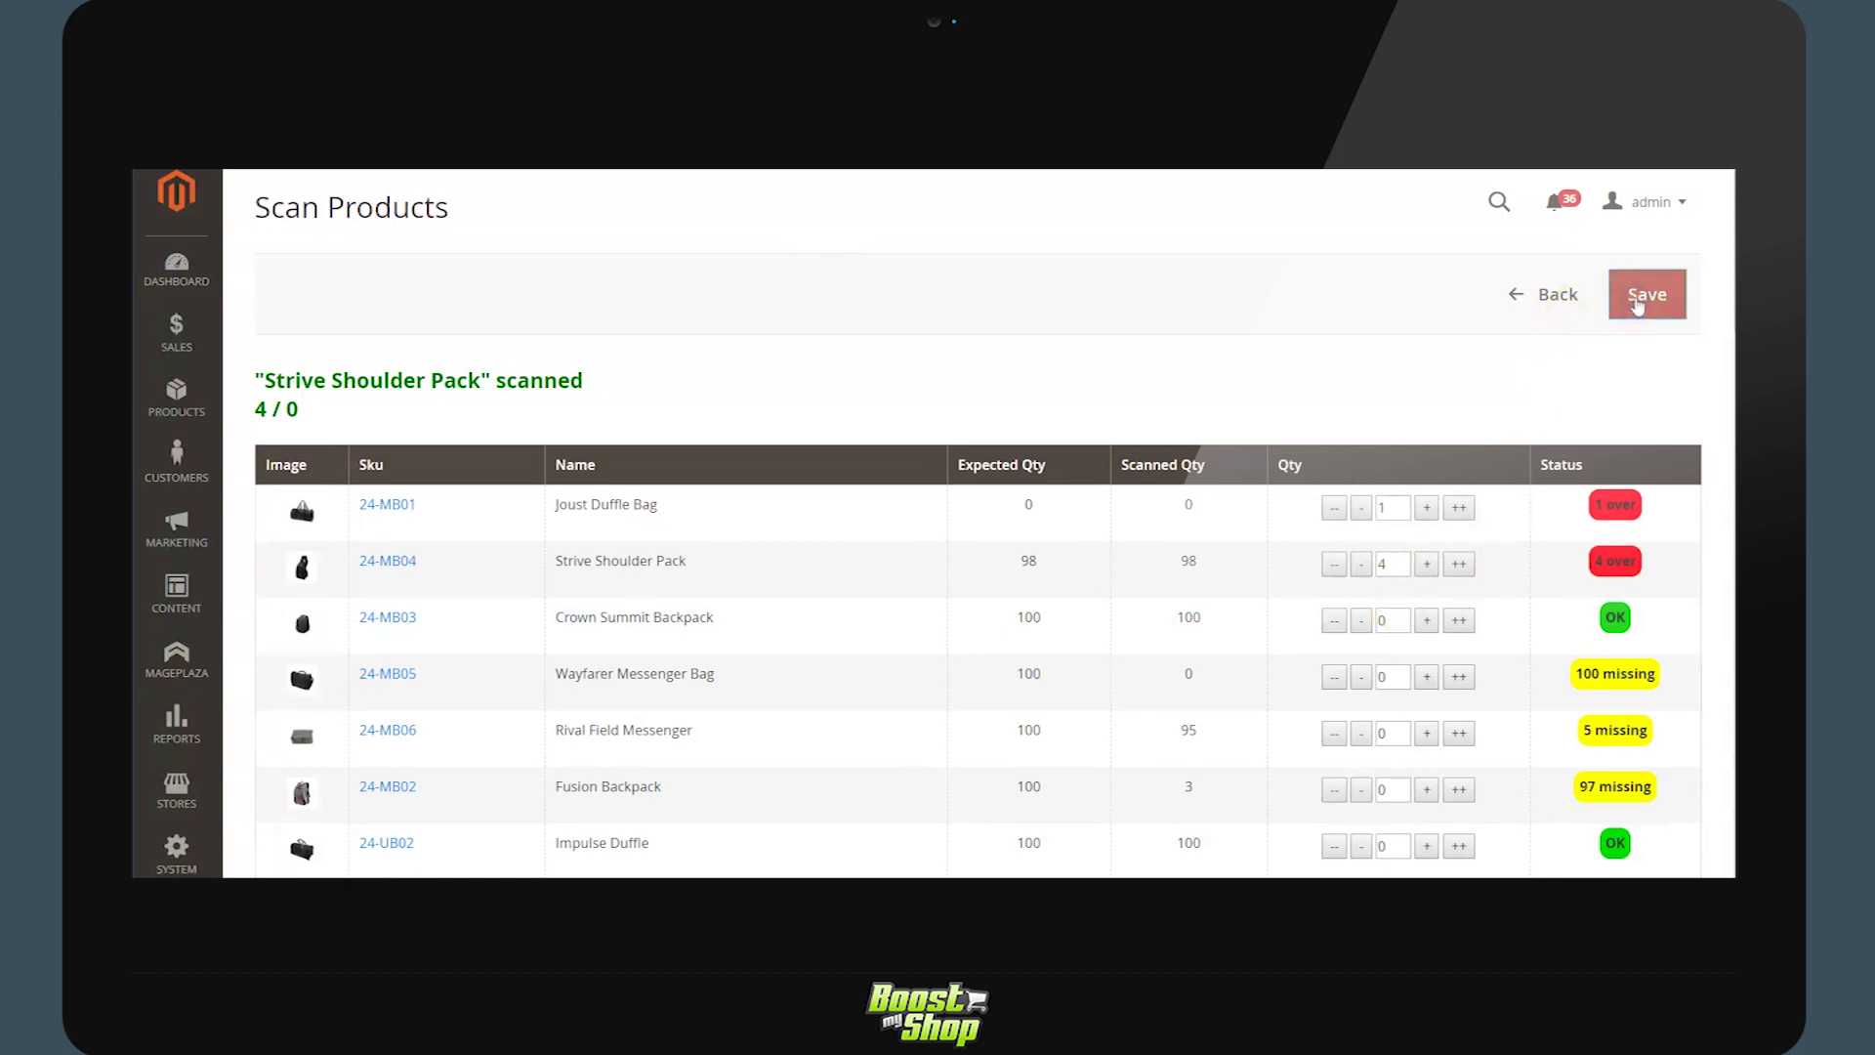
click(377, 571)
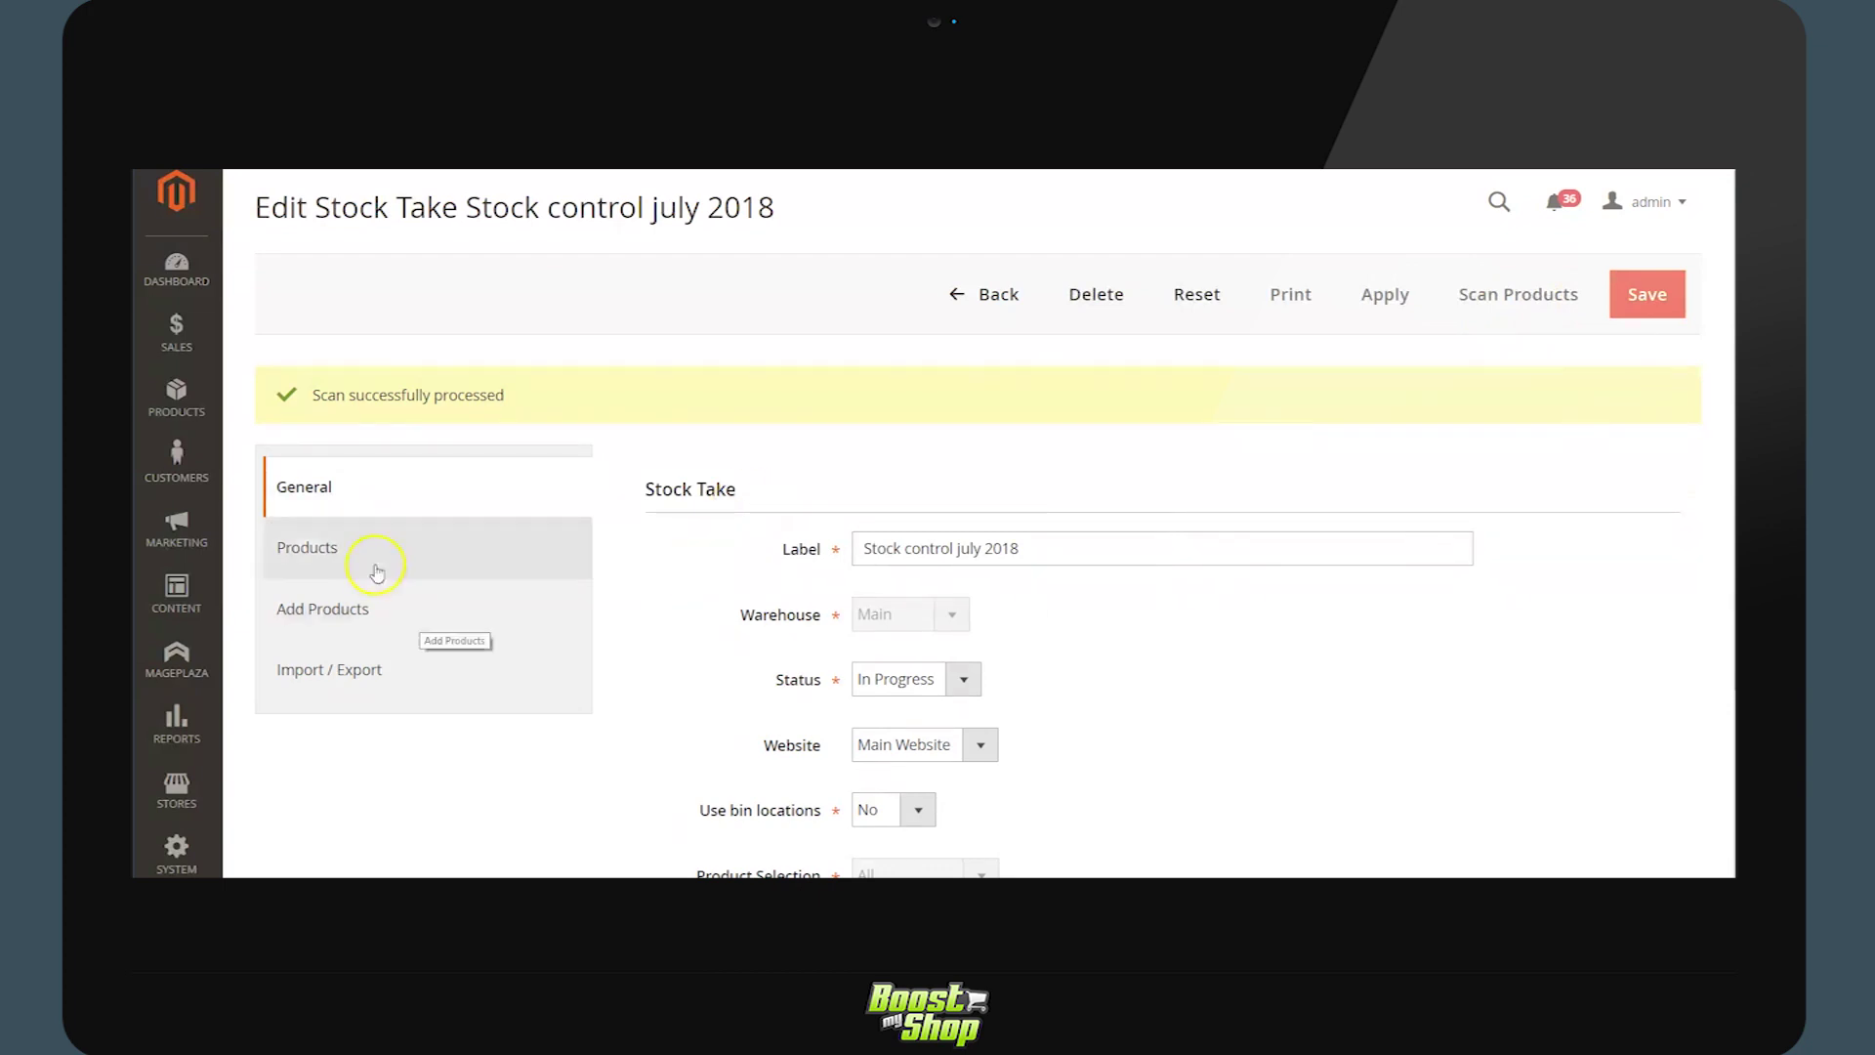
Step: Check the scan status filter, then apply the Stock control july 2018 results to warehouse stock
scroll(1676, 685, down, 1)
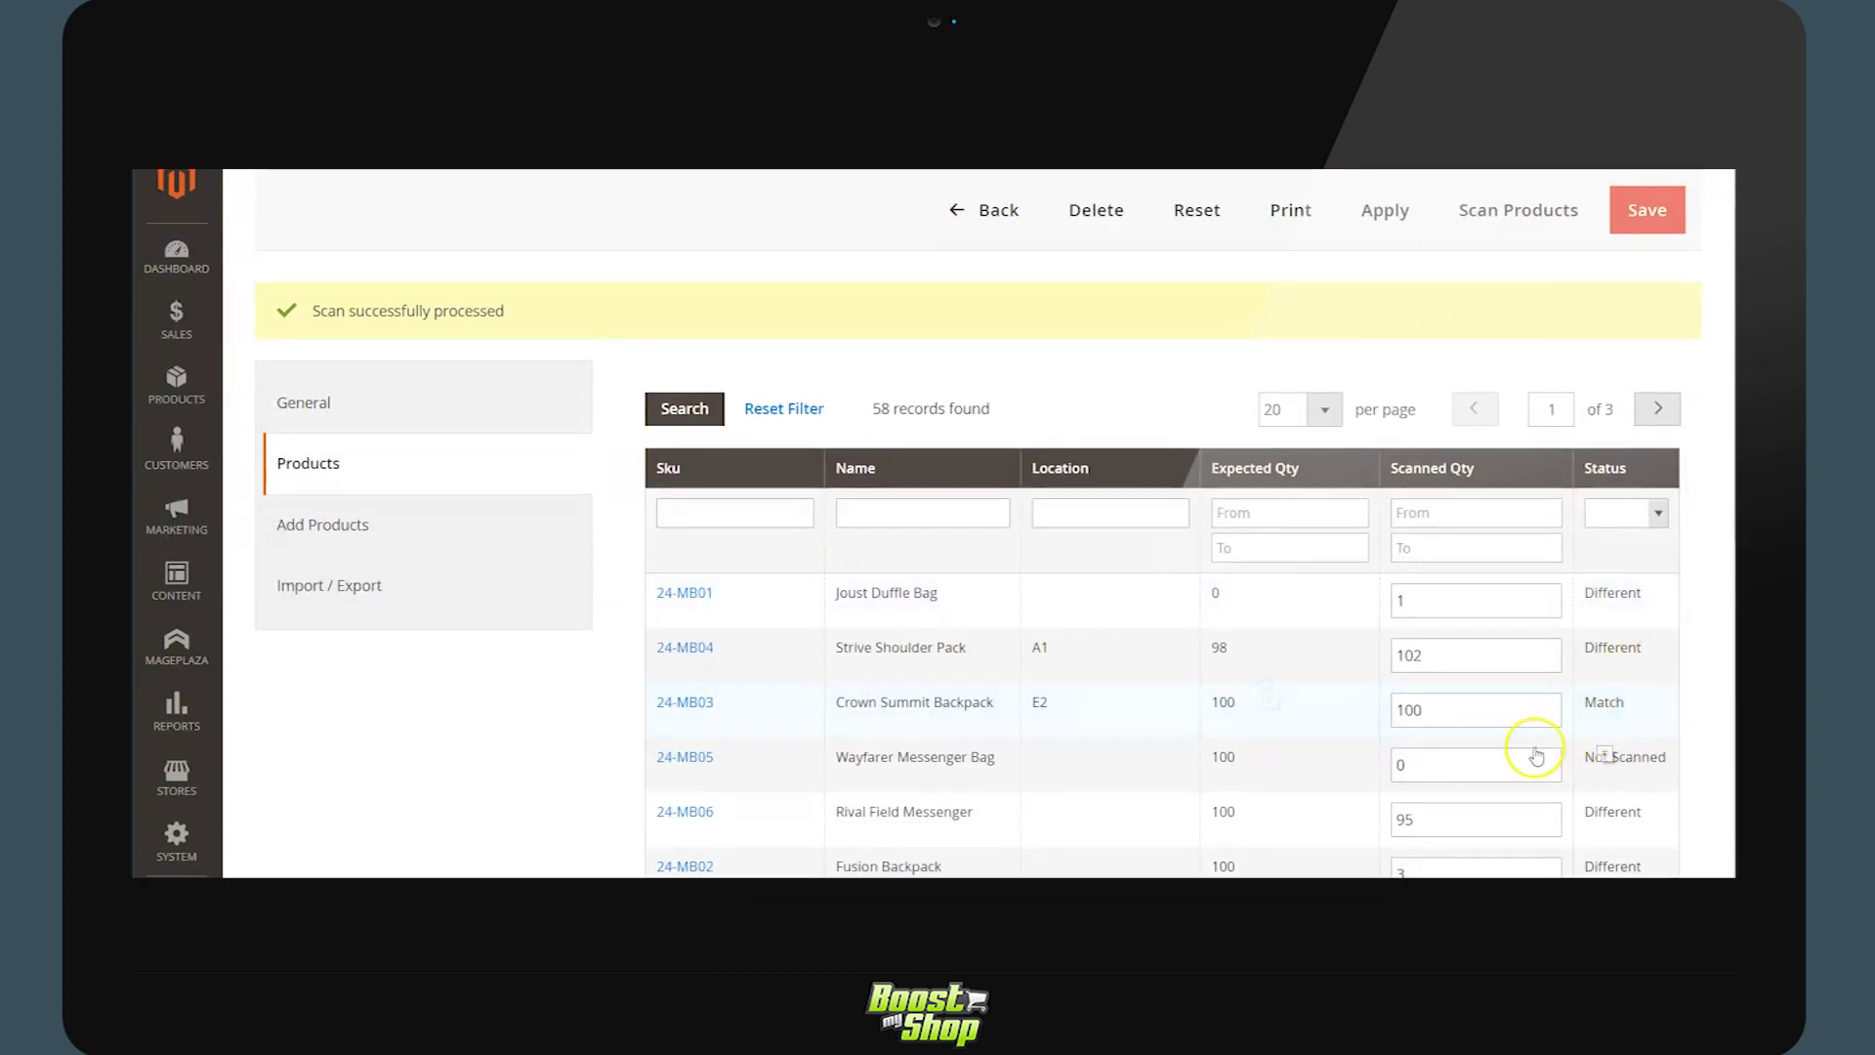
click(1655, 513)
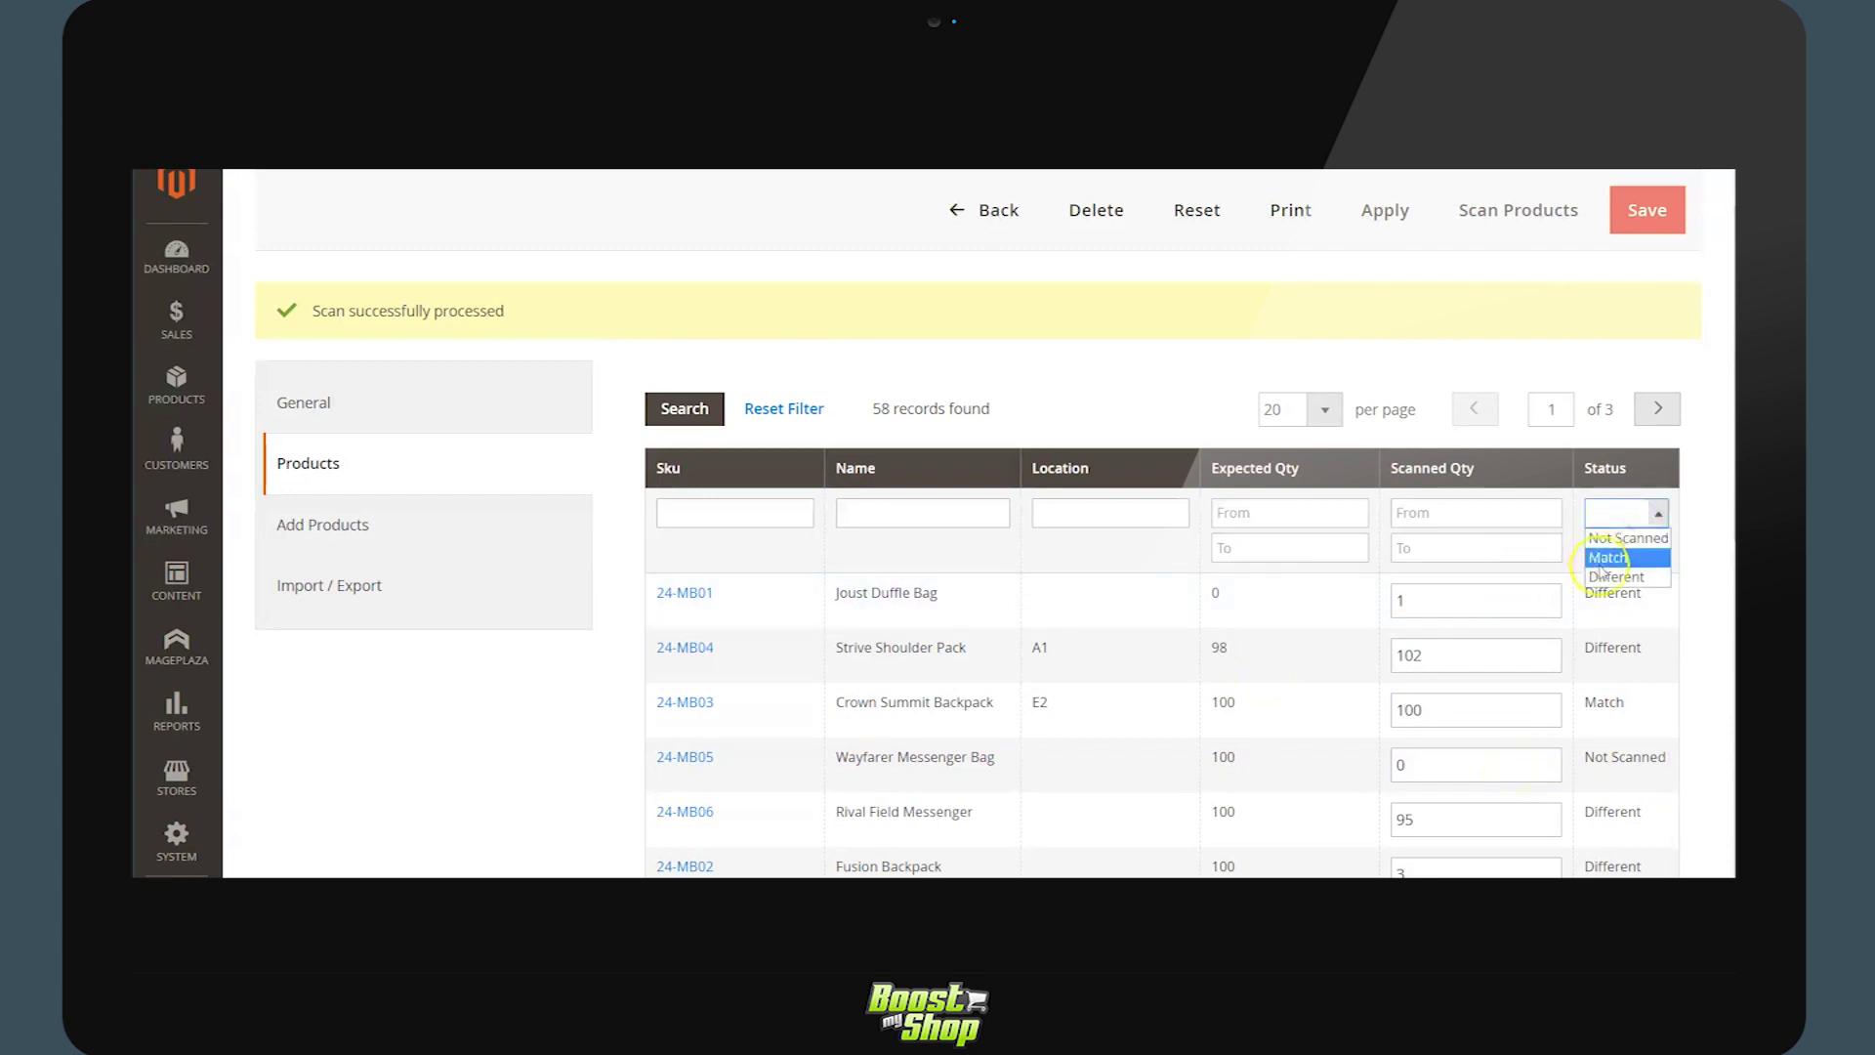
click(1701, 515)
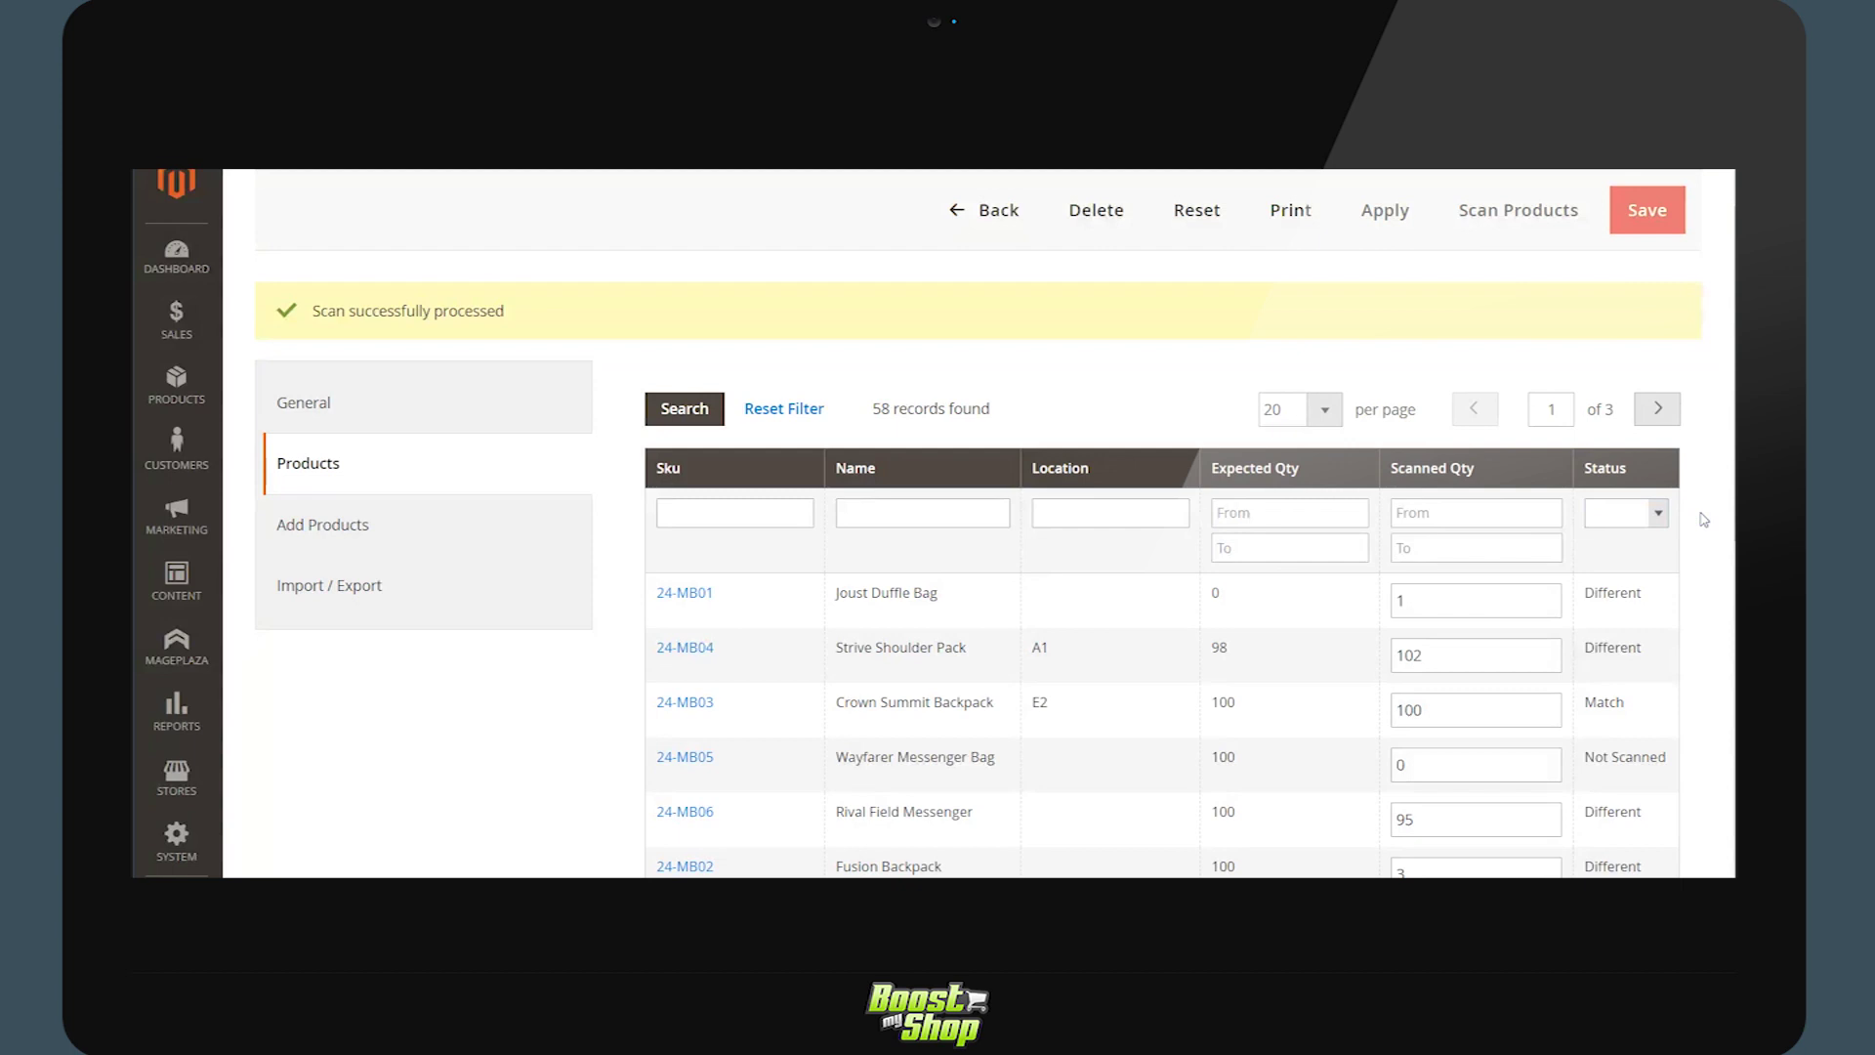
click(1380, 218)
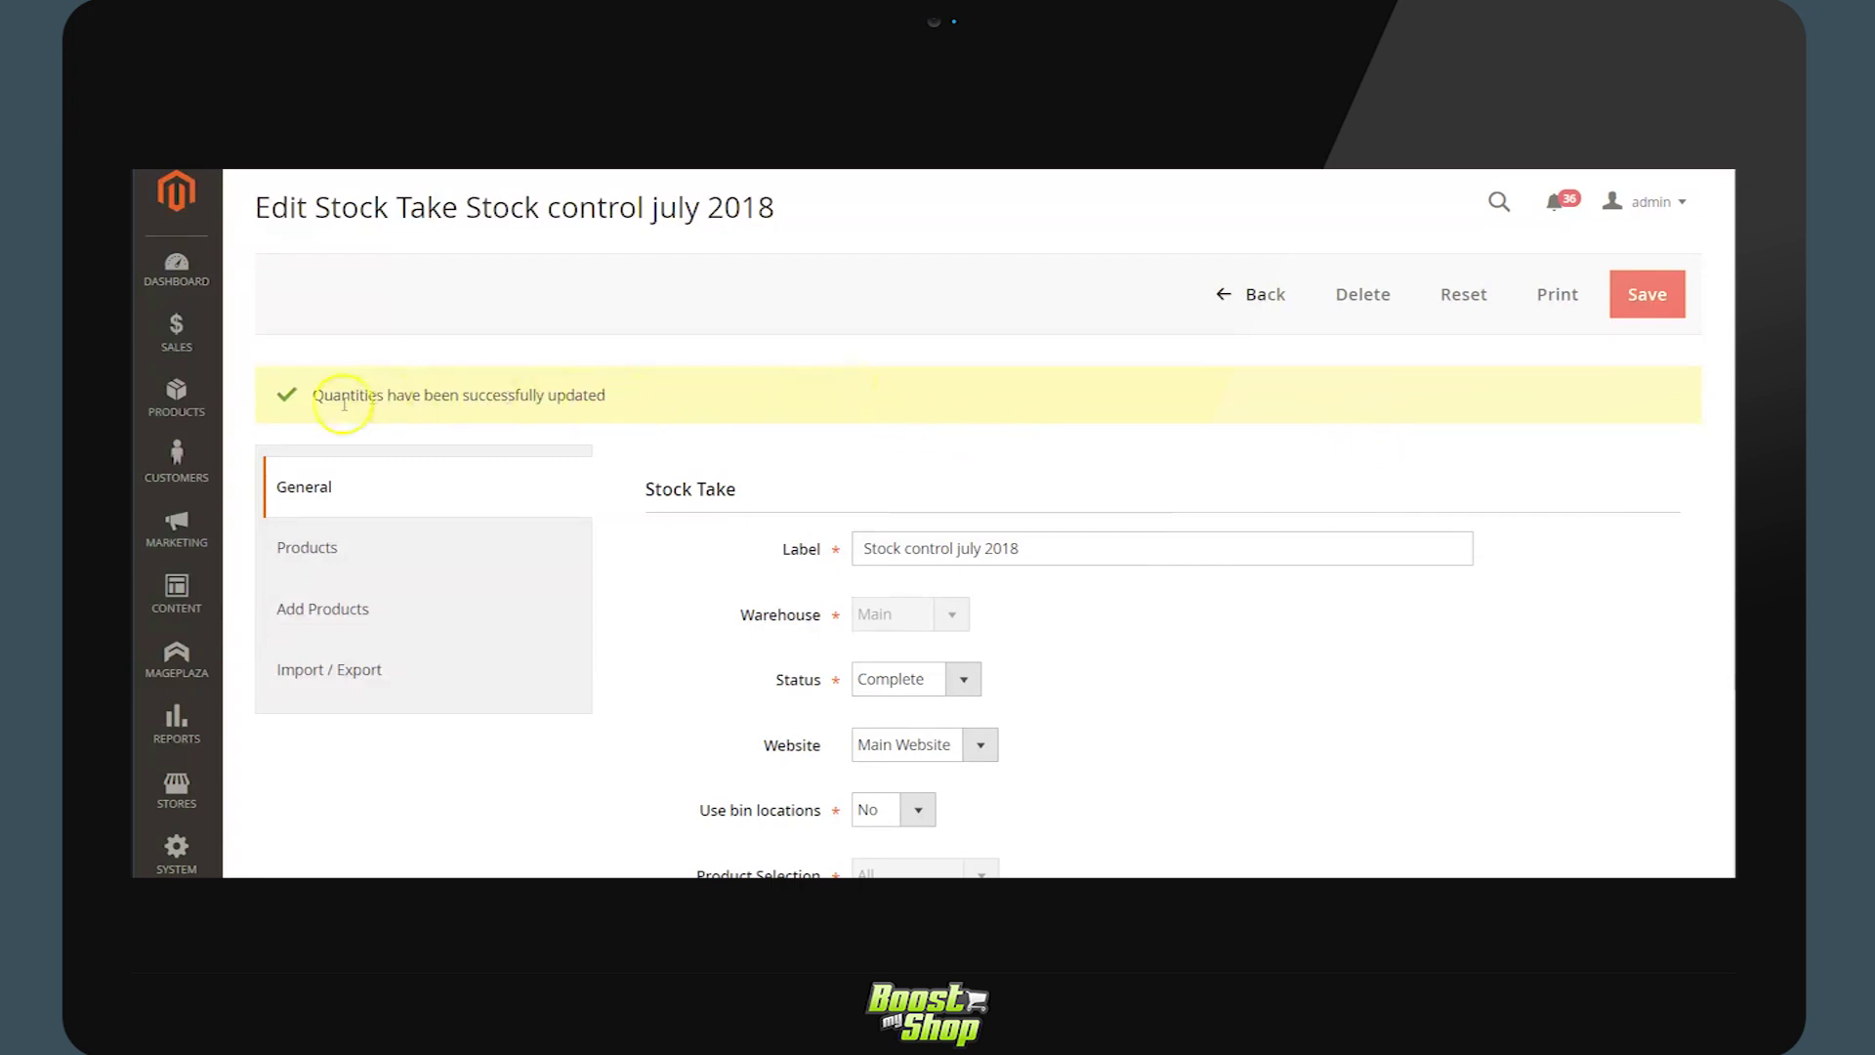
Step: Go to Products > Stock Movements to list the stock take adjustments and Shop replenishment transfers
click(181, 401)
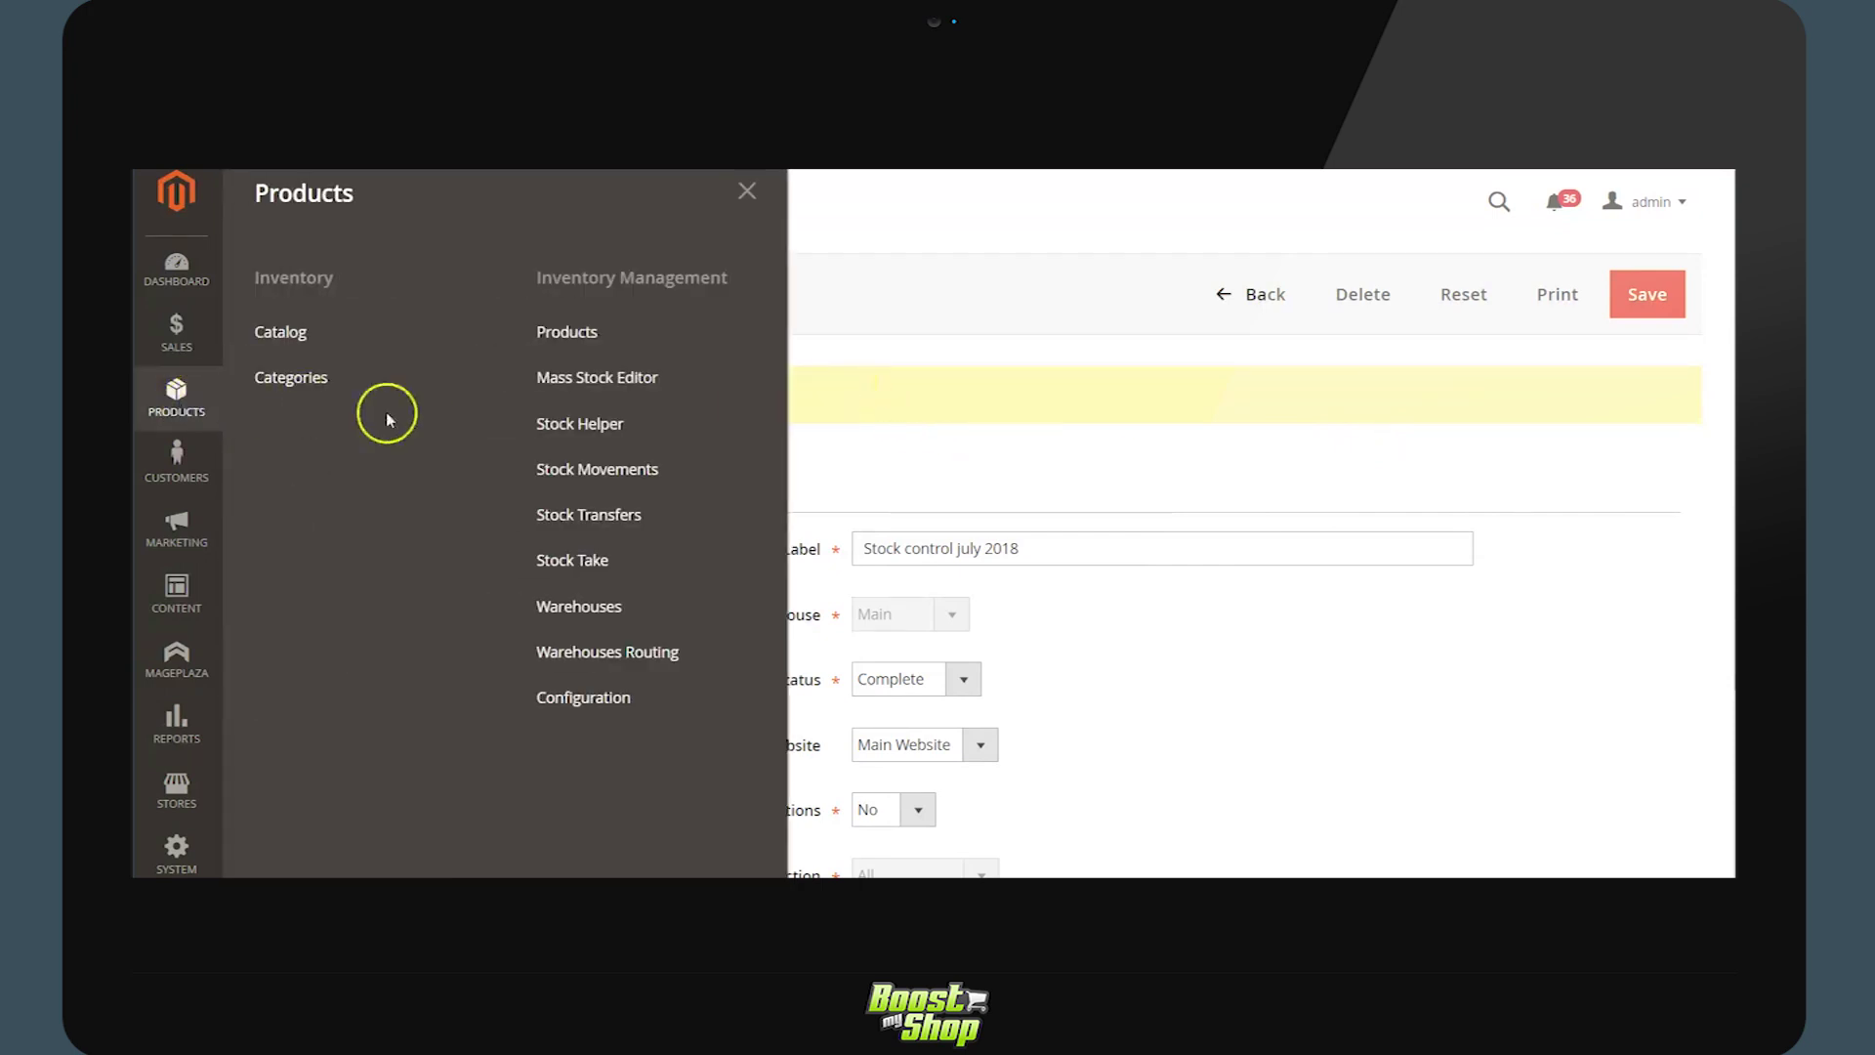
click(607, 471)
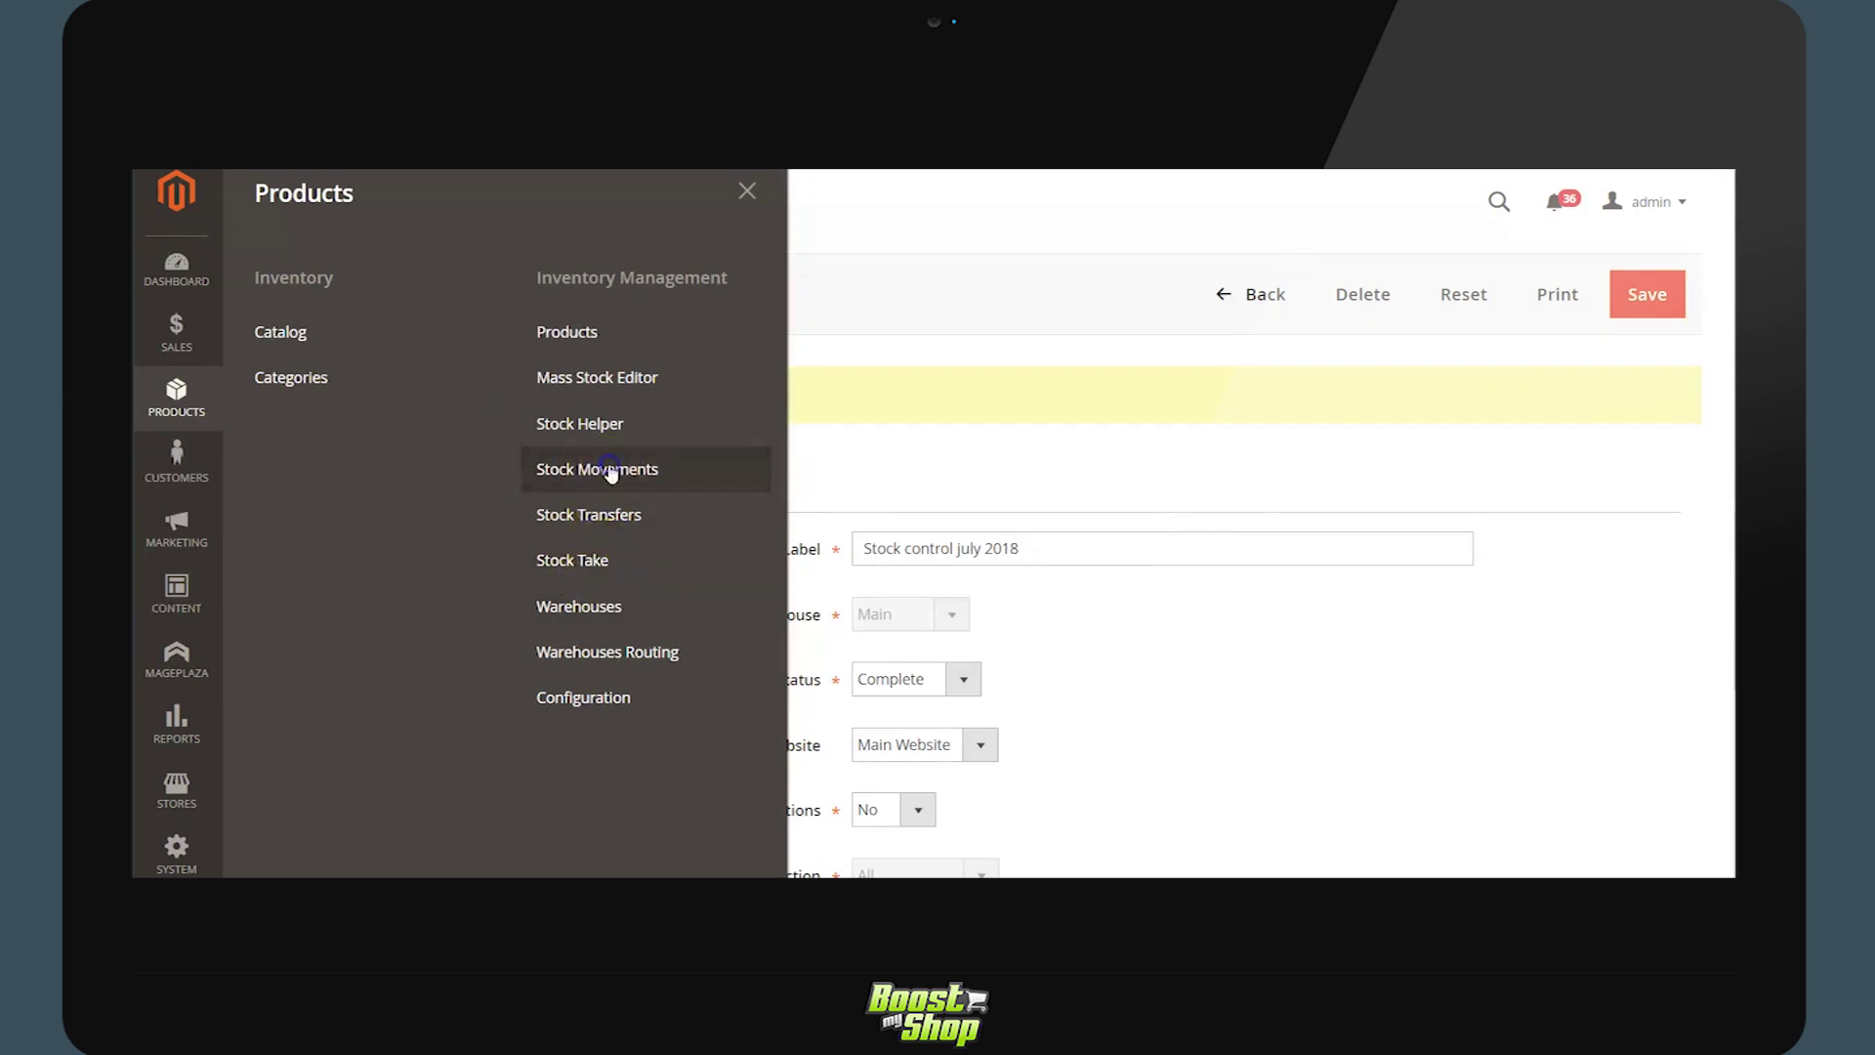